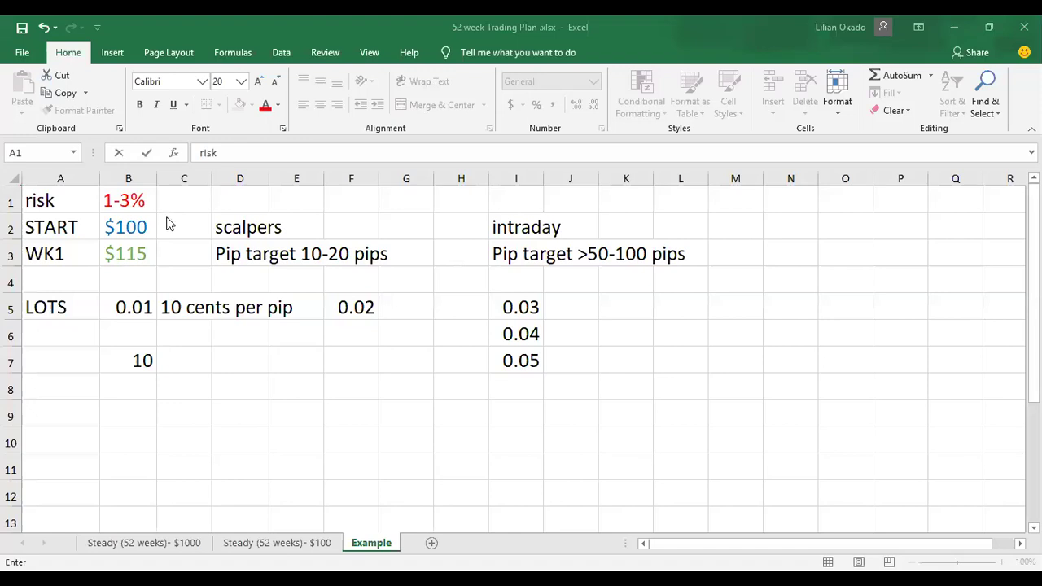
- Clear the "scalpers" label in D2 and the "risk" label in A1
{"action": "left_click", "coordinate": [243, 222]}
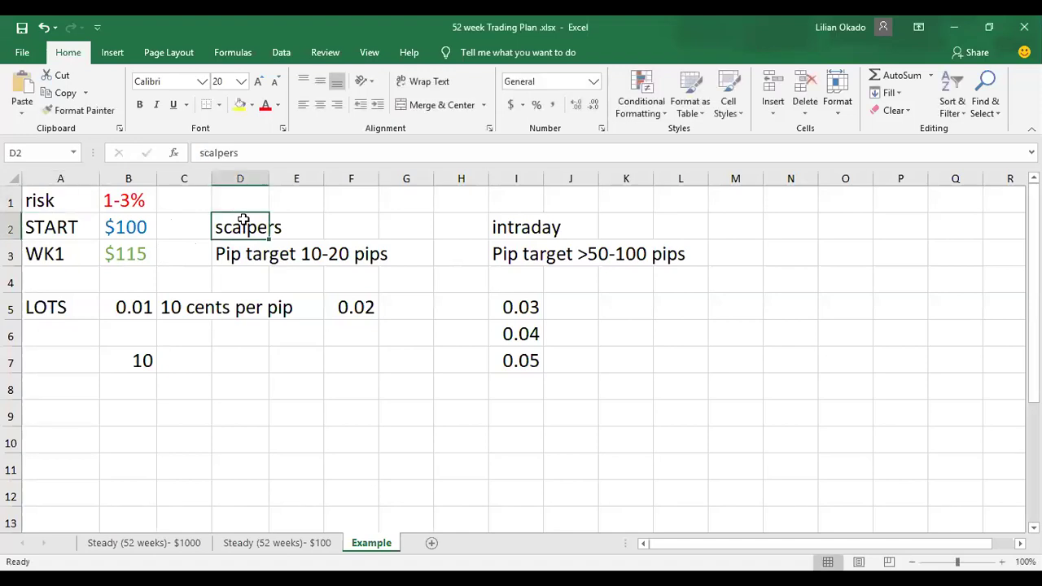
{"action": "key", "text": "BackSpace"}
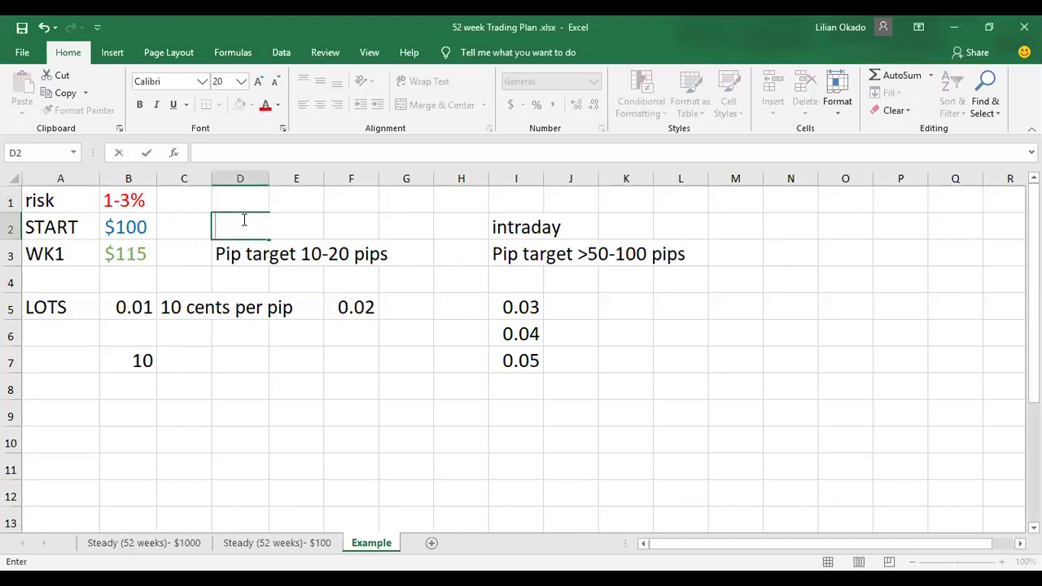
{"action": "left_click", "coordinate": [57, 178]}
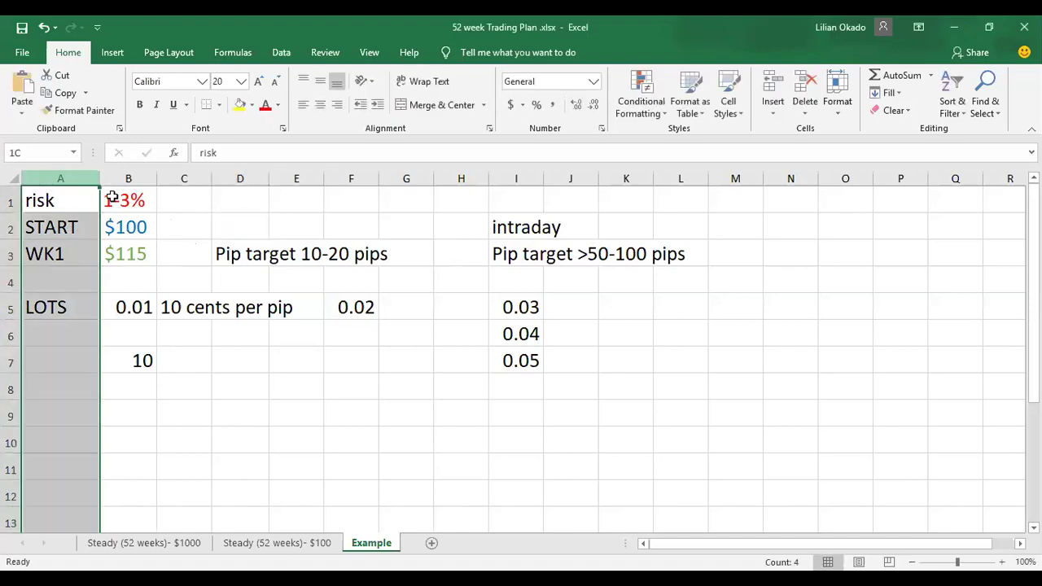
{"action": "left_click", "coordinate": [679, 252], "text": "shift"}
{"action": "key", "text": "BackSpace"}
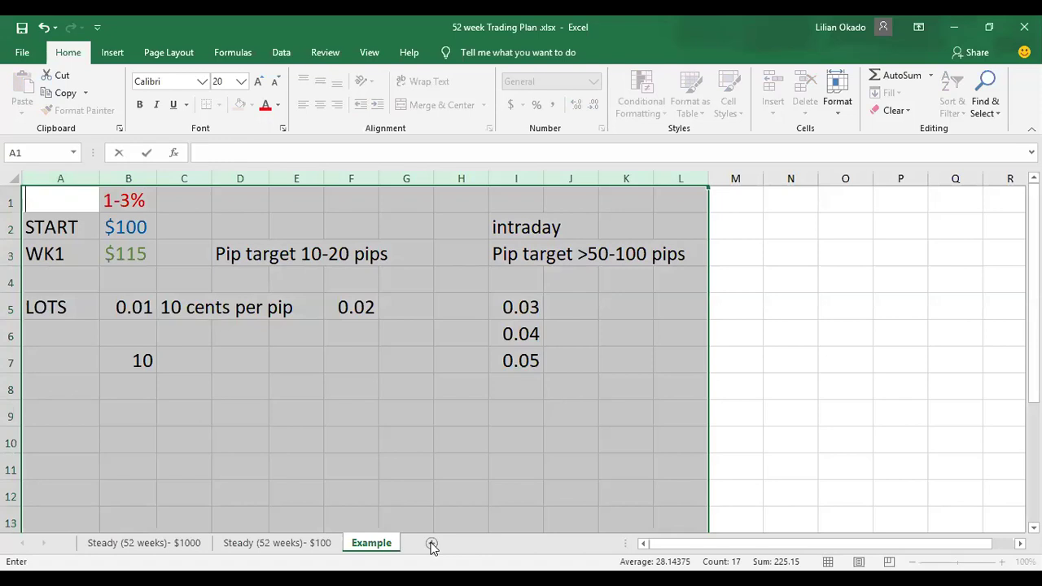
{"action": "left_click", "coordinate": [361, 543]}
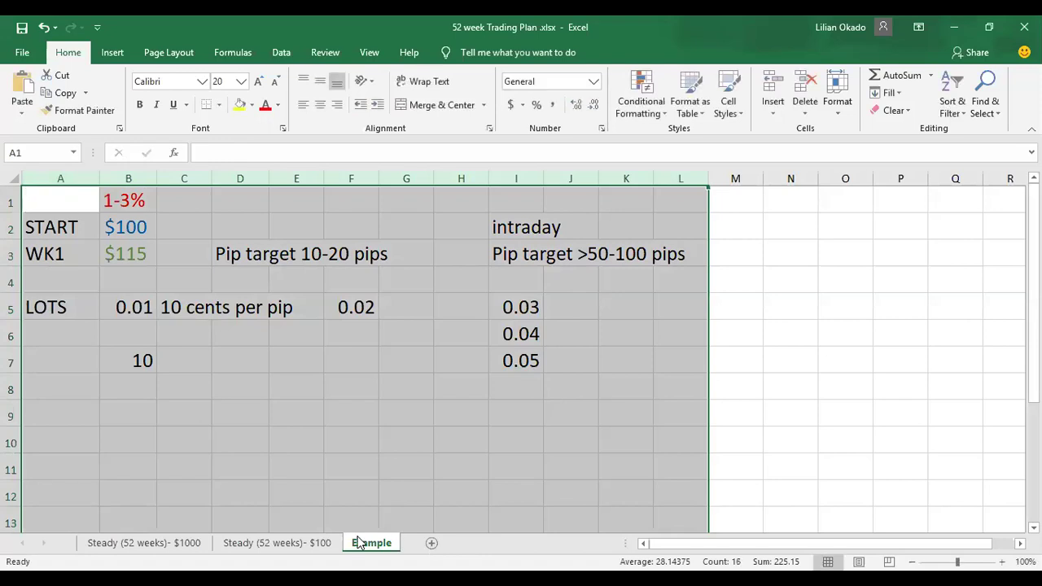
{"action": "left_click", "coordinate": [531, 341]}
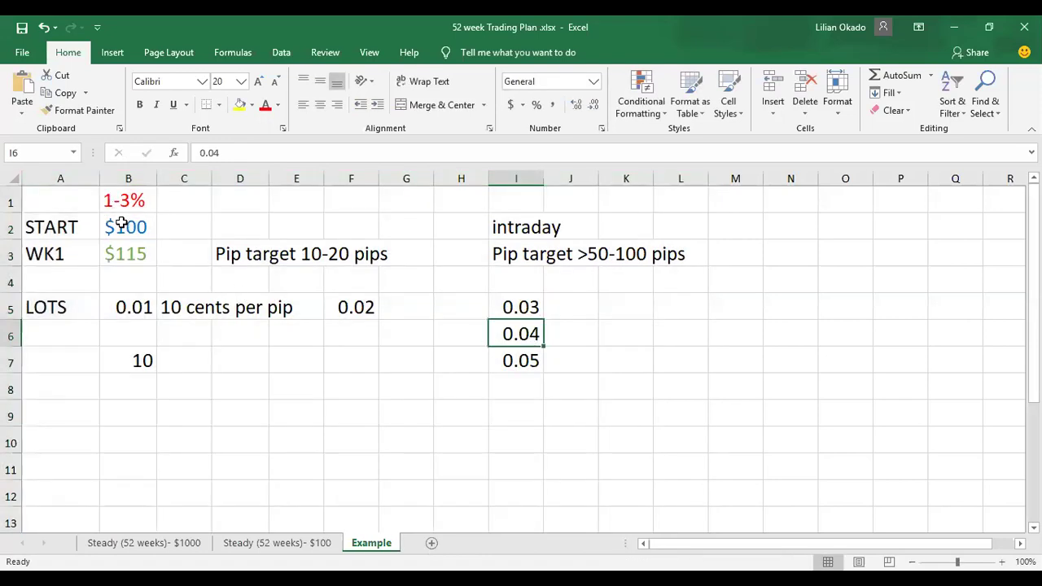
- Delete the pip target notes in D3 and I3 and the "intraday" label in I2
{"action": "left_click", "coordinate": [244, 261]}
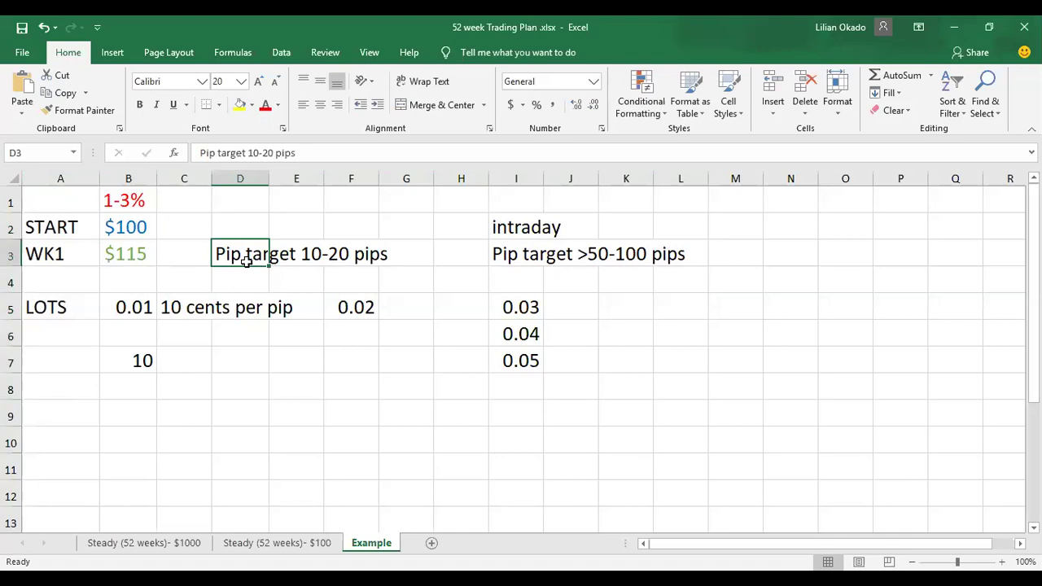
{"action": "key", "text": "Delete"}
{"action": "left_click", "coordinate": [512, 237]}
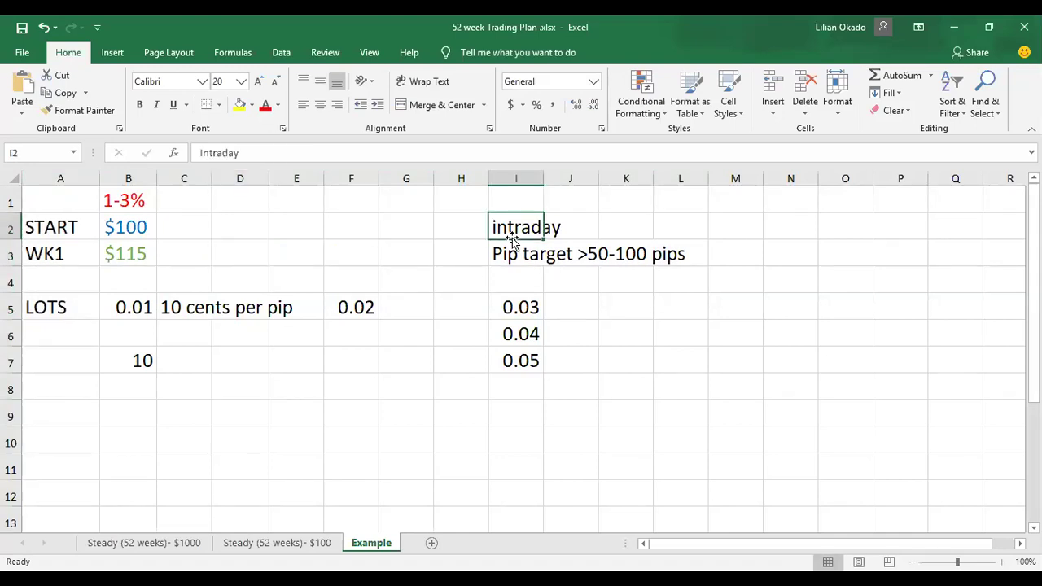
{"action": "key", "text": "Delete"}
{"action": "left_click", "coordinate": [515, 259]}
{"action": "key", "text": "Delete"}
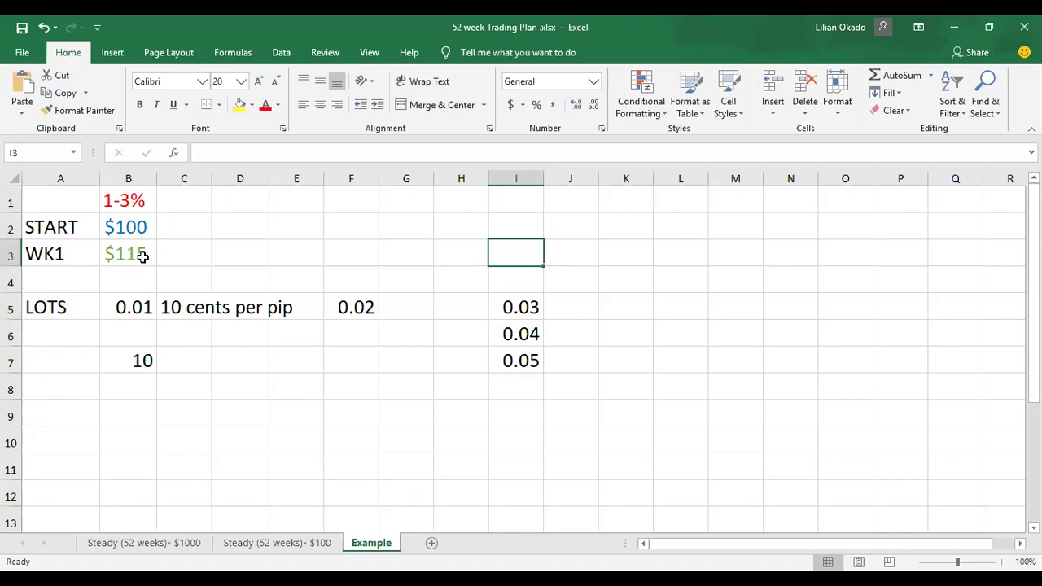
- Check the Steady (52 weeks)- $100 sheet and enter 0.01-0.03 in C1 of the Example sheet, beside the risk percentage
{"action": "left_click", "coordinate": [254, 525]}
{"action": "left_click", "coordinate": [256, 540]}
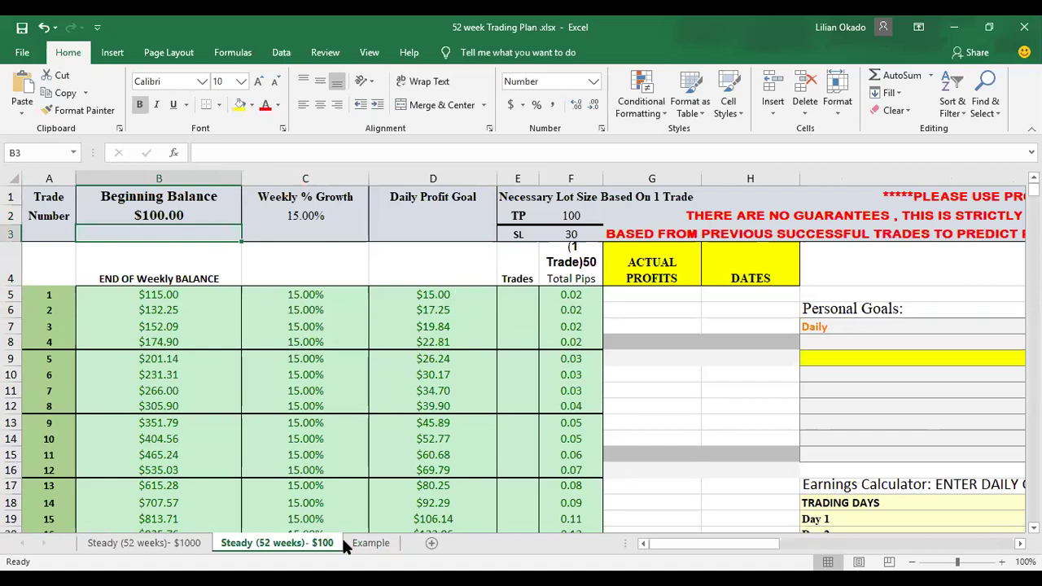
{"action": "left_click", "coordinate": [370, 543]}
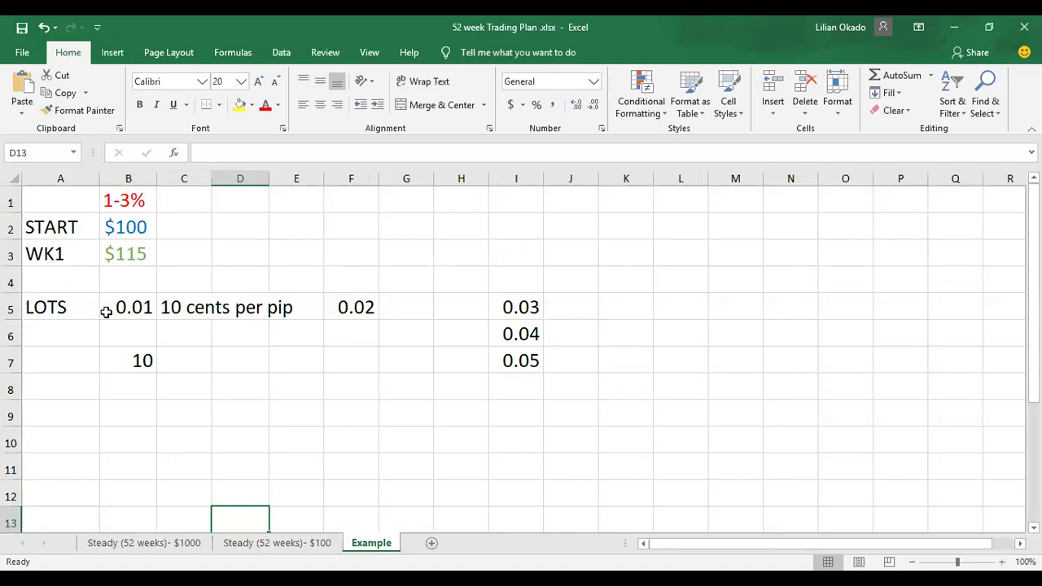
{"action": "left_click", "coordinate": [173, 208]}
{"action": "type", "text": "0"}
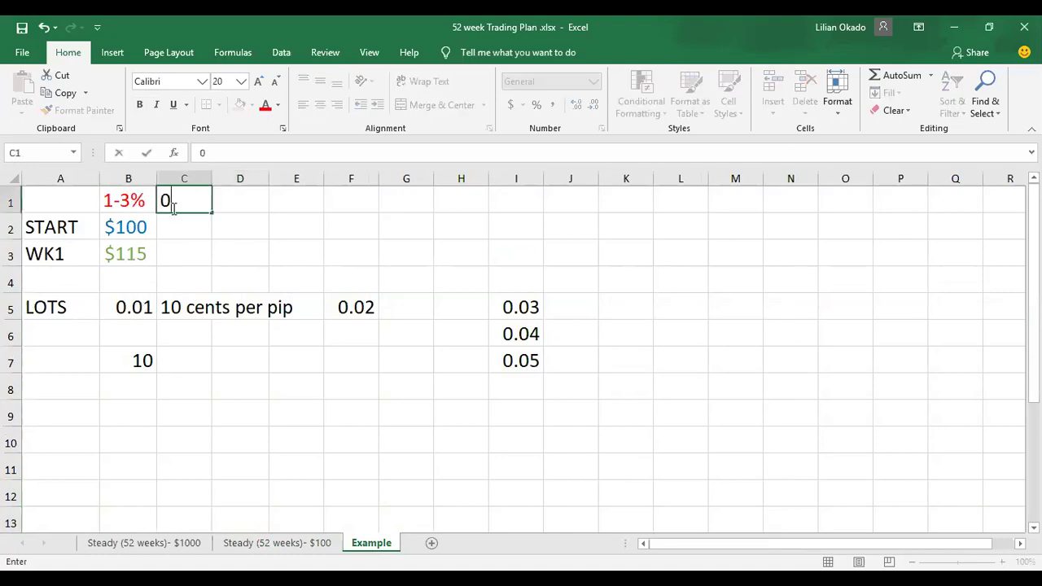
{"action": "type", "text": ".01-0.03"}
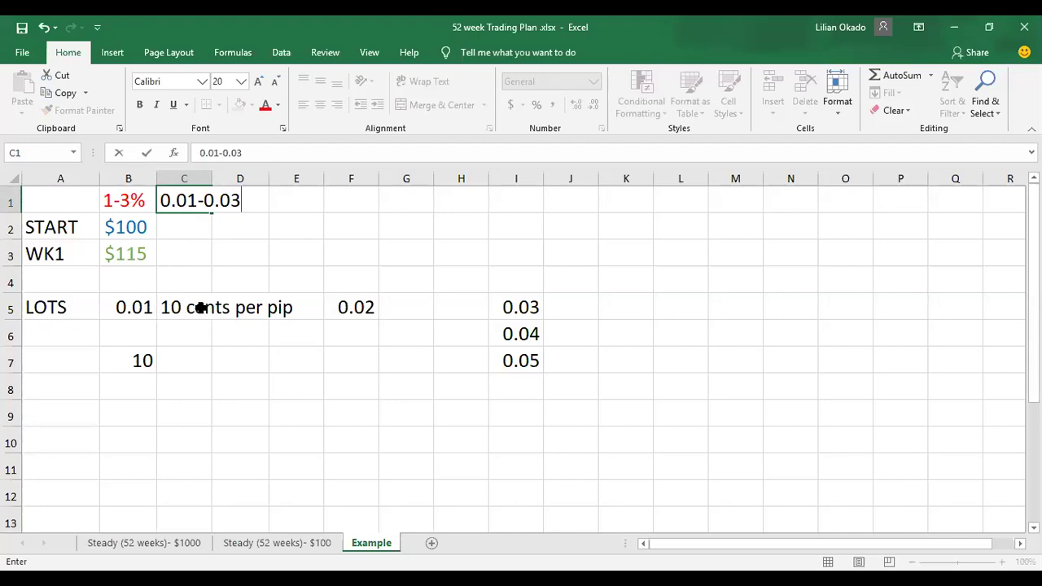
- Enter "20 cent per pip" in G5, next to the 0.02 lot size
{"action": "left_click", "coordinate": [391, 308]}
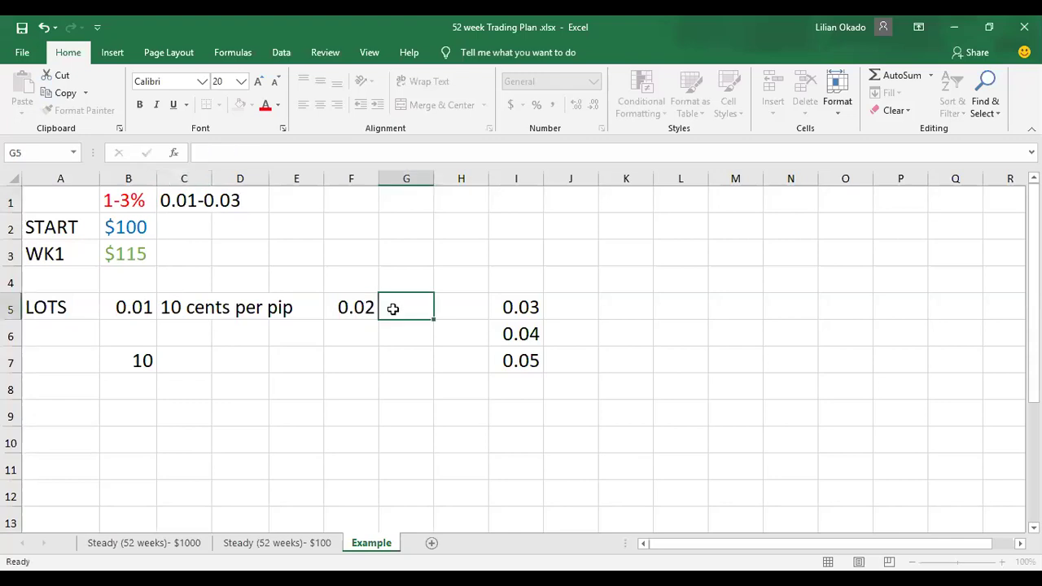
{"action": "type", "text": "2-0 cent "}
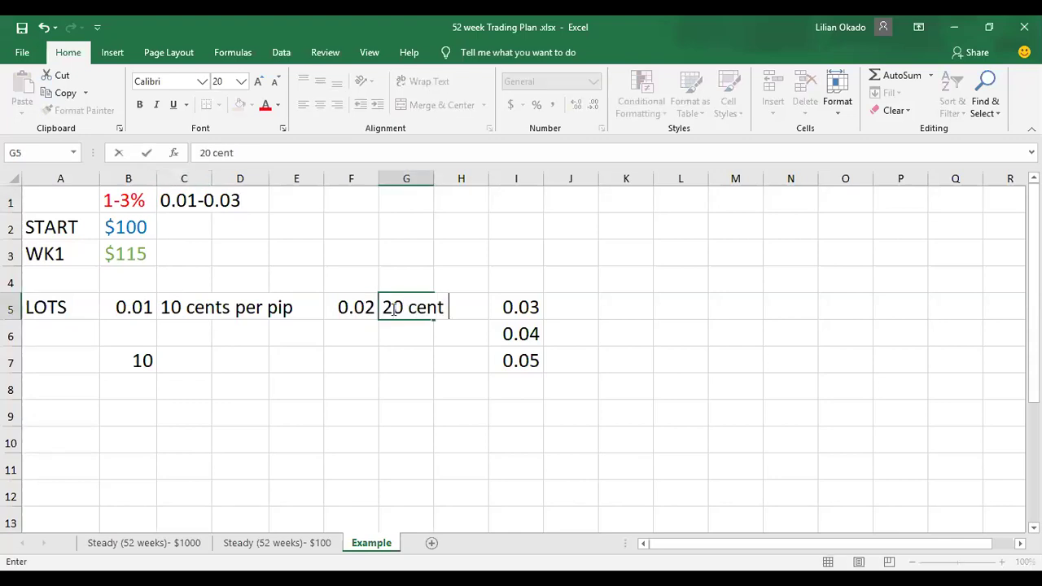
{"action": "type", "text": "per pip"}
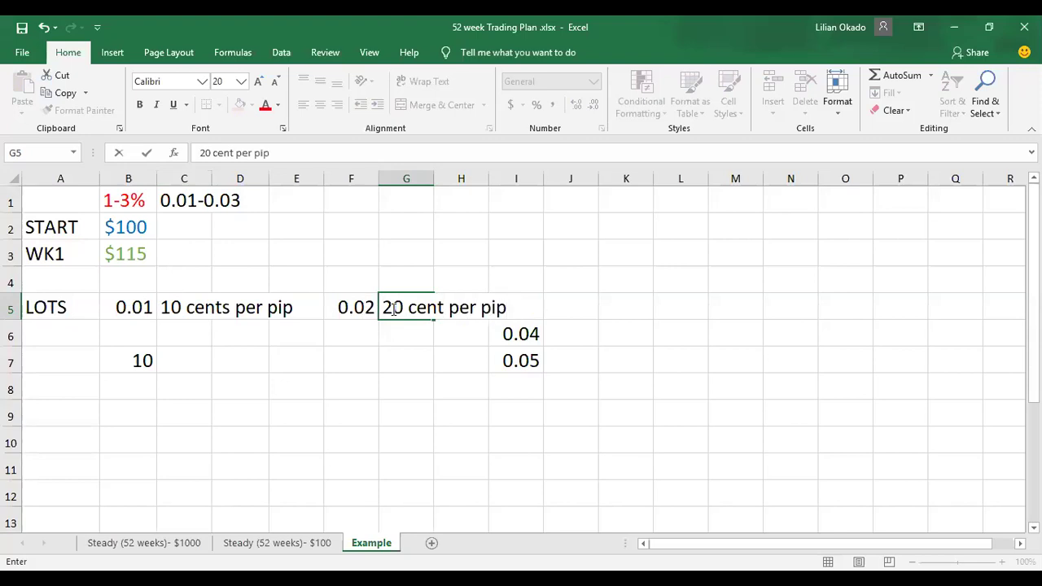
{"action": "left_click", "coordinate": [521, 342]}
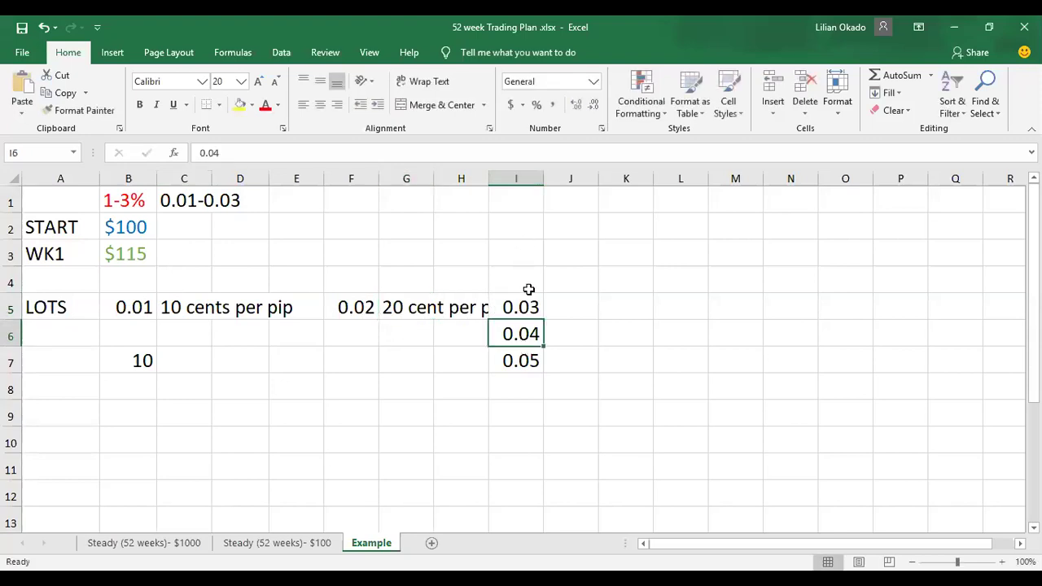
- Move column I with the 0.03, 0.04 and 0.05 lot sizes to column K
{"action": "left_click", "coordinate": [530, 305]}
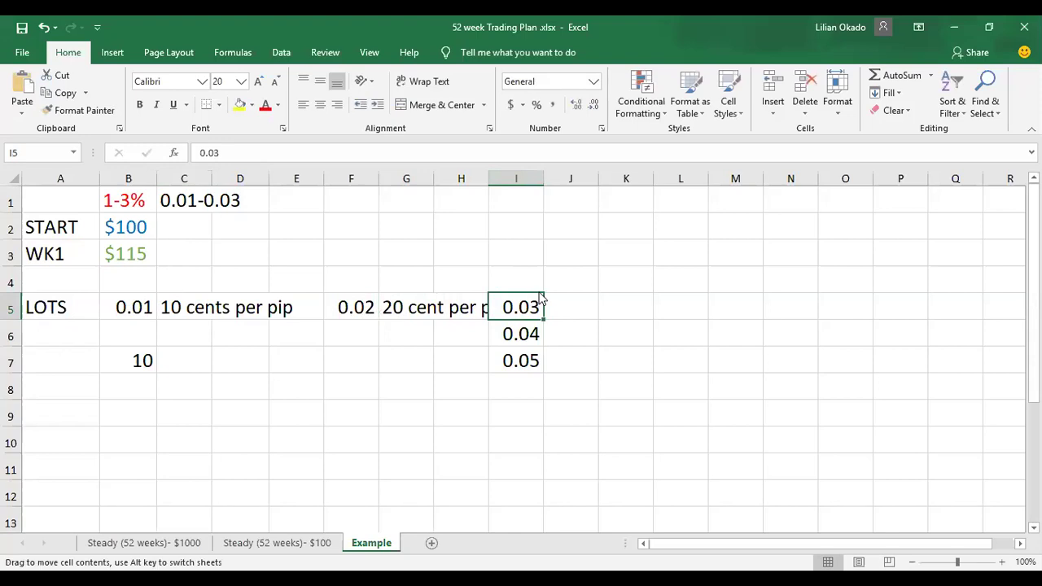
{"action": "left_click", "coordinate": [531, 179]}
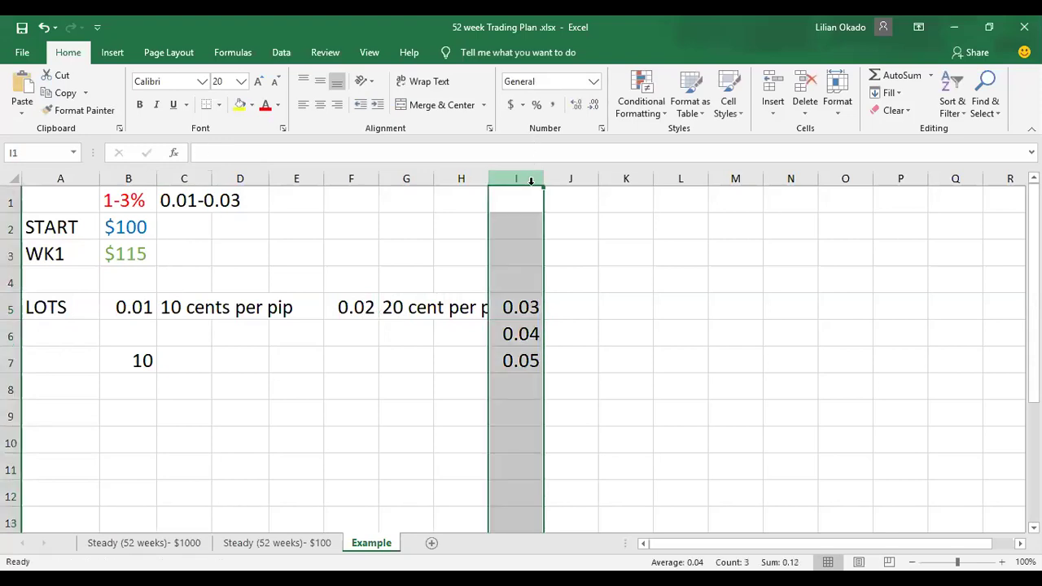
{"action": "left_click_drag", "start_coordinate": [544, 195], "coordinate": [601, 233]}
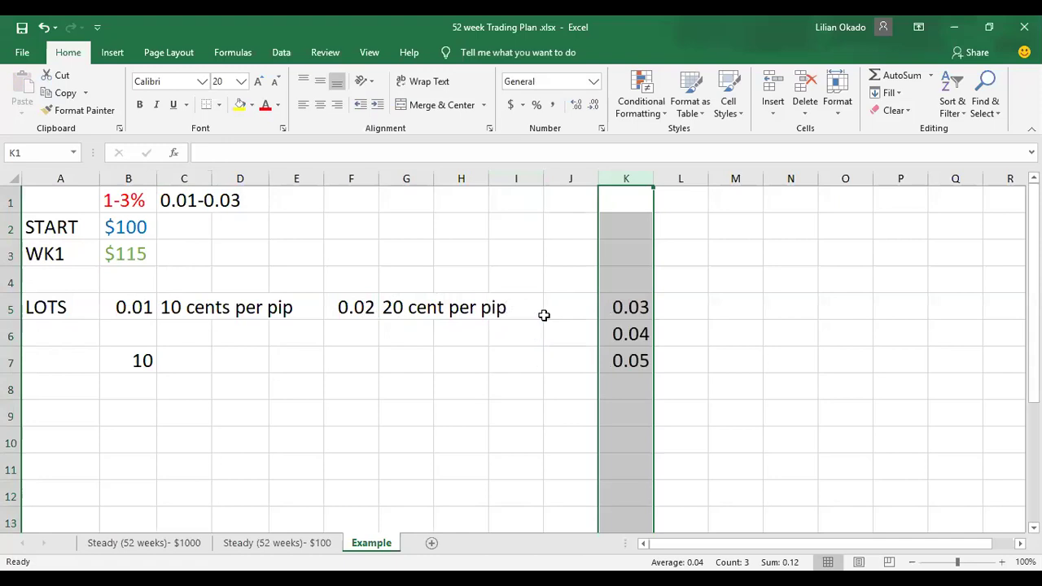
- Replace the entry in B7 with "10 pips" and widen column B to fit it
{"action": "left_click", "coordinate": [146, 361]}
{"action": "key", "text": "BackSpace"}
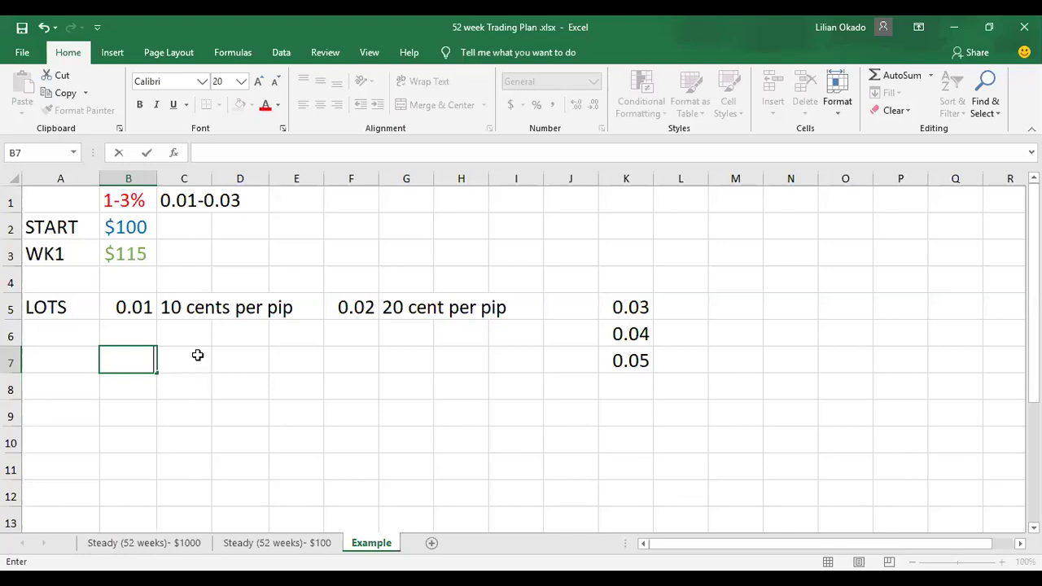
{"action": "left_click", "coordinate": [145, 336]}
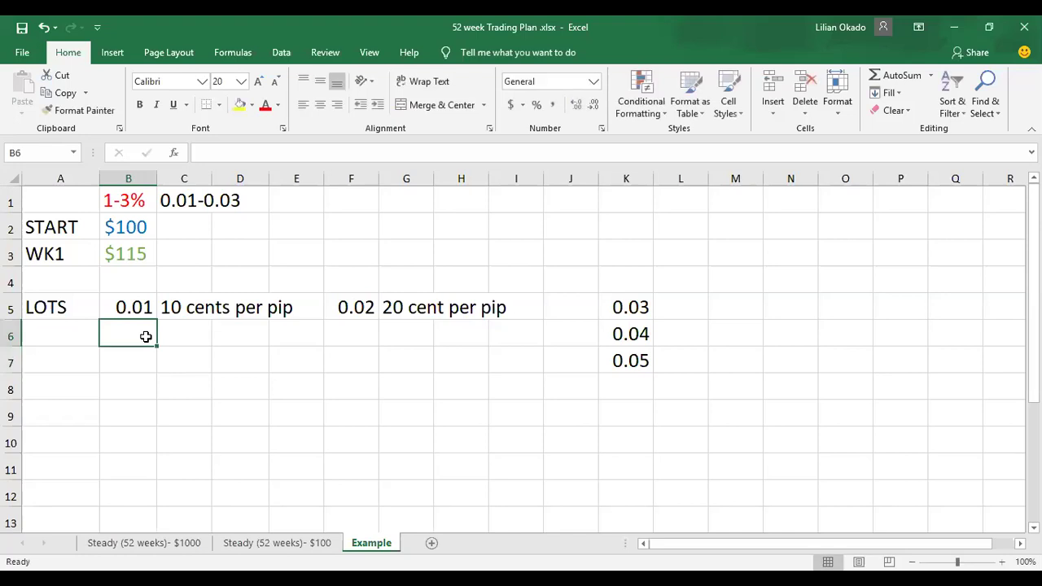
{"action": "left_click", "coordinate": [145, 359]}
{"action": "type", "text": "10"}
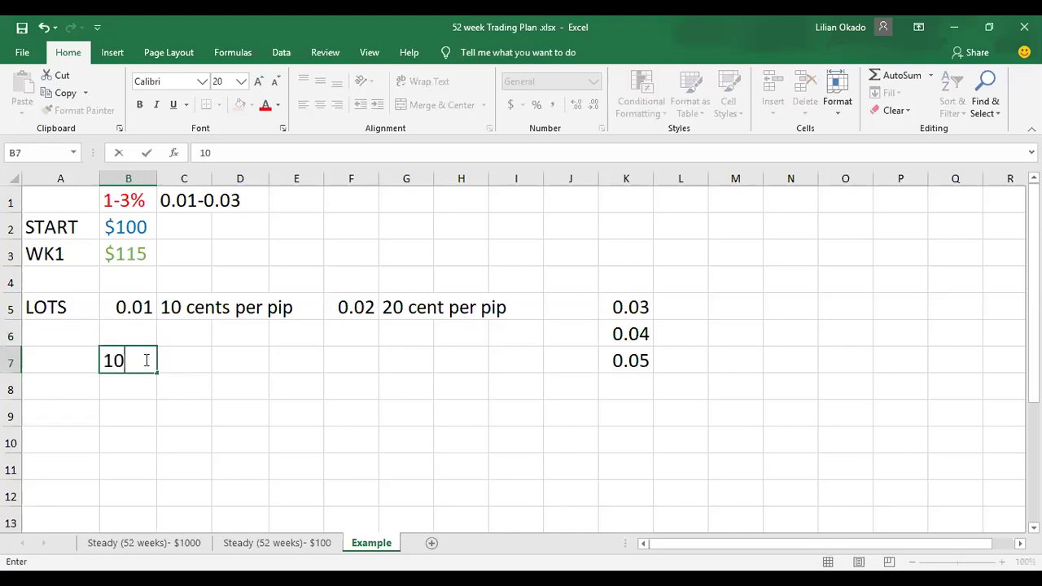
{"action": "type", "text": " pips"}
{"action": "left_click", "coordinate": [155, 173]}
{"action": "left_click_drag", "start_coordinate": [154, 178], "coordinate": [171, 179]}
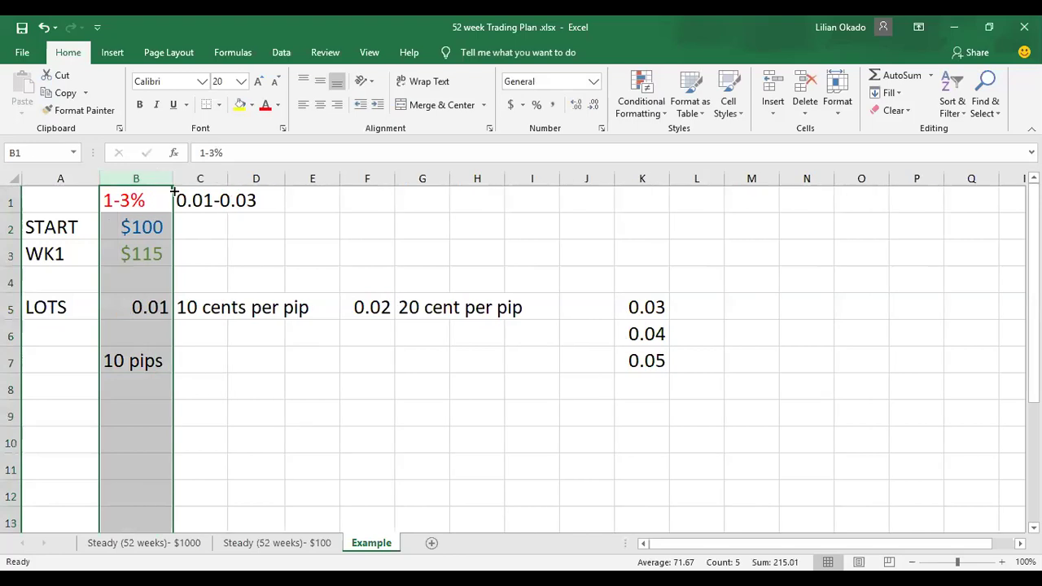
- Enter $1 in C7, beside the 10 pips entry
{"action": "left_click", "coordinate": [210, 365]}
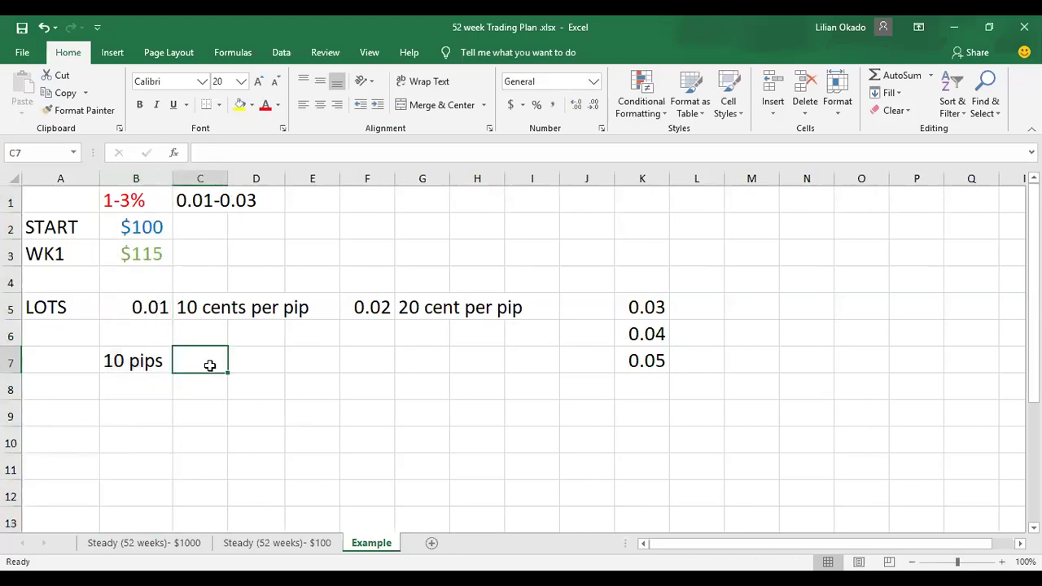
{"action": "type", "text": "$1"}
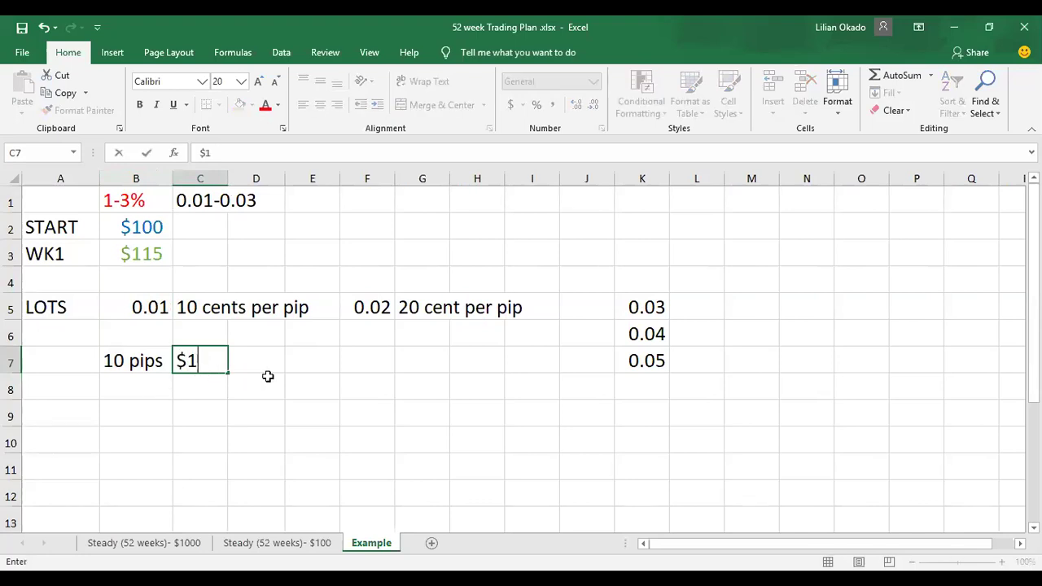
{"action": "left_click", "coordinate": [202, 334]}
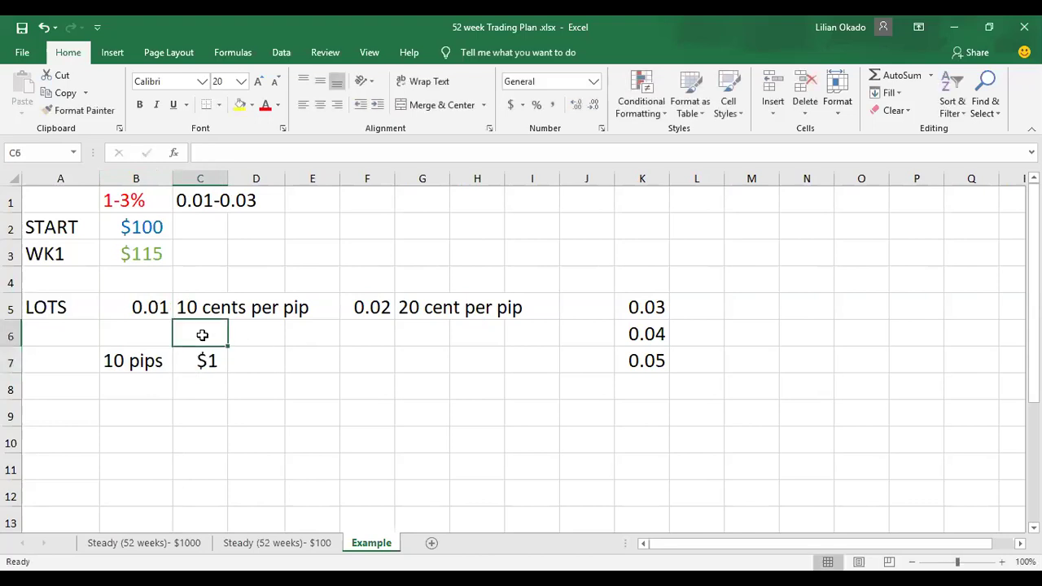
- Enter "$$" in C6 and "#5" in D6, above the $1 amount
{"action": "type", "text": "$$"}
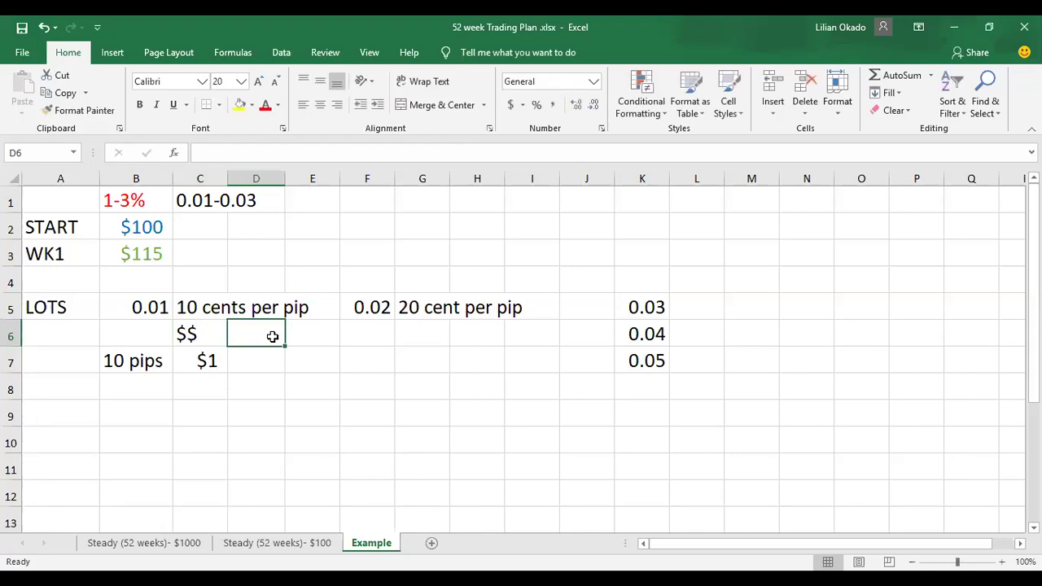
{"action": "type", "text": "#"}
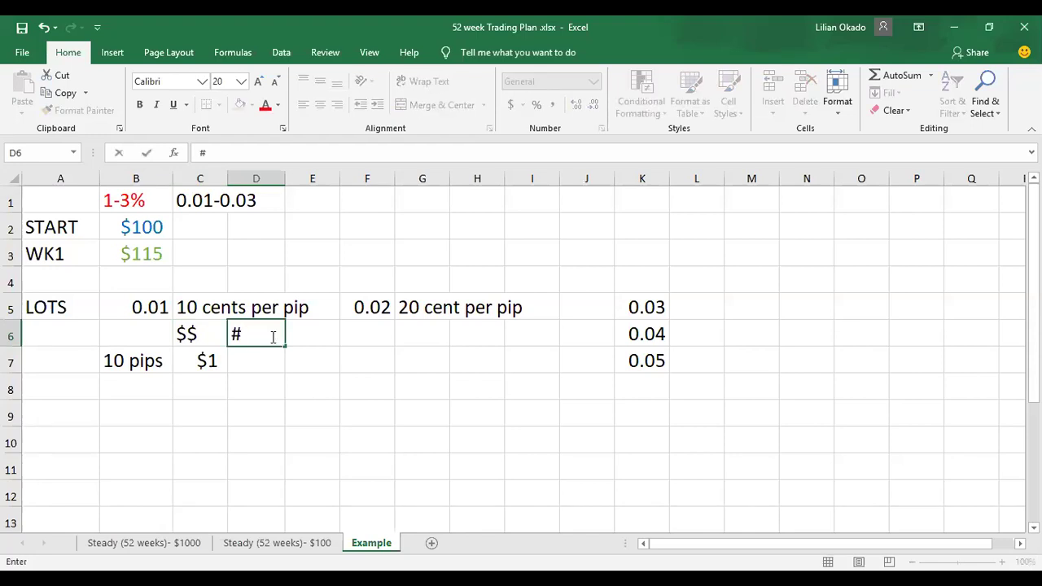
{"action": "key", "text": "BackSpace"}
{"action": "type", "text": "#5"}
{"action": "left_click", "coordinate": [322, 331]}
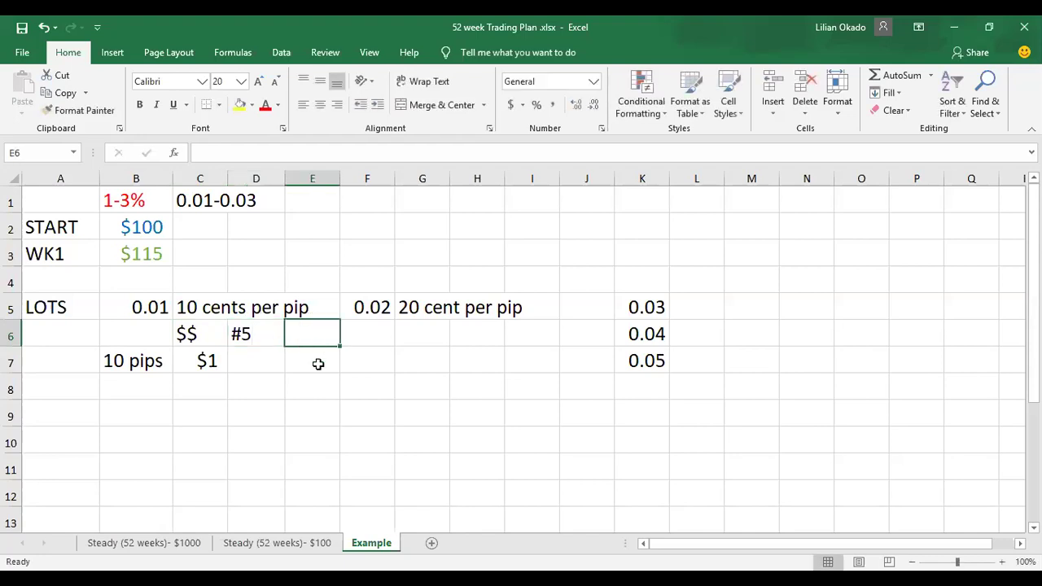
- Replace the entry in D6 with "X" and leave E6 empty
{"action": "left_click", "coordinate": [246, 334]}
{"action": "type", "text": "X"}
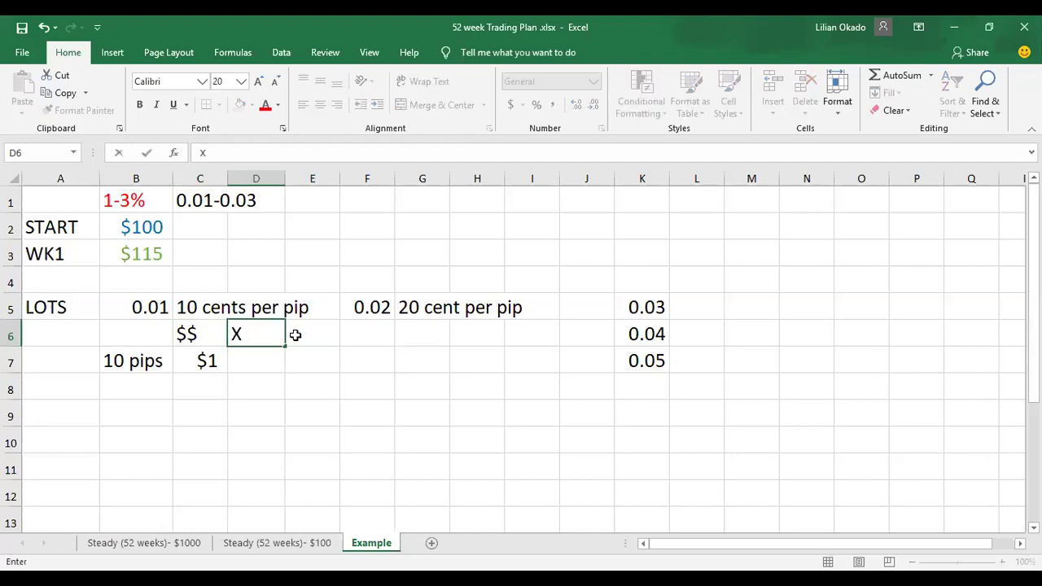
{"action": "left_click", "coordinate": [315, 333]}
{"action": "type", "text": "%"}
{"action": "key", "text": "BackSpace"}
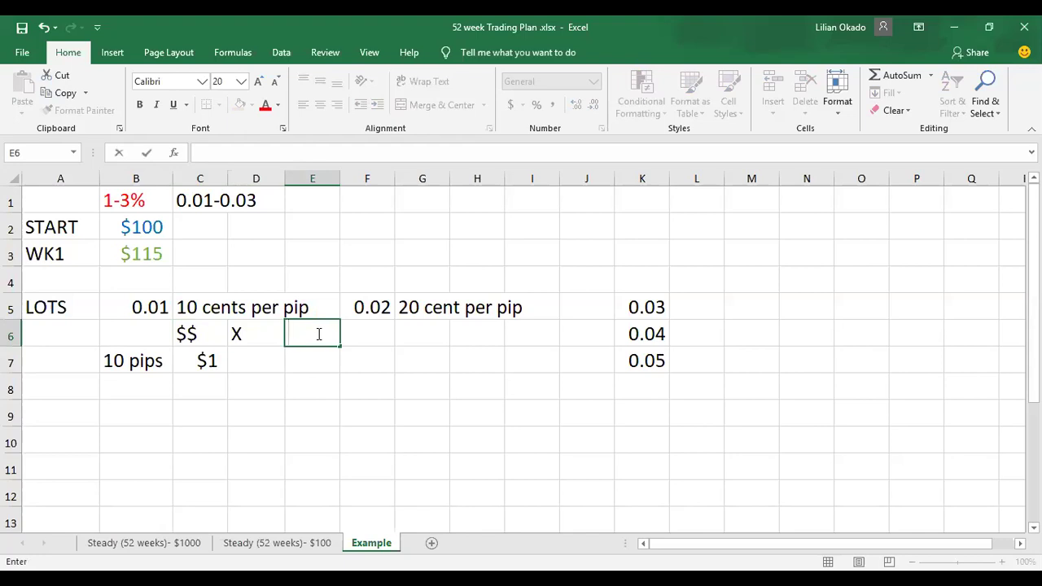
- Clear the dollar signs from C6 and enter "5 trades" in E6
{"action": "left_click", "coordinate": [198, 334]}
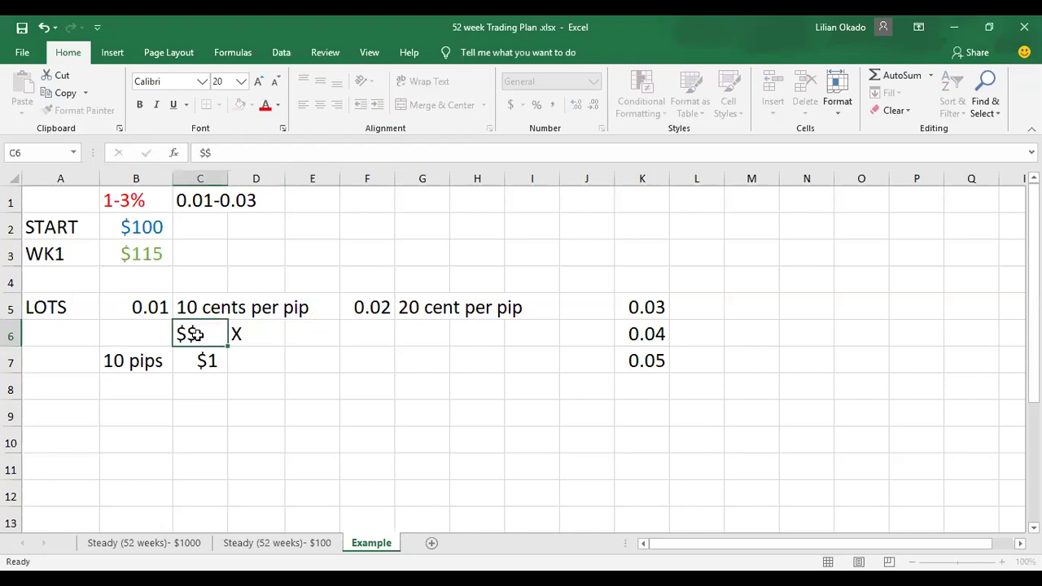
{"action": "key", "text": "BackSpace"}
{"action": "type", "text": "pe"}
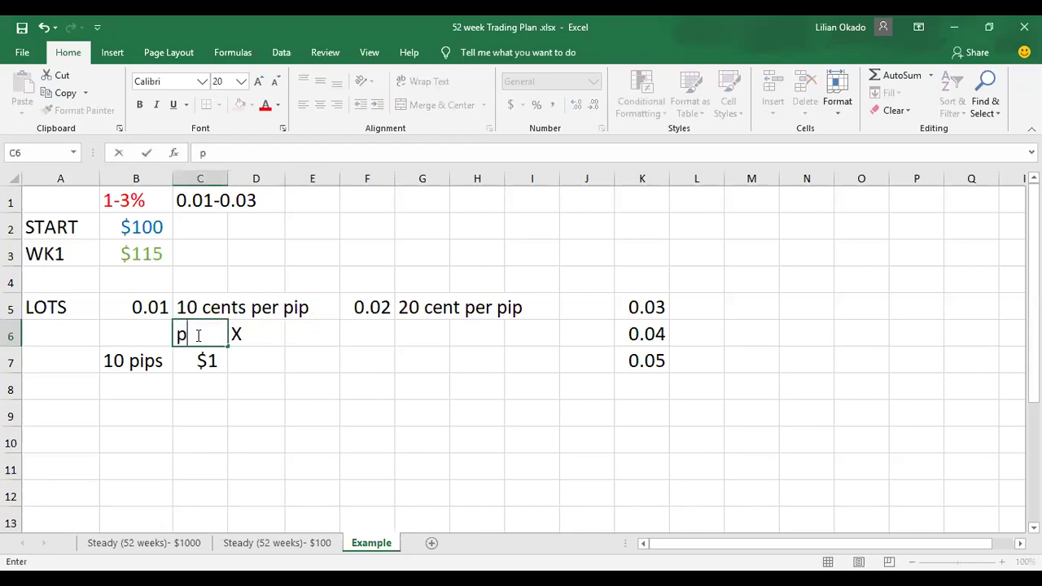
{"action": "key", "text": "BackSpace"}
{"action": "key", "text": "BackSpace"}
{"action": "left_click", "coordinate": [323, 344]}
{"action": "type", "text": "5 trades"}
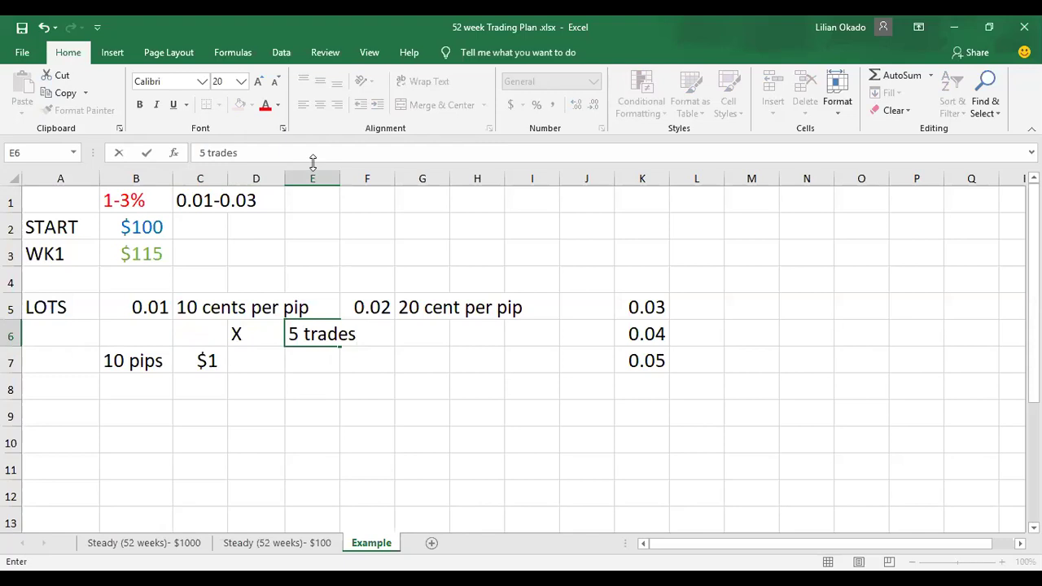
- Widen column E to fit the "5 trades" entry and enter "20 p" in B8
{"action": "left_click", "coordinate": [352, 190]}
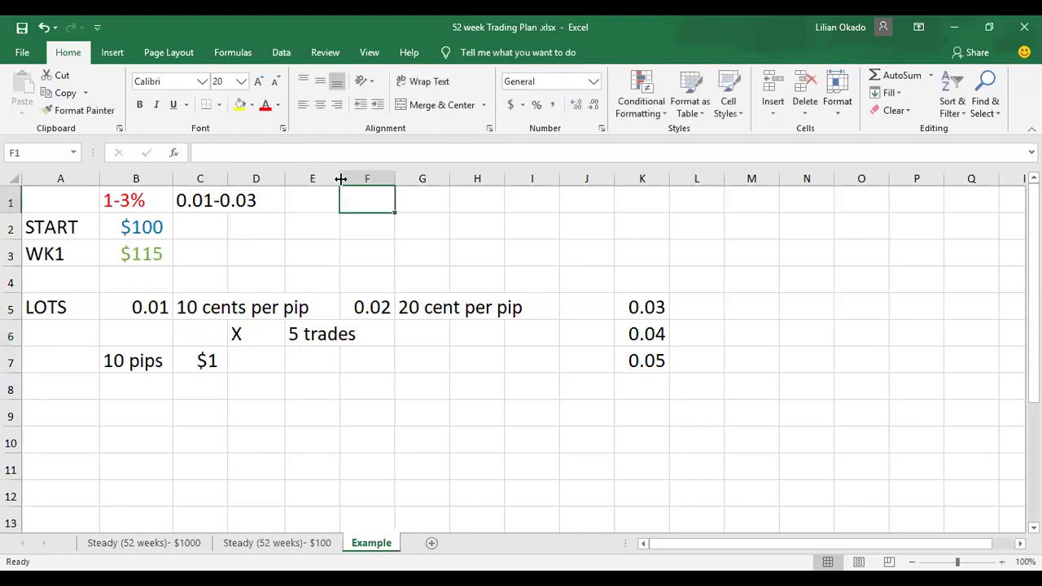
{"action": "left_click_drag", "start_coordinate": [340, 178], "coordinate": [367, 179]}
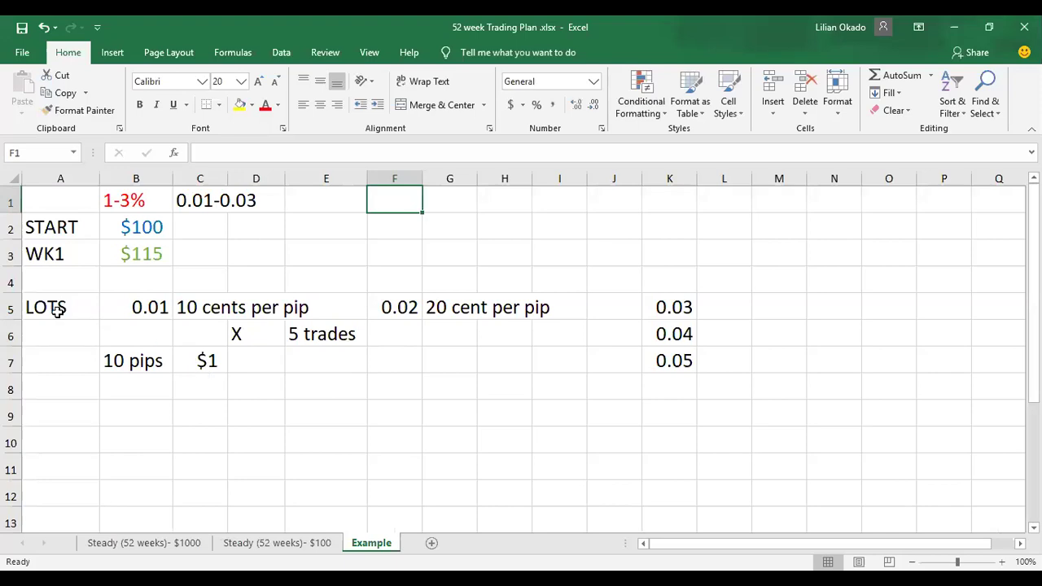
{"action": "left_click", "coordinate": [127, 392]}
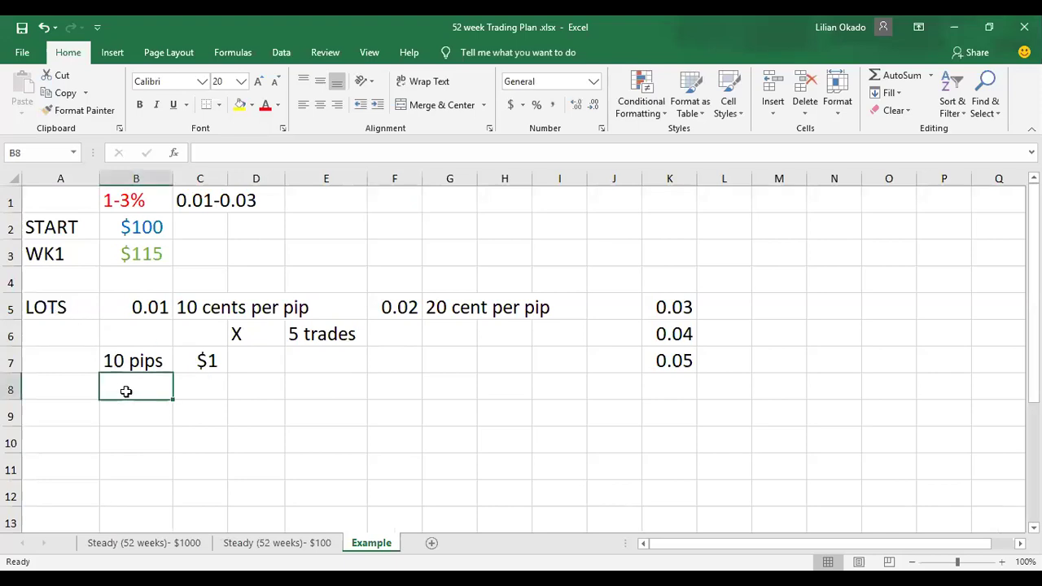
{"action": "type", "text": "20 p"}
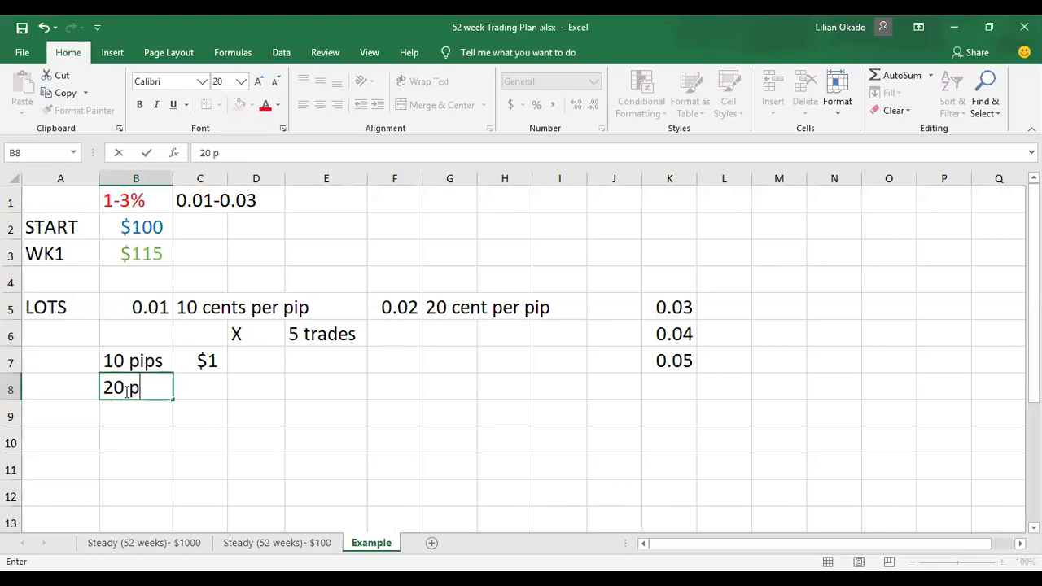
- Enter the heading "pips" in B6 and reduce the entries in B7 and B8 to the plain numbers 10 and 20
{"action": "left_click", "coordinate": [140, 336]}
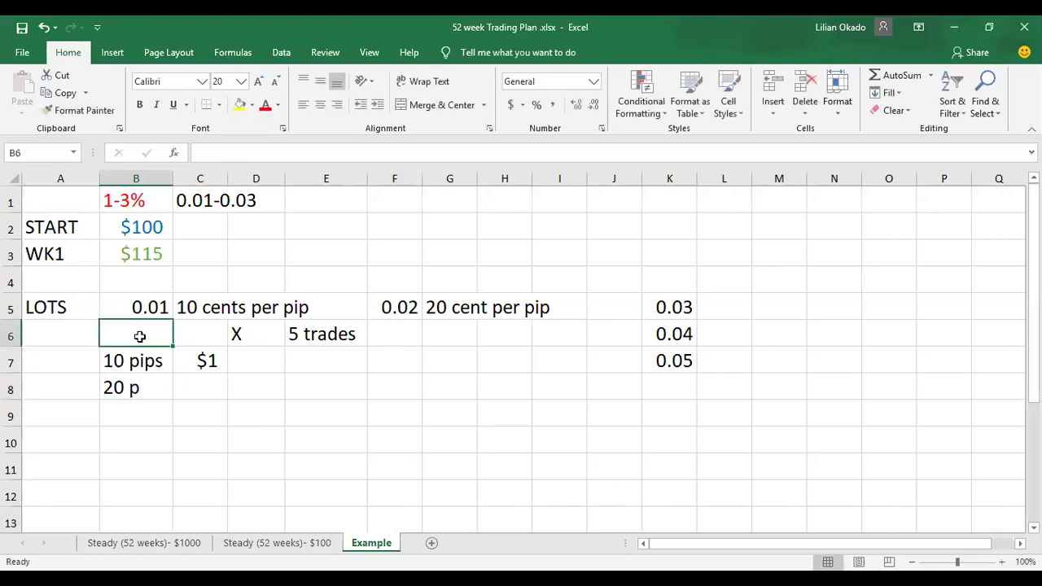
{"action": "type", "text": "pips"}
{"action": "left_click", "coordinate": [162, 351]}
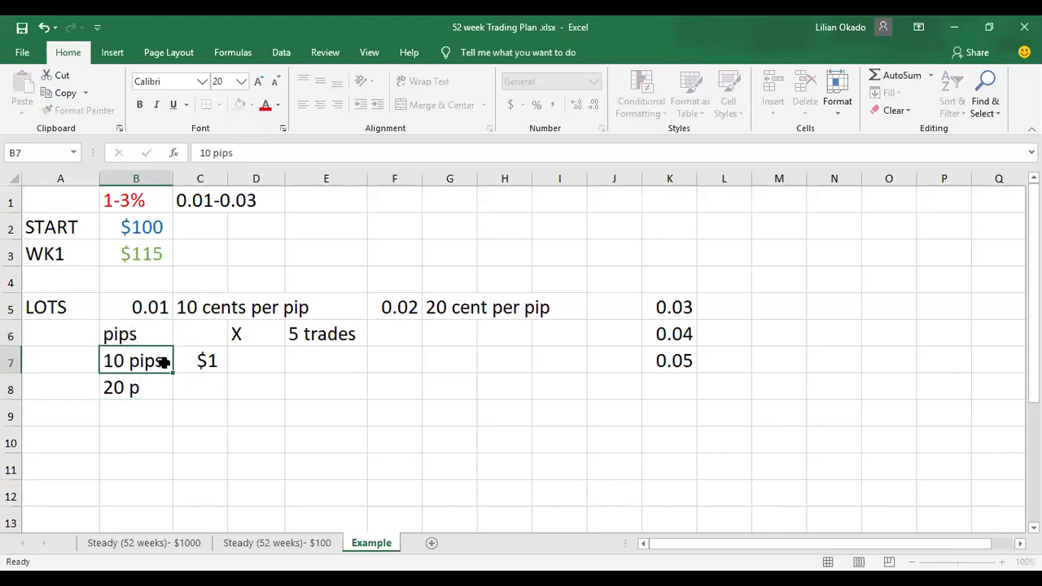
{"action": "double_click", "coordinate": [163, 356]}
{"action": "key", "text": "BackSpace"}
{"action": "key", "text": "BackSpace"}
{"action": "key", "text": "BackSpace"}
{"action": "key", "text": "BackSpace"}
{"action": "key", "text": "BackSpace"}
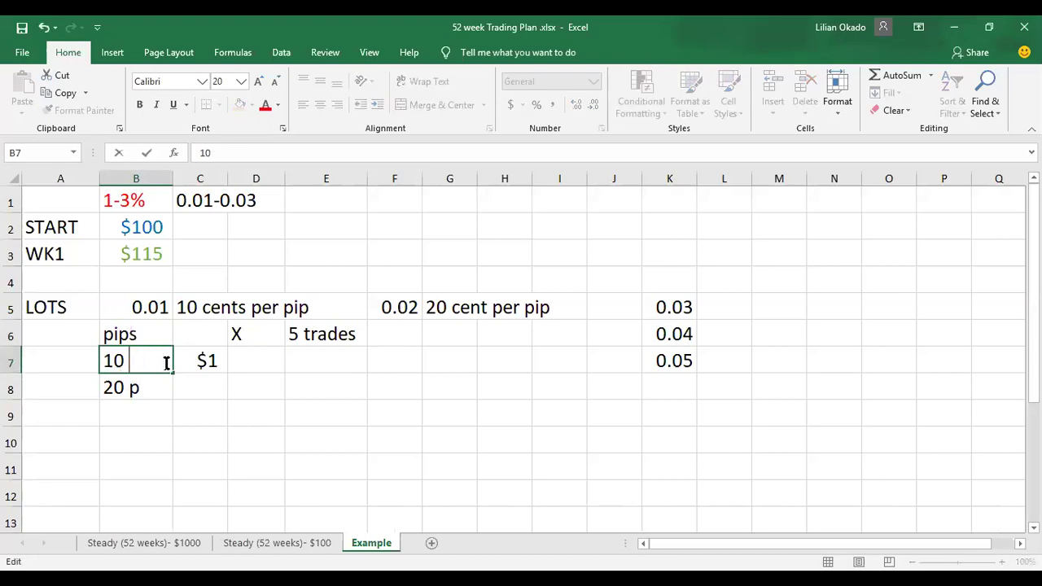
{"action": "left_click", "coordinate": [149, 388]}
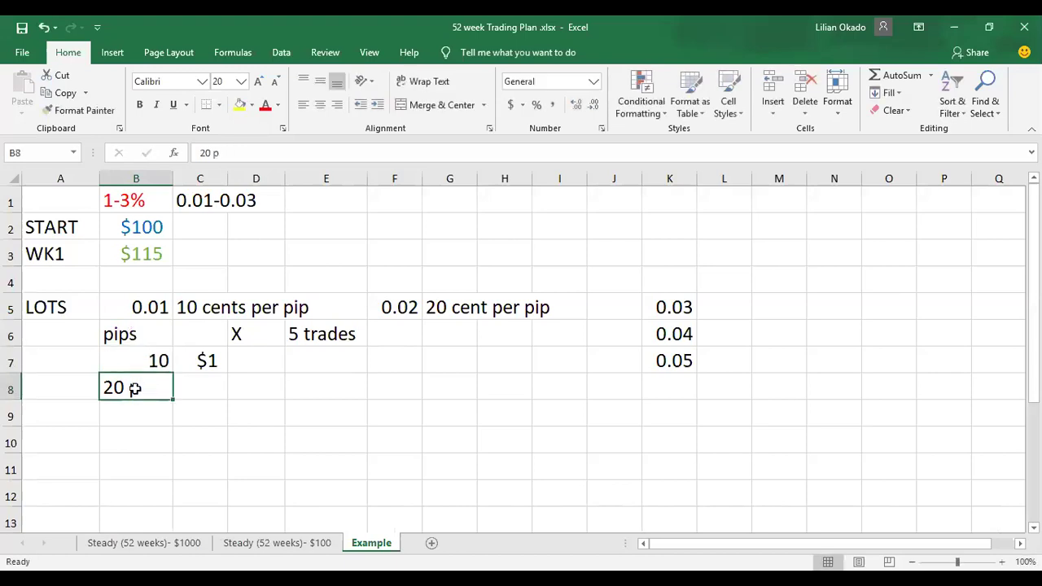
{"action": "double_click", "coordinate": [137, 388]}
{"action": "key", "text": "BackSpace"}
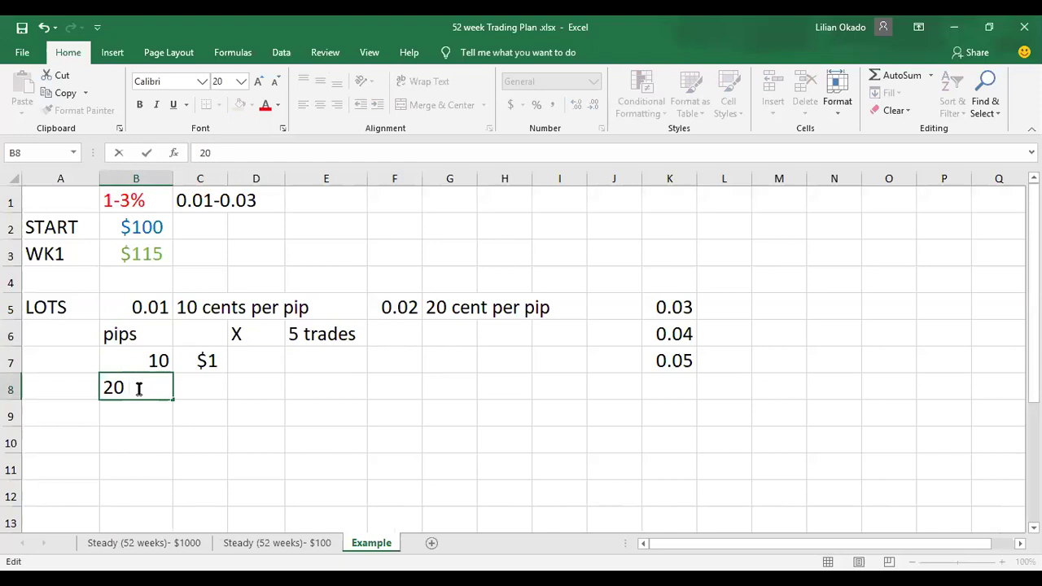
- Enter 2 in C8 as the amount beside the 20 pips entry
{"action": "left_click", "coordinate": [214, 385]}
{"action": "type", "text": "2"}
{"action": "left_click", "coordinate": [258, 396]}
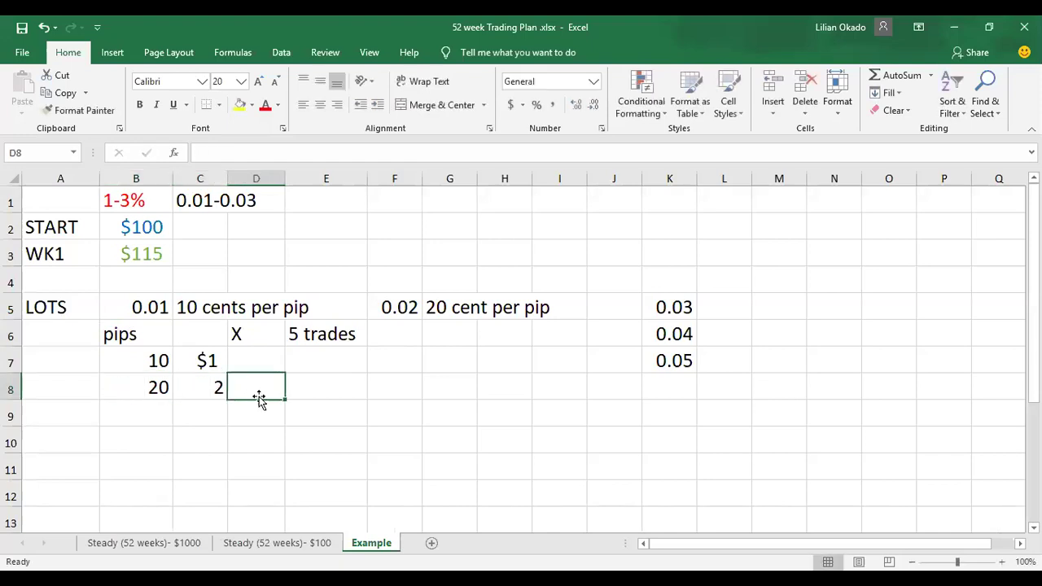
- Enter "$" in C6 as the heading of the amounts and add 30 in B9 under the pips
{"action": "left_click", "coordinate": [200, 345]}
{"action": "type", "text": "$"}
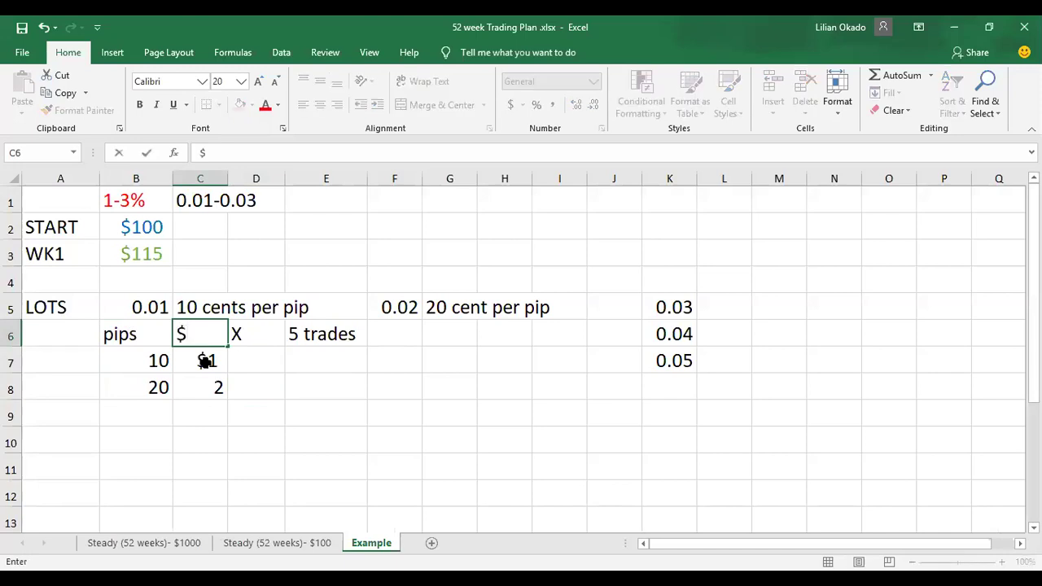
{"action": "left_click", "coordinate": [205, 359]}
{"action": "left_click", "coordinate": [330, 365]}
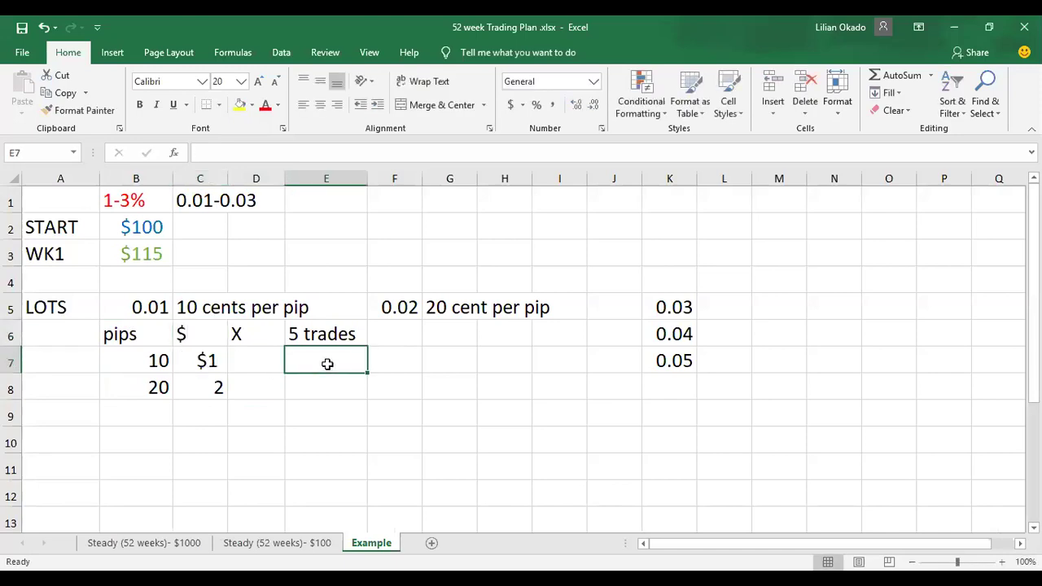
{"action": "left_click", "coordinate": [165, 413]}
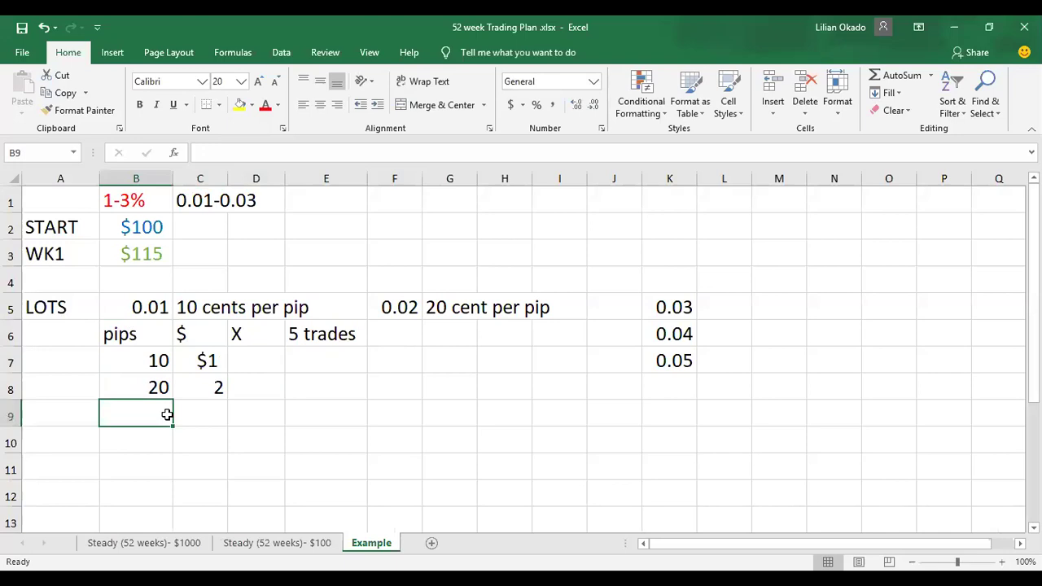
{"action": "type", "text": "30"}
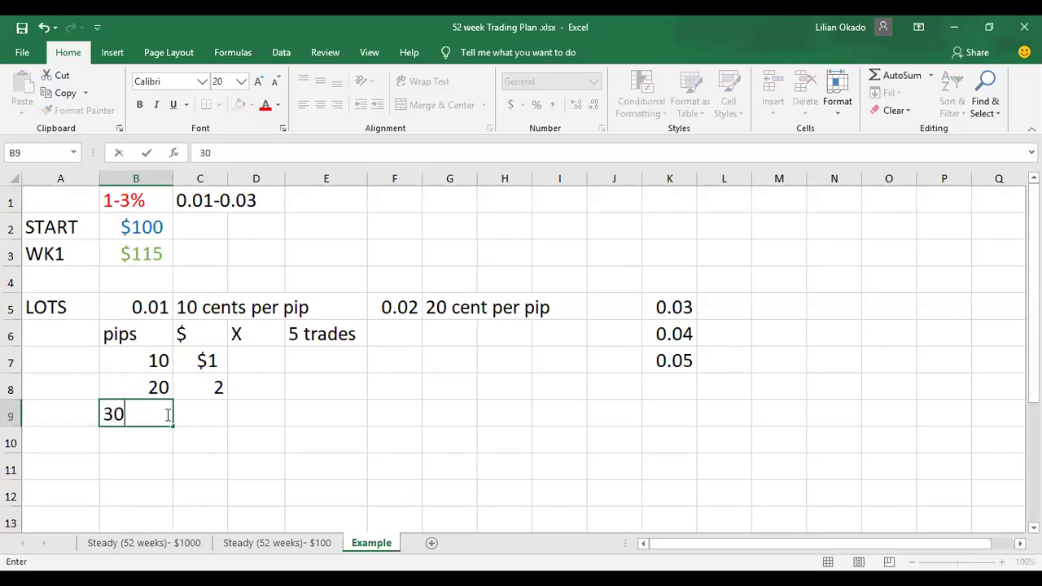
- Widen column B to about twice its width to make room for a longer lot size entry
{"action": "left_click", "coordinate": [171, 309]}
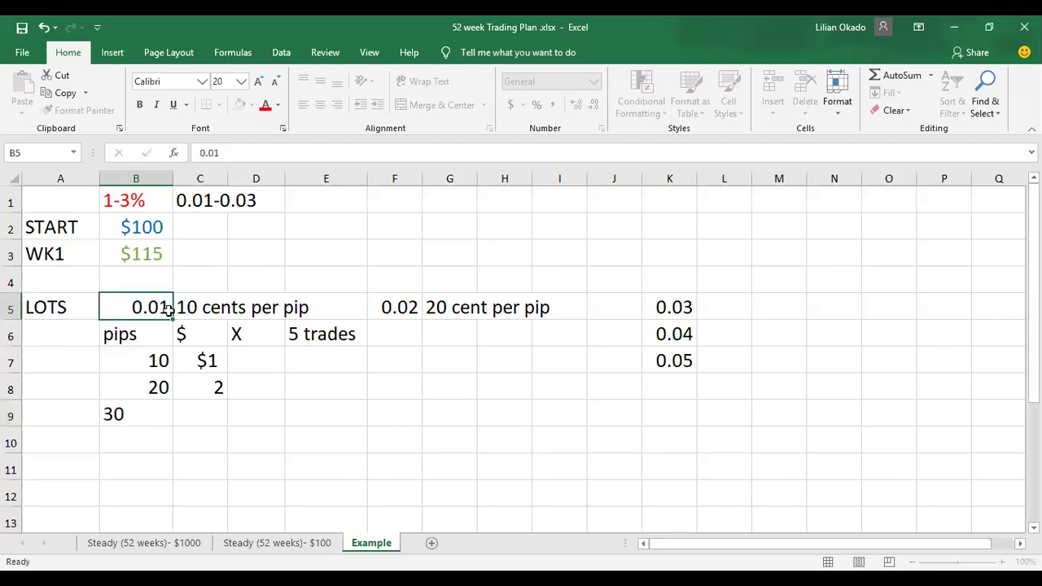
{"action": "double_click", "coordinate": [170, 308]}
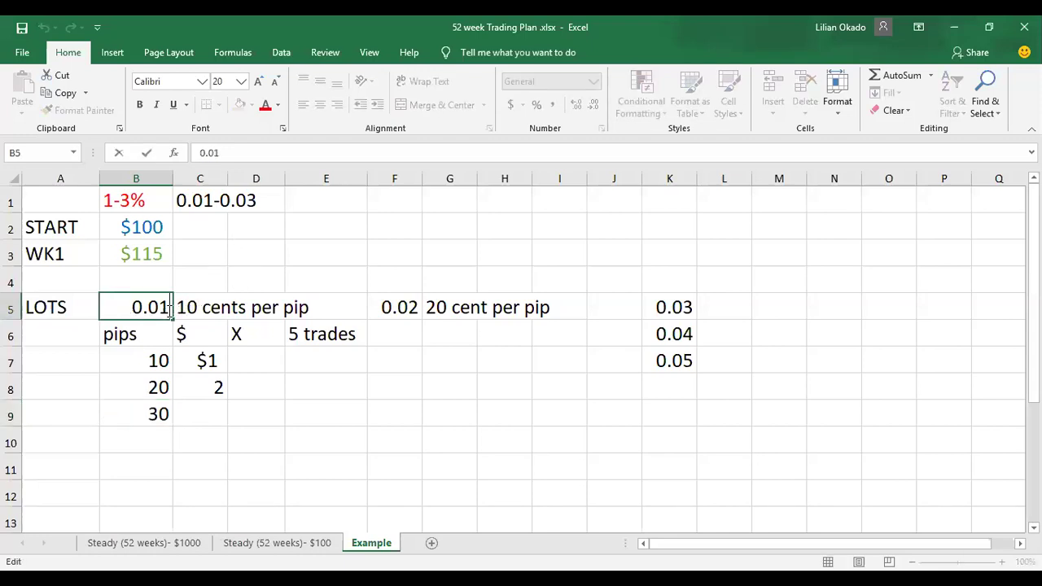
{"action": "left_click", "coordinate": [168, 178]}
{"action": "left_click_drag", "start_coordinate": [169, 178], "coordinate": [249, 195]}
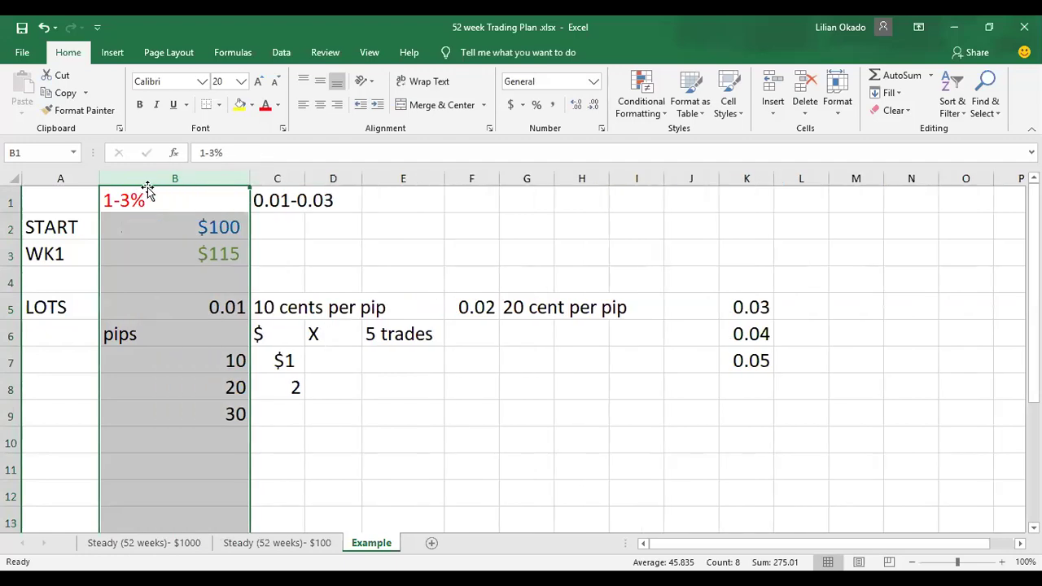
- Extend the lot size in B5 to the range 0.01-0.03
{"action": "double_click", "coordinate": [244, 307]}
{"action": "type", "text": "-0.03"}
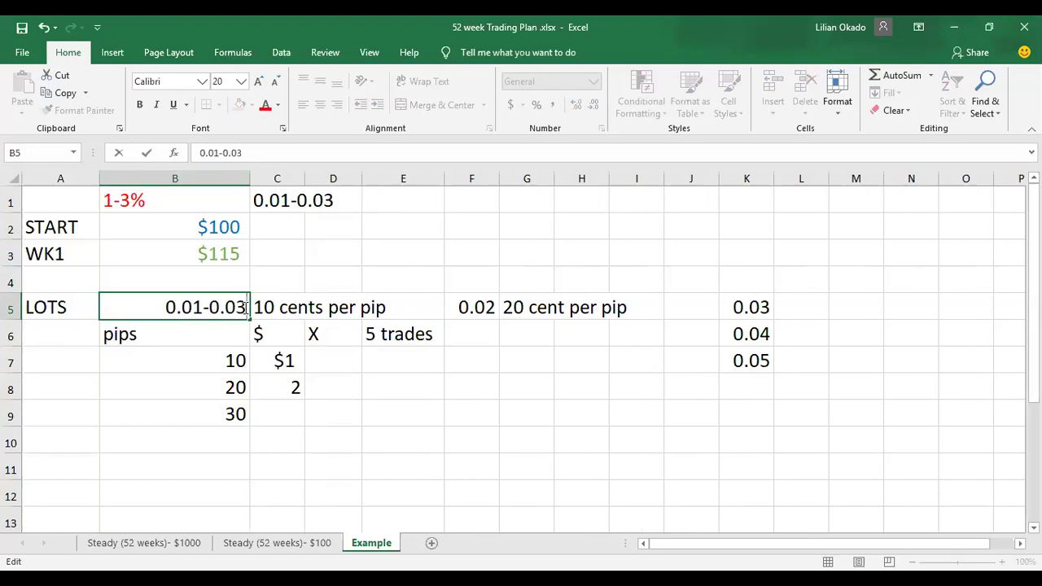
{"action": "left_click_drag", "start_coordinate": [309, 449], "coordinate": [309, 458]}
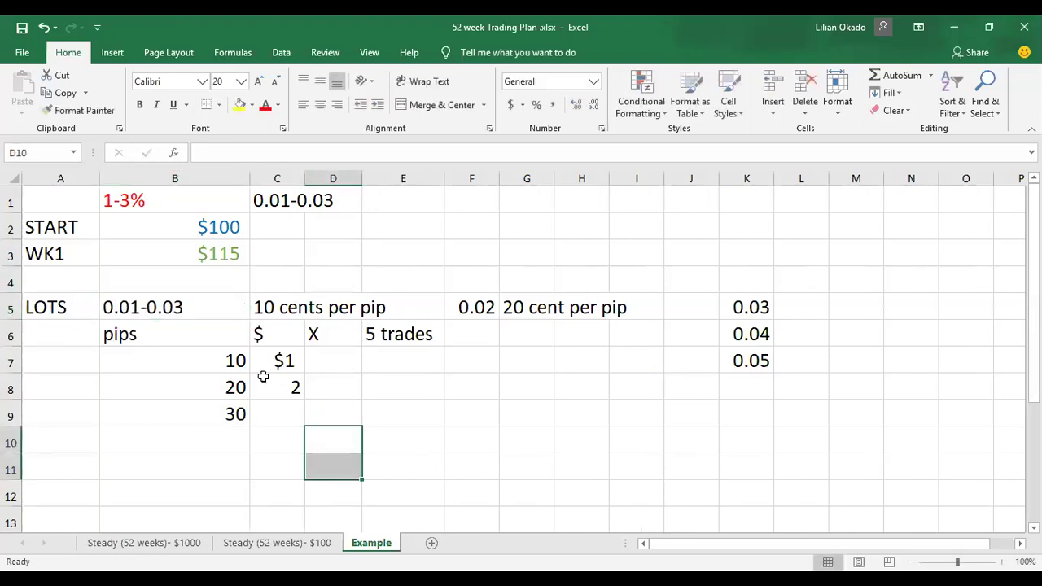
{"action": "left_click", "coordinate": [149, 342]}
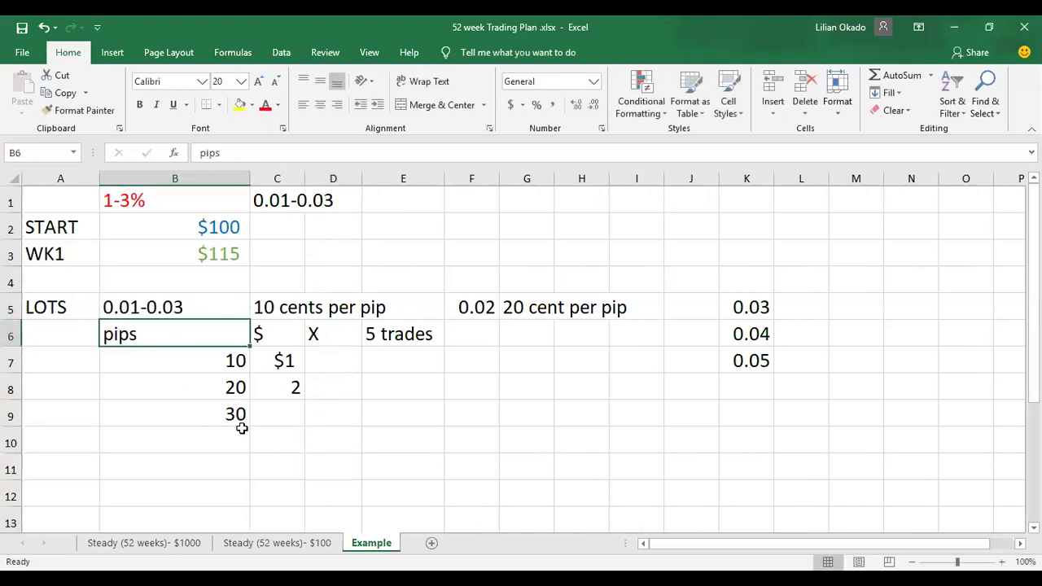
- Enter $3 in C9 for 30 pips and add a dollar sign to C8 so it reads $2
{"action": "left_click", "coordinate": [287, 422]}
{"action": "type", "text": "$3"}
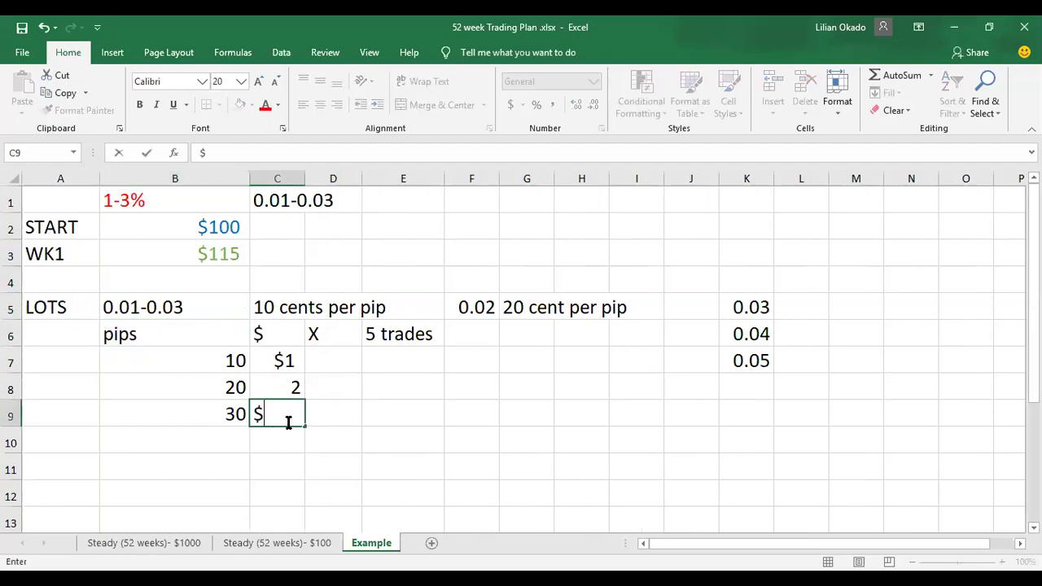
{"action": "left_click", "coordinate": [294, 389]}
{"action": "double_click", "coordinate": [293, 389]}
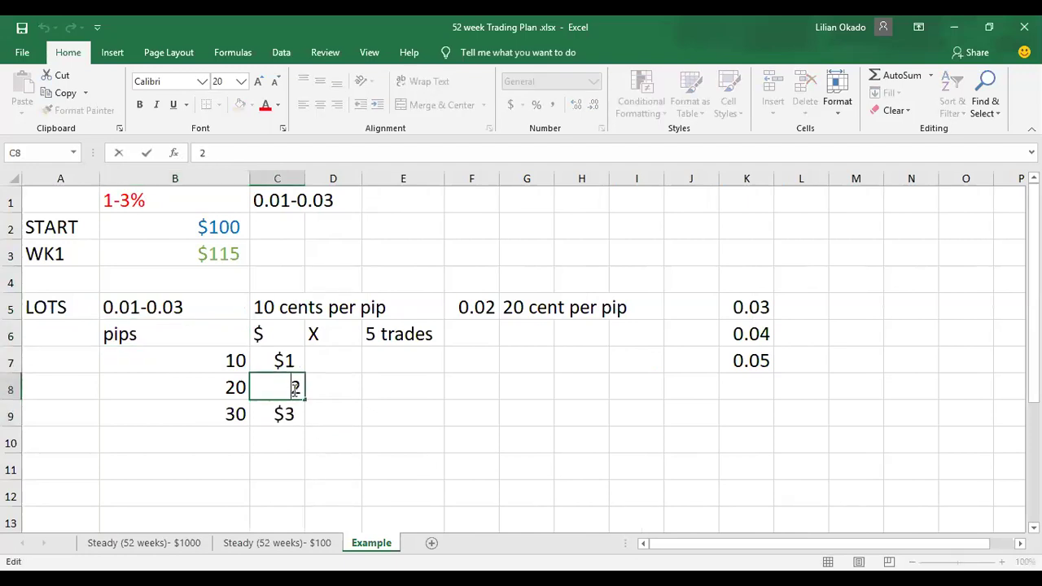
{"action": "type", "text": "$"}
{"action": "left_click", "coordinate": [425, 412]}
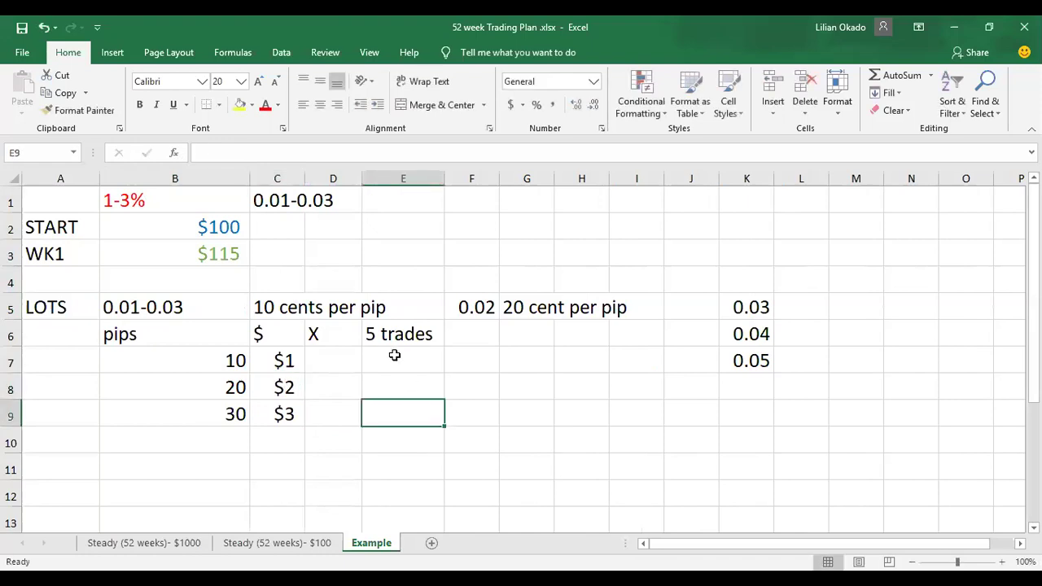
- Enter 5 as the multiplier in D7, D8 and D9, under the X heading
{"action": "left_click", "coordinate": [335, 358]}
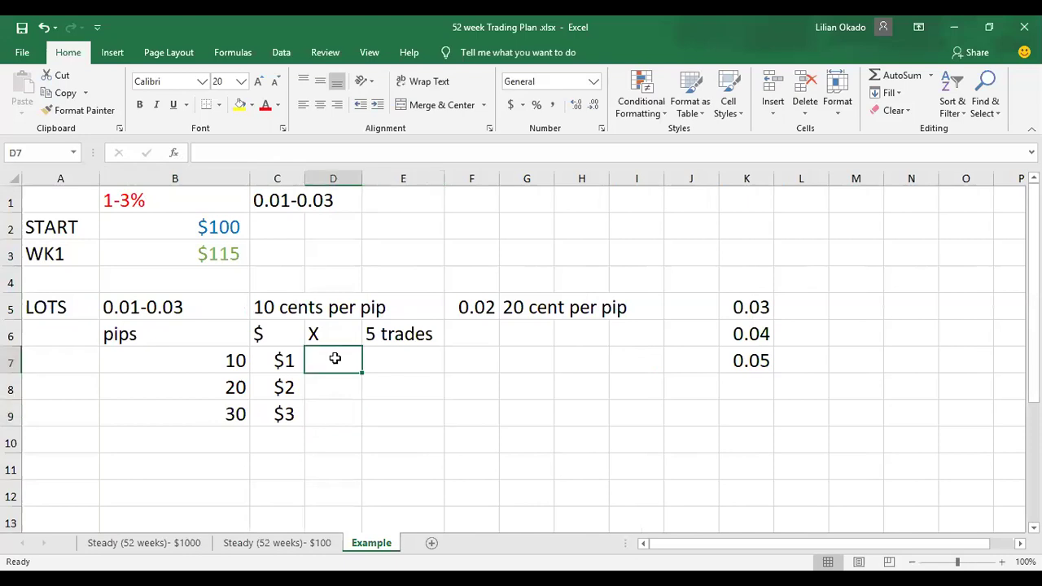
{"action": "type", "text": "5"}
{"action": "left_click", "coordinate": [337, 384]}
{"action": "type", "text": "5"}
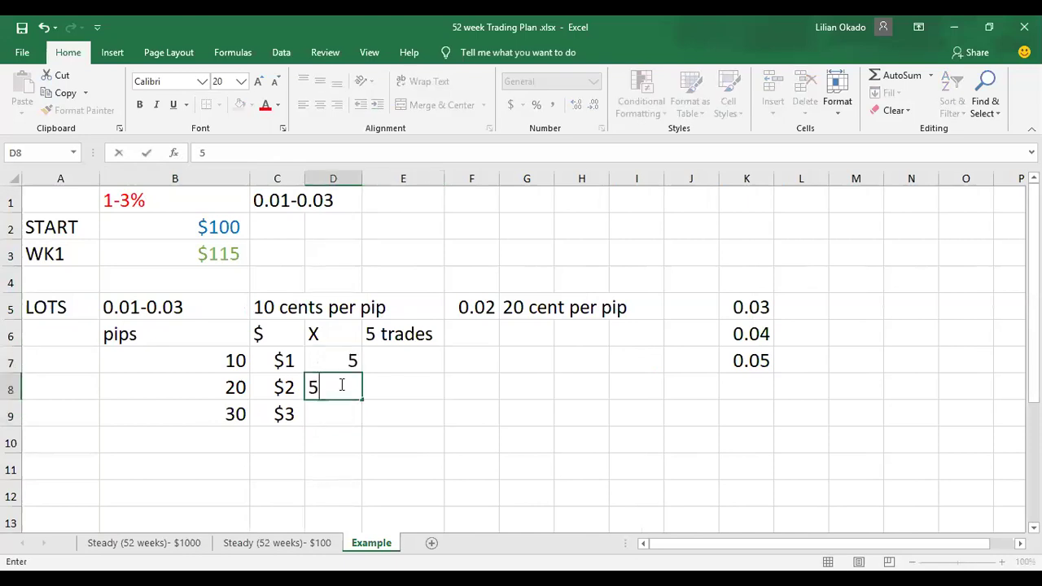
{"action": "left_click", "coordinate": [343, 410]}
{"action": "type", "text": "5"}
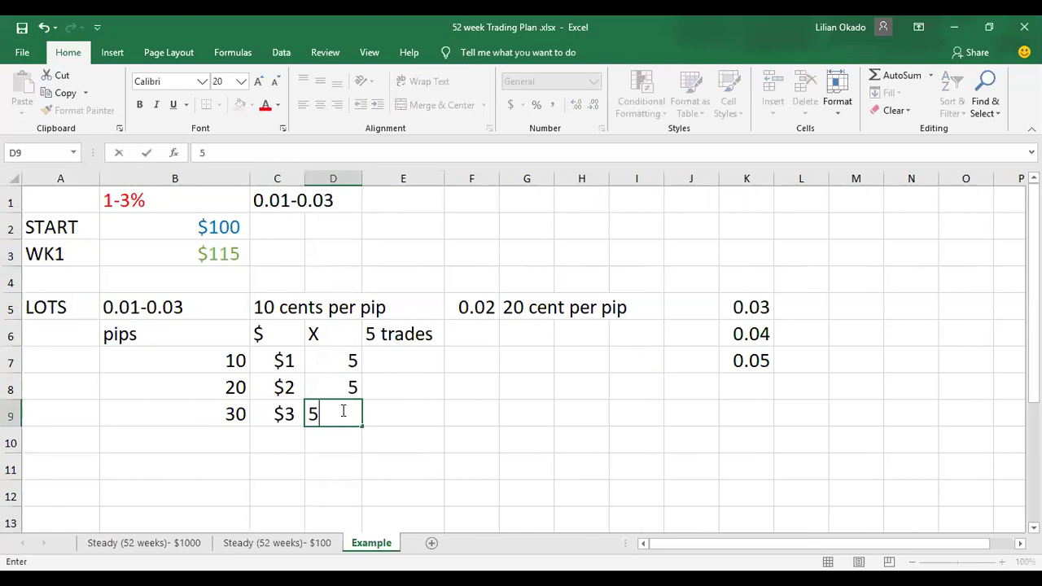
- Enter the profit results 5, 10 and 15 in E7, E8 and E9
{"action": "left_click", "coordinate": [422, 364]}
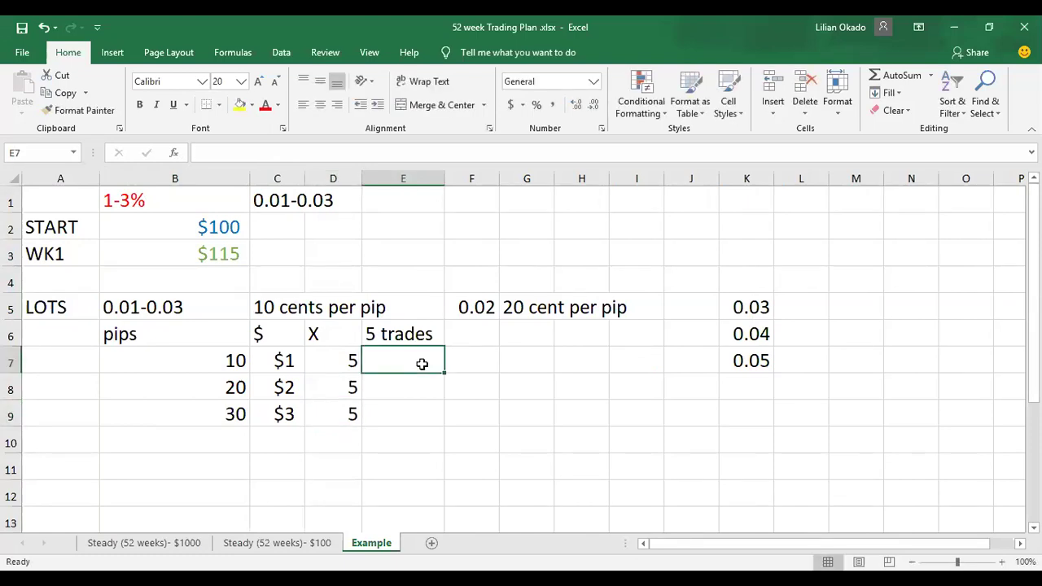
{"action": "type", "text": "5"}
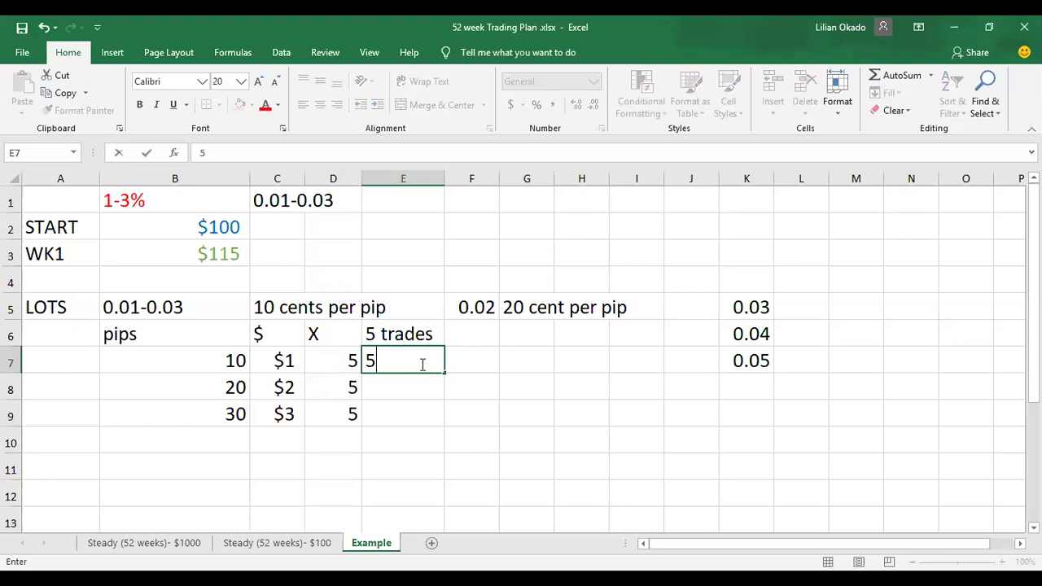
{"action": "left_click", "coordinate": [413, 392]}
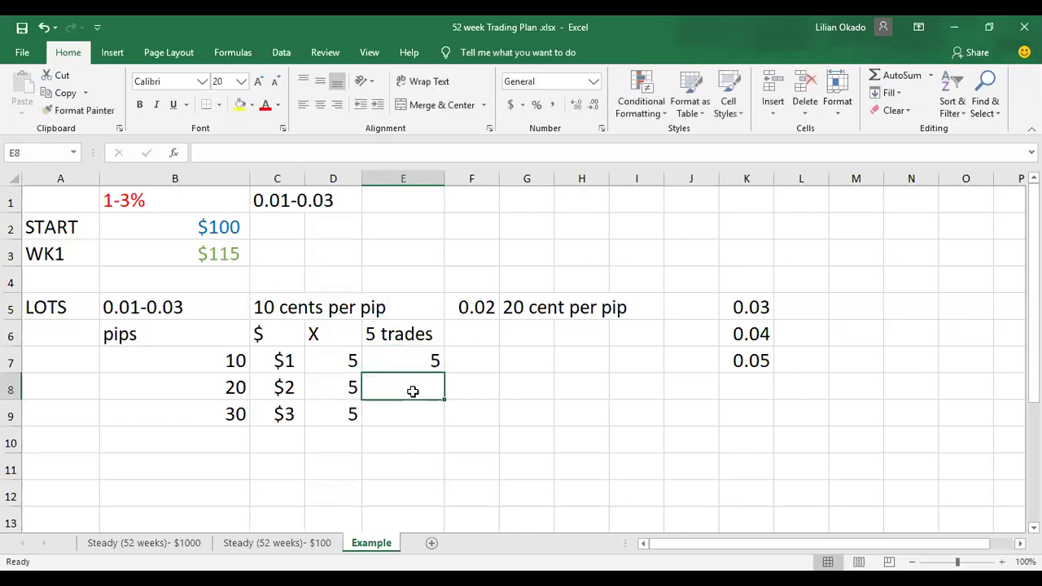
{"action": "type", "text": "10"}
{"action": "left_click", "coordinate": [398, 421]}
{"action": "type", "text": "15"}
{"action": "left_click", "coordinate": [420, 434]}
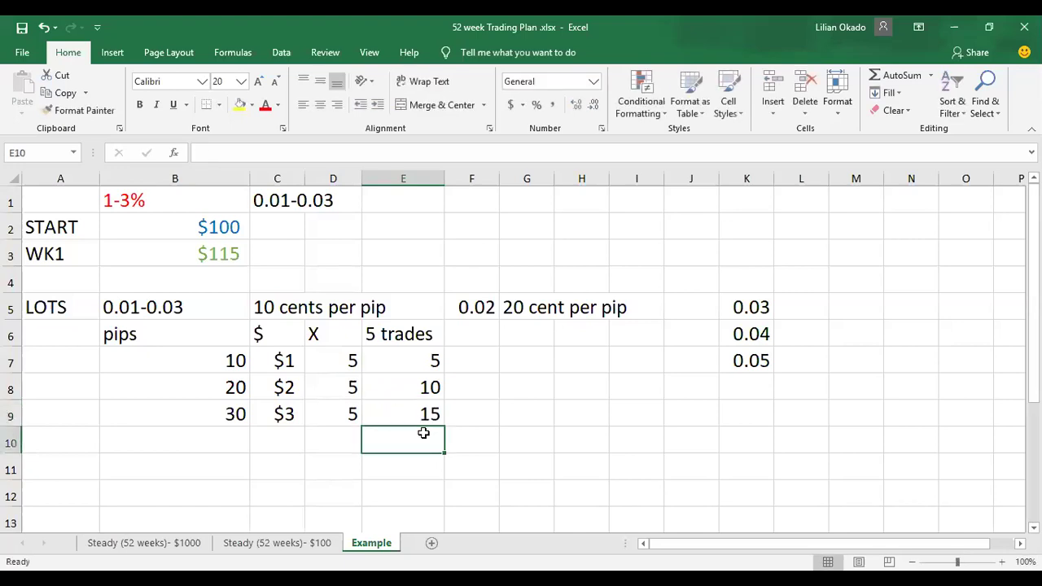
- Extend the heading in E6 to read "5 trades per day"
{"action": "double_click", "coordinate": [431, 335]}
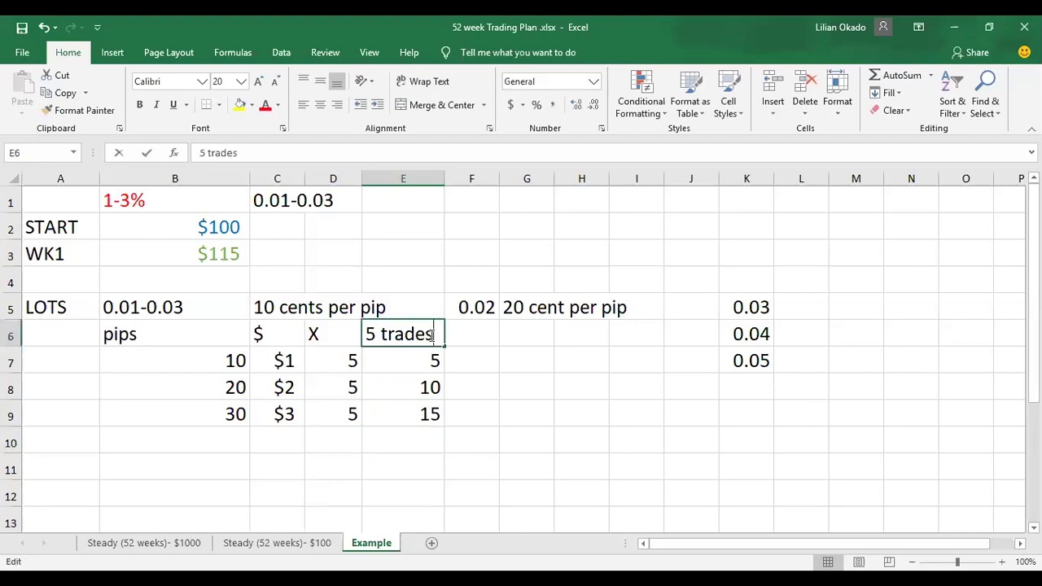
{"action": "type", "text": "per d"}
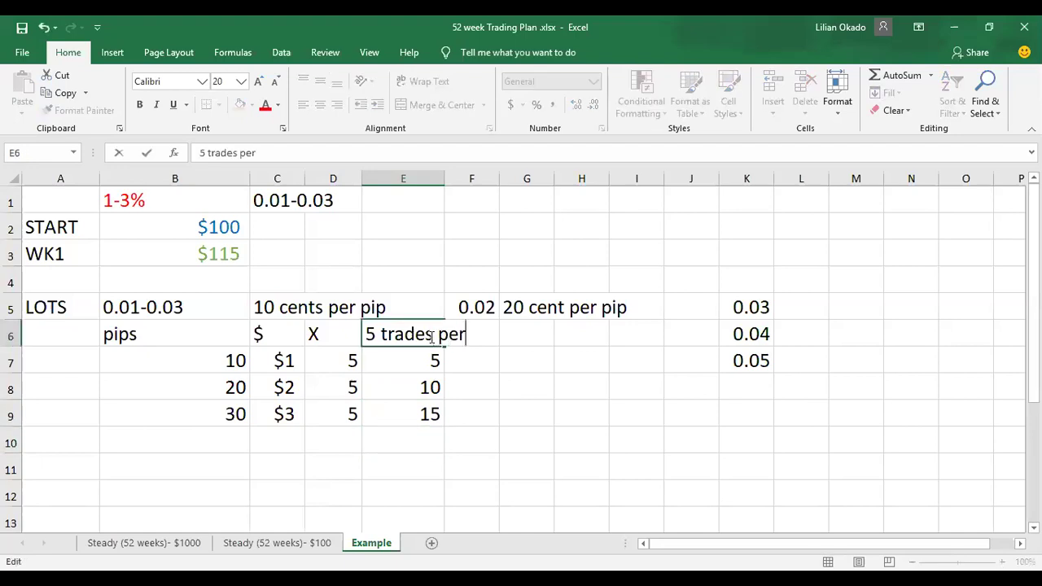
{"action": "key", "text": "BackSpace"}
{"action": "type", "text": "day"}
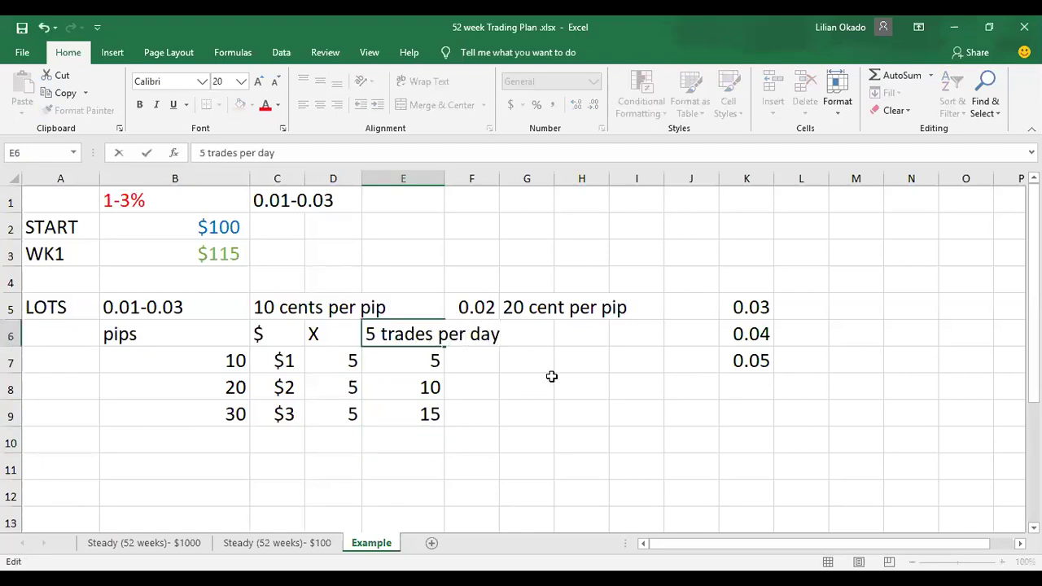
{"action": "left_click", "coordinate": [573, 432]}
- Shorten the lot size range in B5 to 0.01
{"action": "scroll", "coordinate": [573, 431], "scroll_direction": "down", "scroll_amount": 2}
{"action": "scroll", "coordinate": [574, 432], "scroll_direction": "up", "scroll_amount": 1}
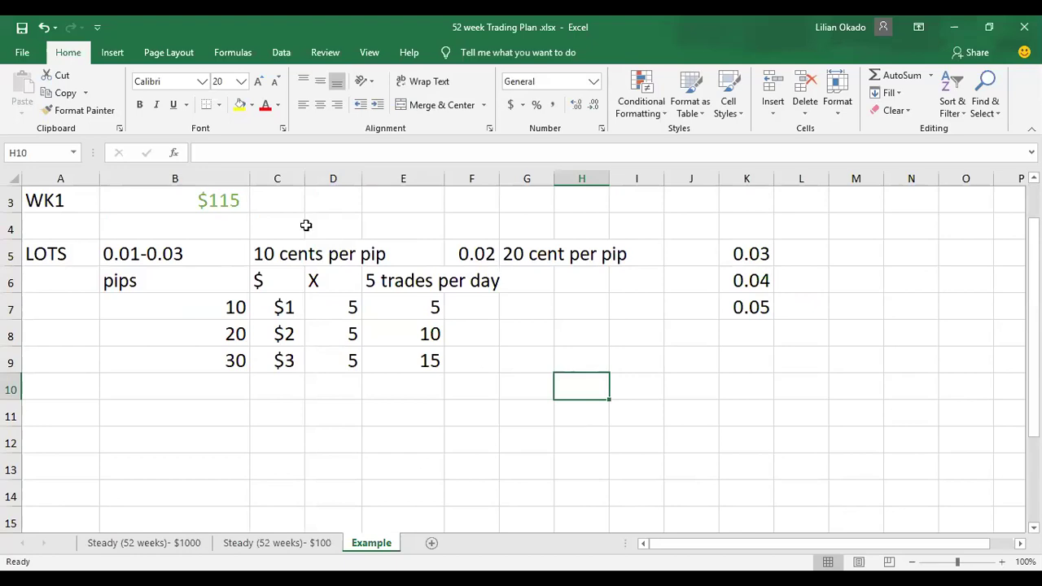
{"action": "left_click", "coordinate": [201, 256]}
{"action": "double_click", "coordinate": [201, 256]}
{"action": "key", "text": "BackSpace"}
{"action": "key", "text": "BackSpace"}
{"action": "key", "text": "BackSpace"}
{"action": "key", "text": "BackSpace"}
{"action": "key", "text": "BackSpace"}
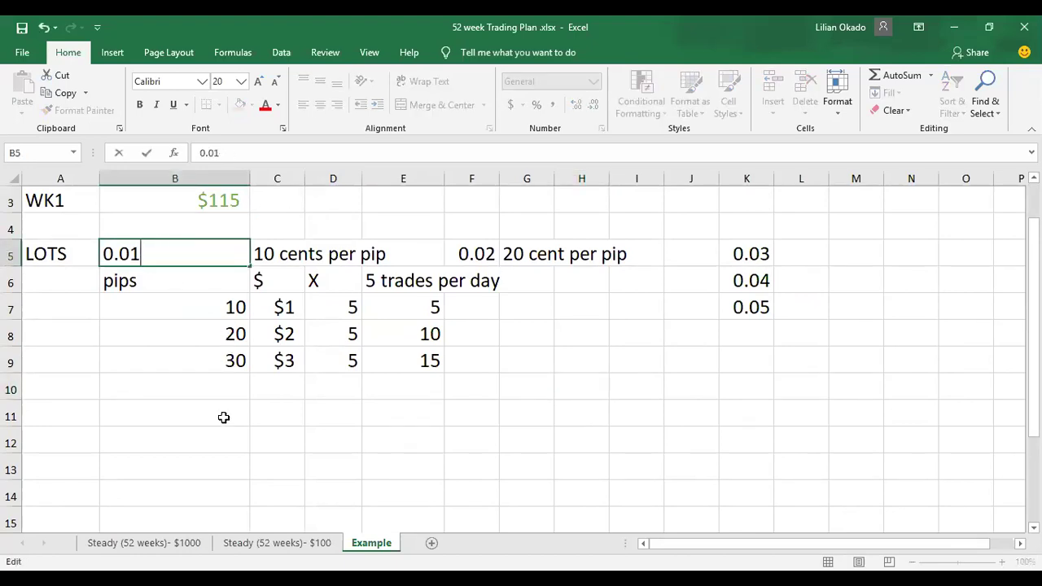
- Enter the lot size 0.02 in B11 and the pip values 10, 20 and 30 in B12, B13 and B14
{"action": "left_click_drag", "start_coordinate": [224, 418], "coordinate": [195, 440]}
{"action": "left_click", "coordinate": [192, 416]}
{"action": "type", "text": "0.02"}
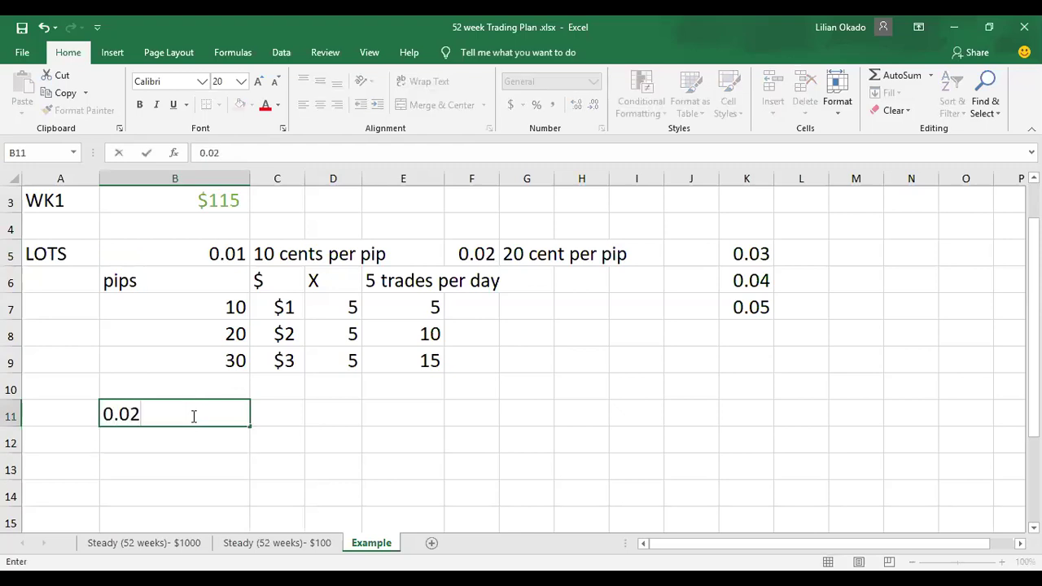
{"action": "left_click", "coordinate": [227, 434]}
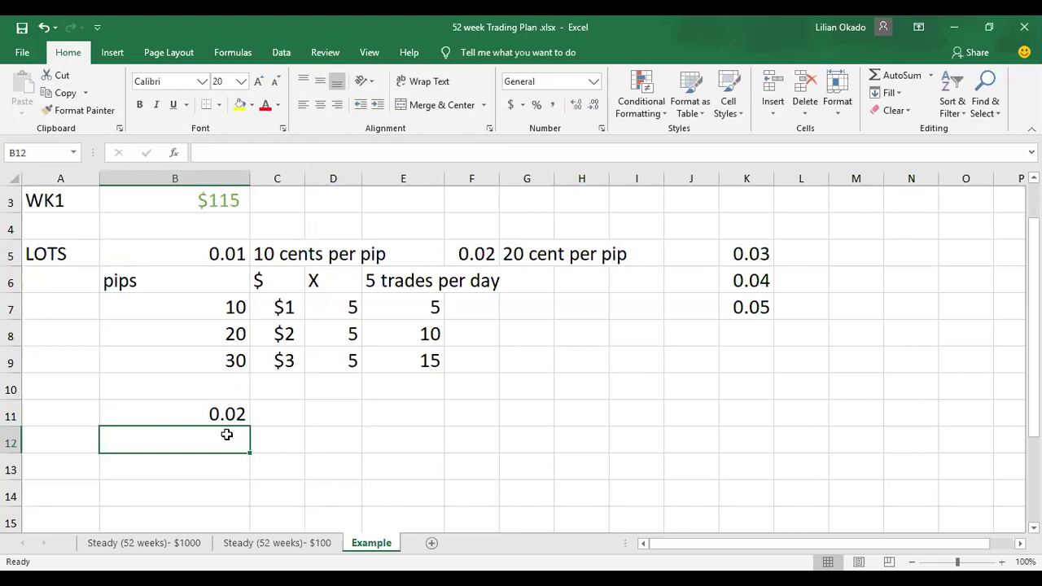
{"action": "type", "text": "10"}
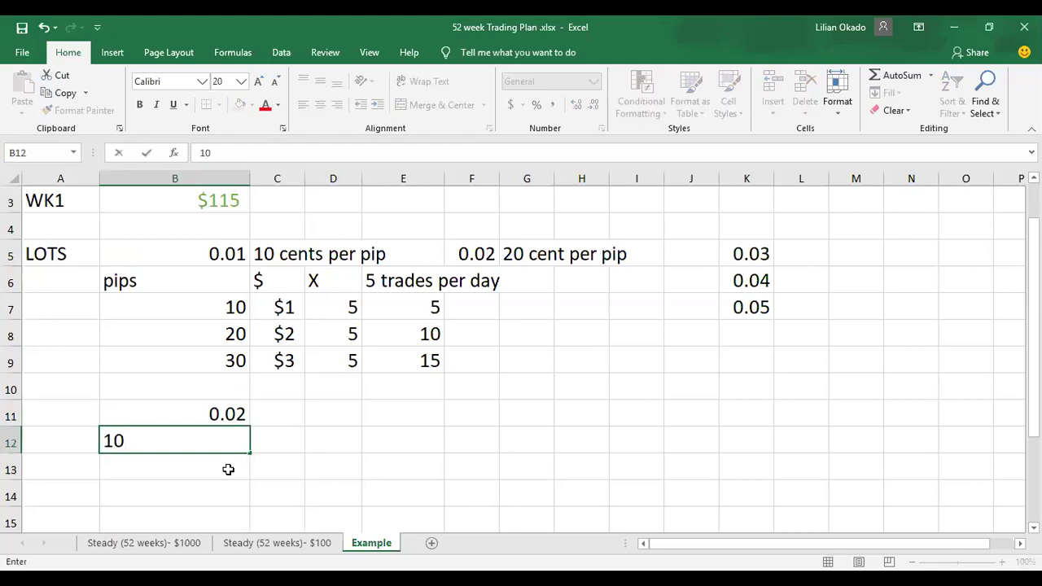
{"action": "left_click", "coordinate": [228, 471]}
{"action": "type", "text": "20"}
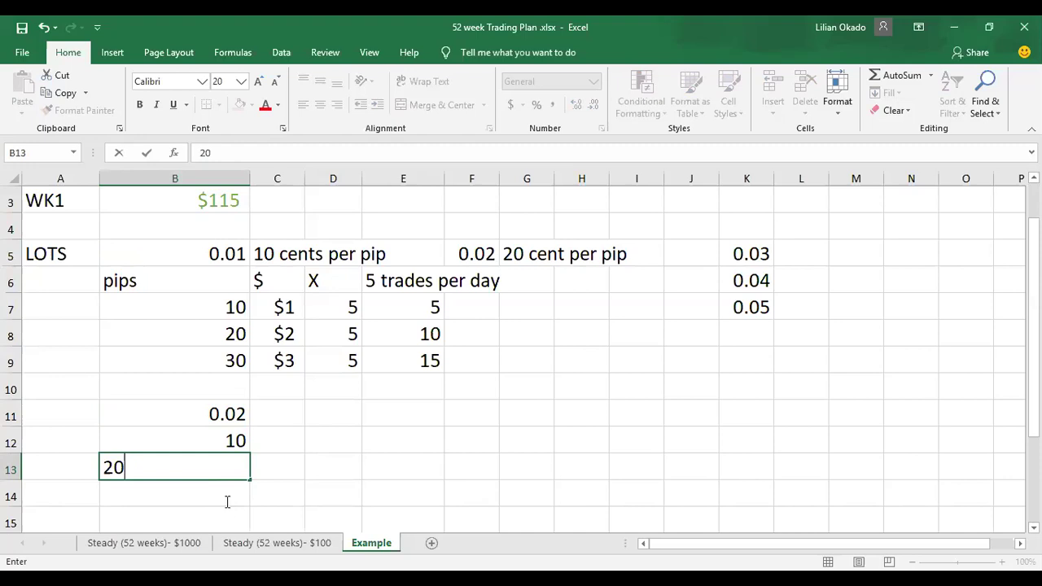
{"action": "key", "text": "Return"}
{"action": "type", "text": "30"}
- Enter the dollar values $2, $4 and $6 in C12, C13 and C14 beside the 0.02-lot pip values
{"action": "left_click", "coordinate": [276, 440]}
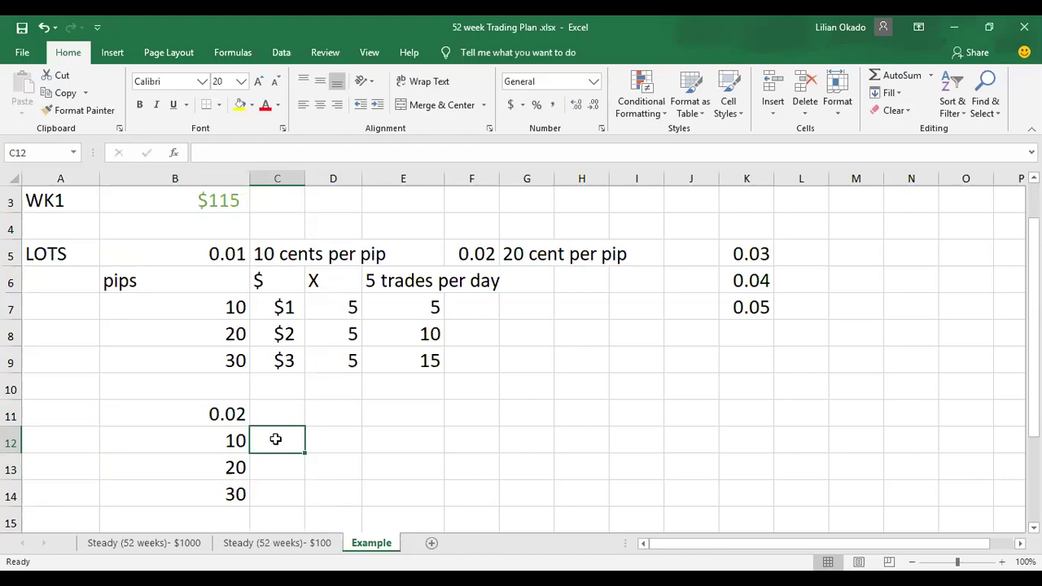
{"action": "type", "text": "$2"}
{"action": "left_click", "coordinate": [279, 472]}
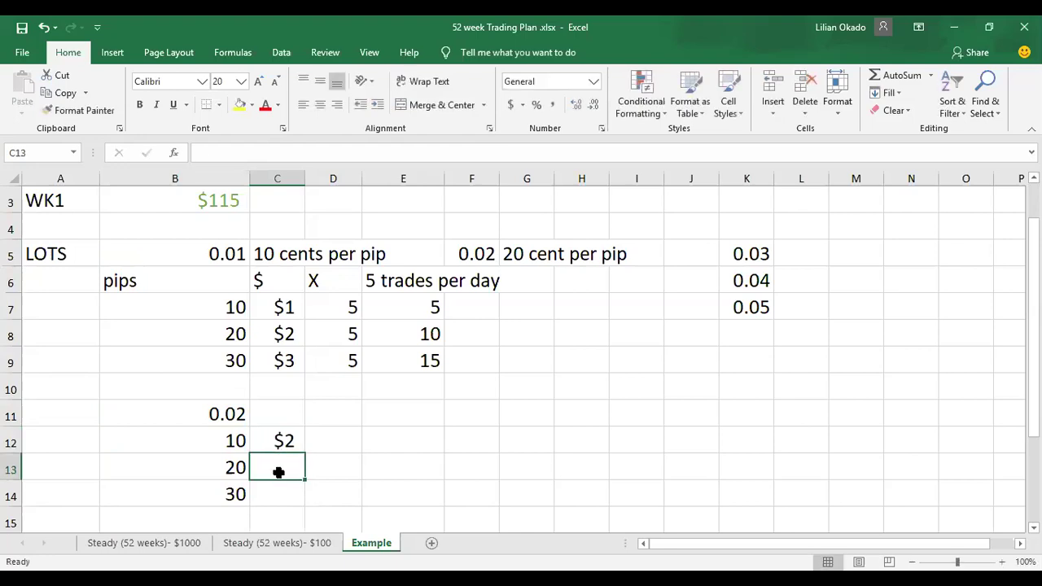
{"action": "type", "text": "$"}
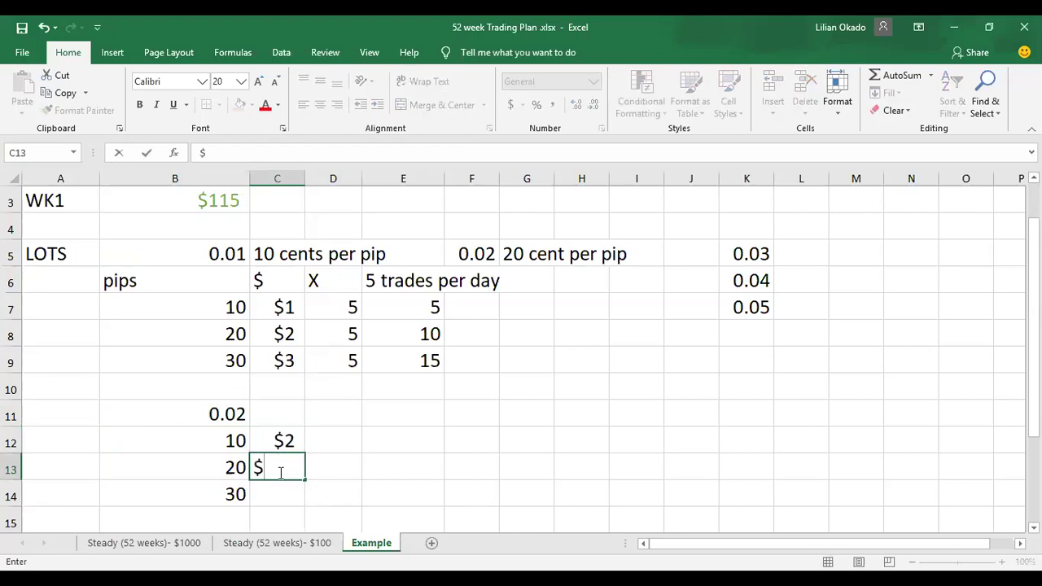
{"action": "type", "text": "4"}
{"action": "left_click", "coordinate": [284, 496]}
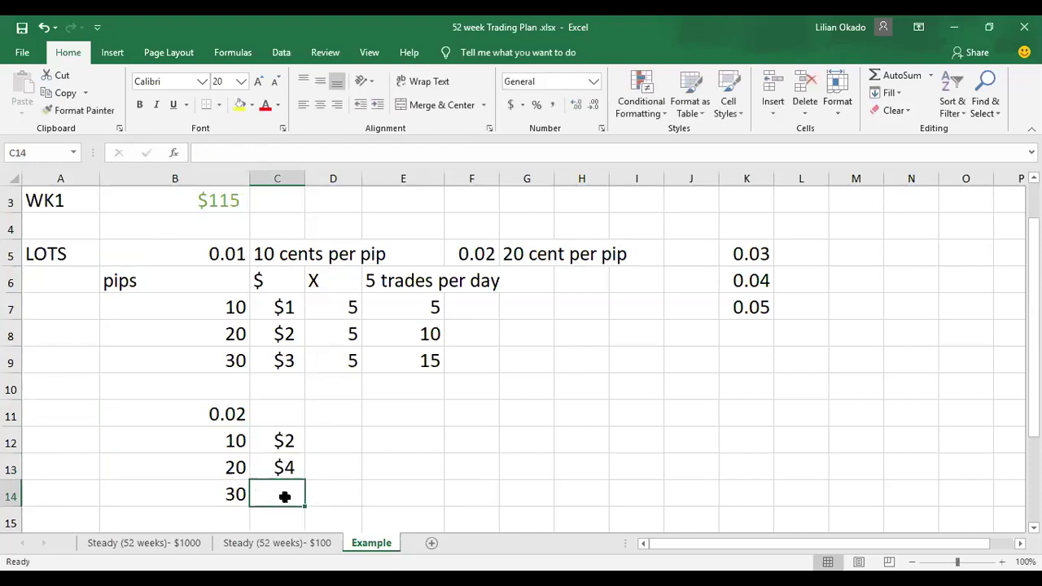
{"action": "type", "text": "4"}
{"action": "key", "text": "BackSpace"}
{"action": "type", "text": "$6"}
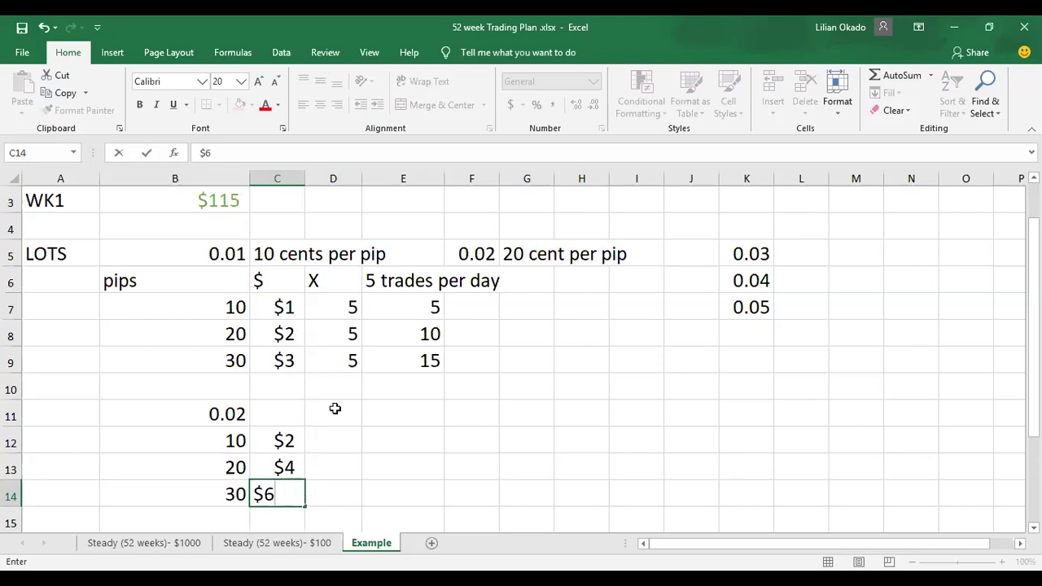
- Enter 5 as the multiplier in D12, D13 and D14 of the 0.02-lot block
{"action": "left_click", "coordinate": [338, 439]}
{"action": "type", "text": "5"}
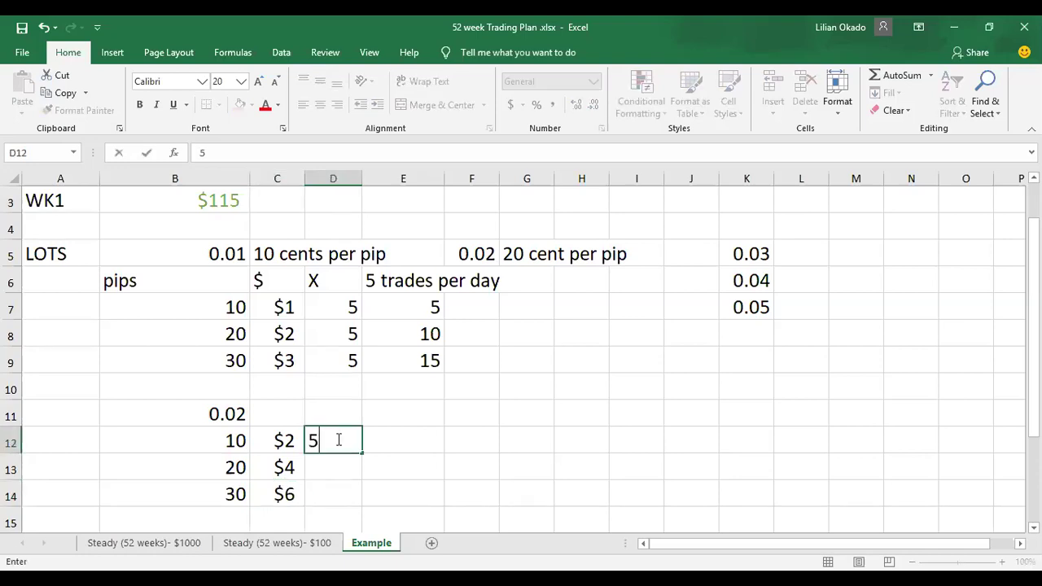
{"action": "left_click", "coordinate": [339, 465]}
{"action": "type", "text": "6"}
{"action": "key", "text": "BackSpace"}
{"action": "type", "text": "5"}
{"action": "left_click", "coordinate": [342, 498]}
{"action": "type", "text": "5"}
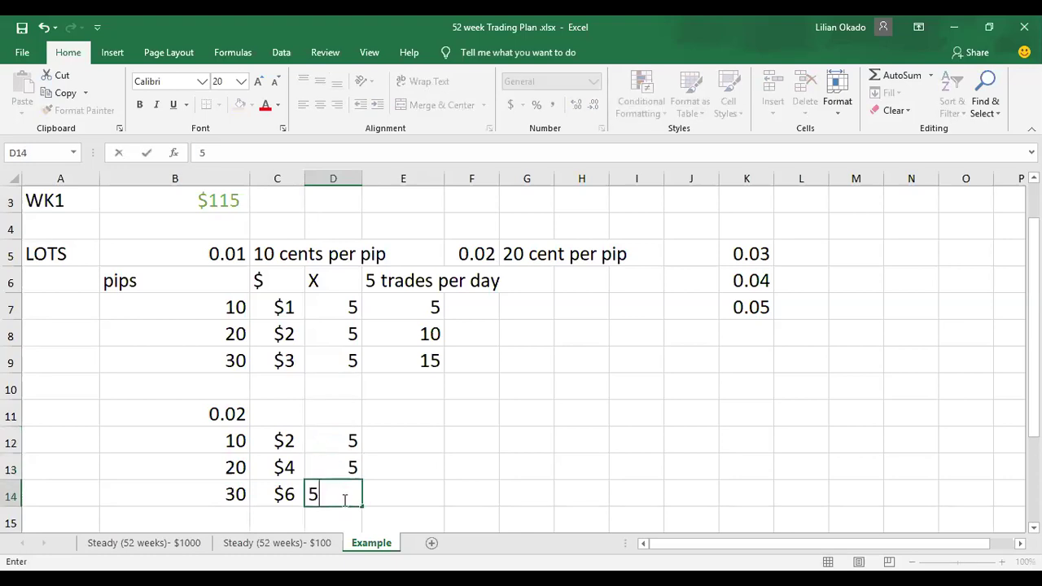
- Enter the daily profit results 10, 20 and 30 in E12, E13 and E14 for the 0.02 lot size
{"action": "left_click", "coordinate": [436, 475]}
{"action": "left_click", "coordinate": [414, 432]}
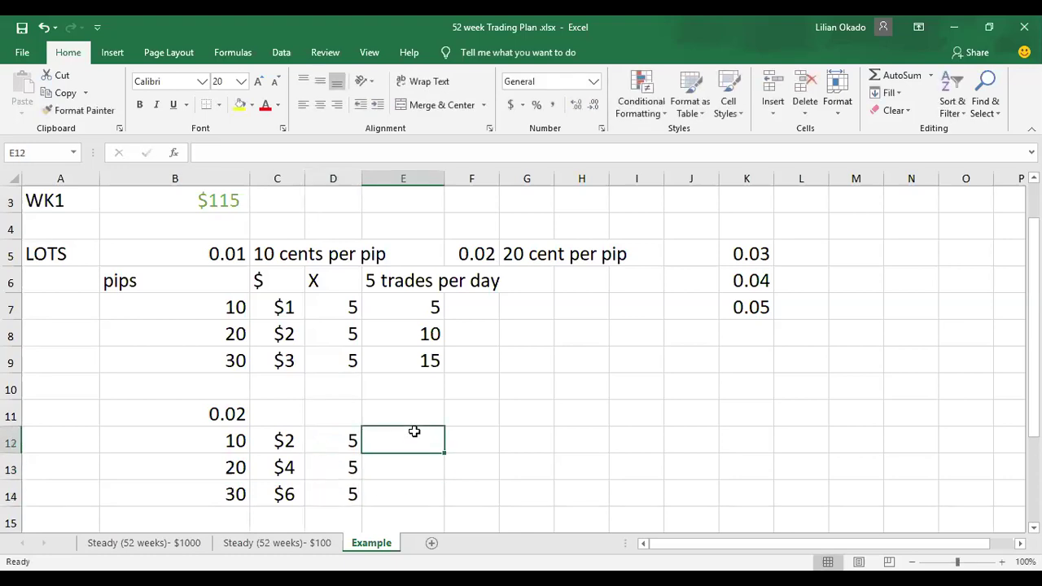
{"action": "type", "text": "10"}
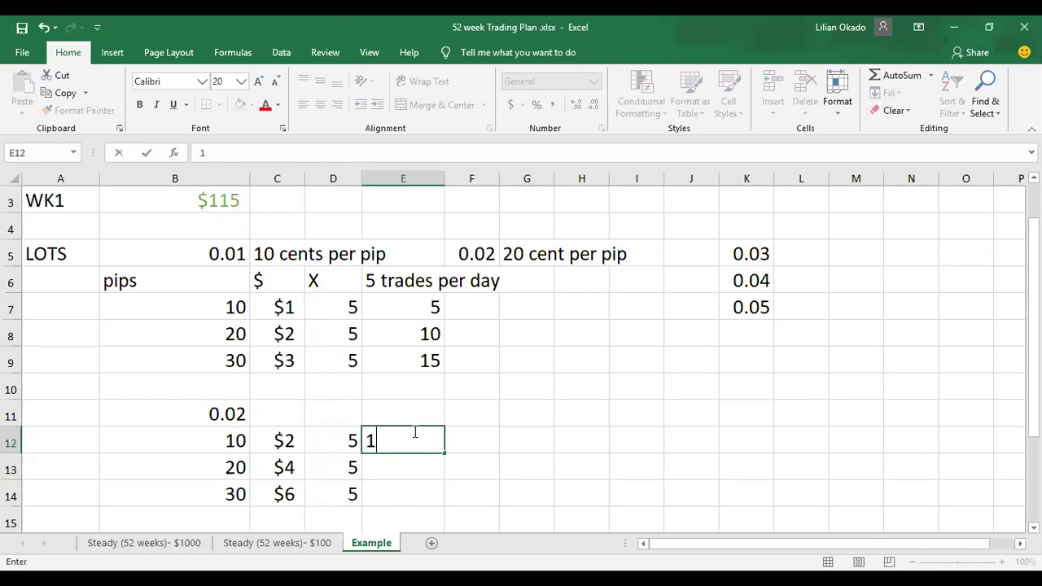
{"action": "left_click", "coordinate": [415, 468]}
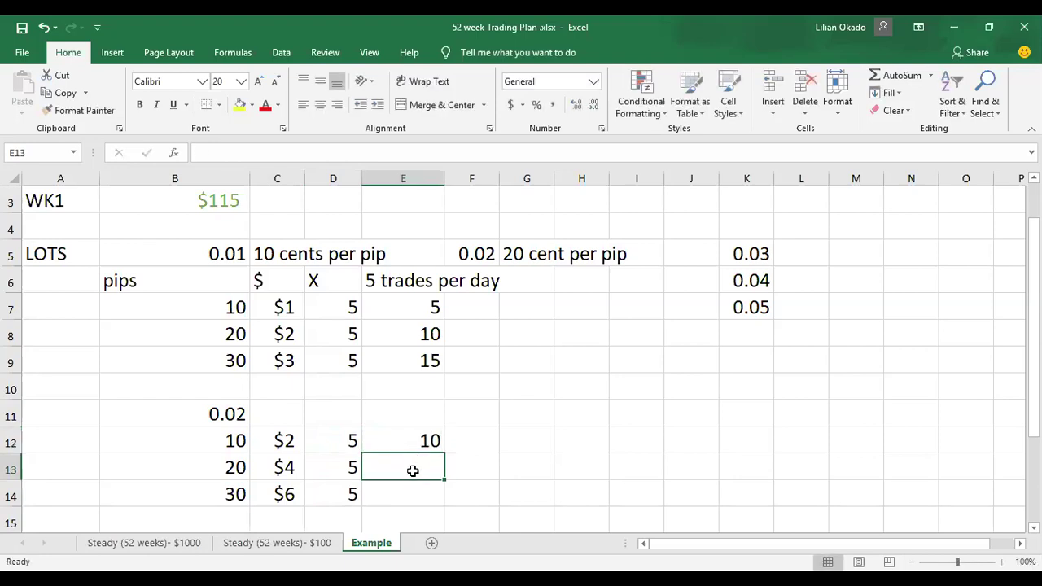
{"action": "type", "text": "20"}
{"action": "left_click", "coordinate": [423, 509]}
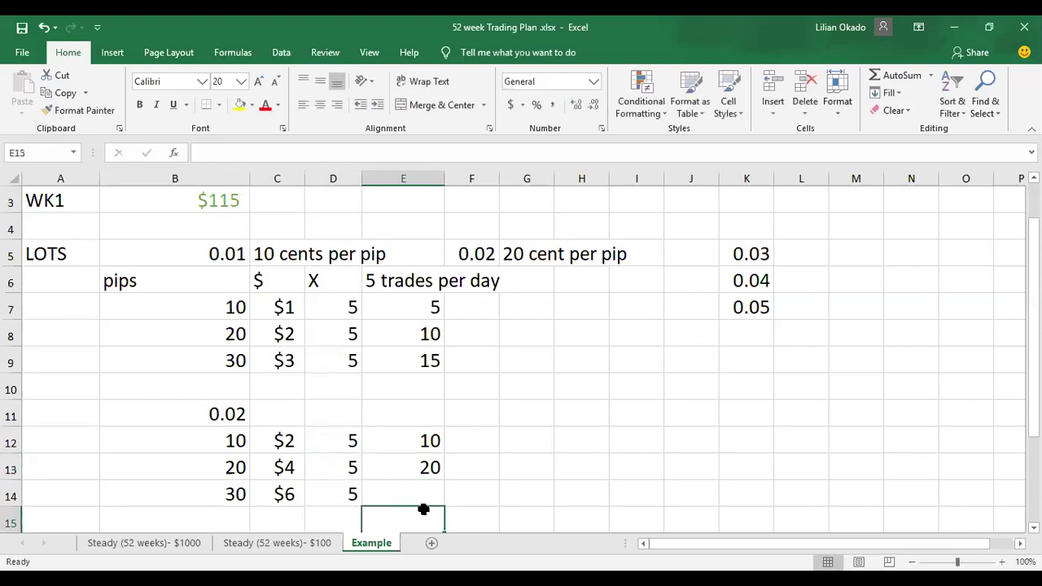
{"action": "type", "text": "3"}
{"action": "left_click", "coordinate": [414, 496]}
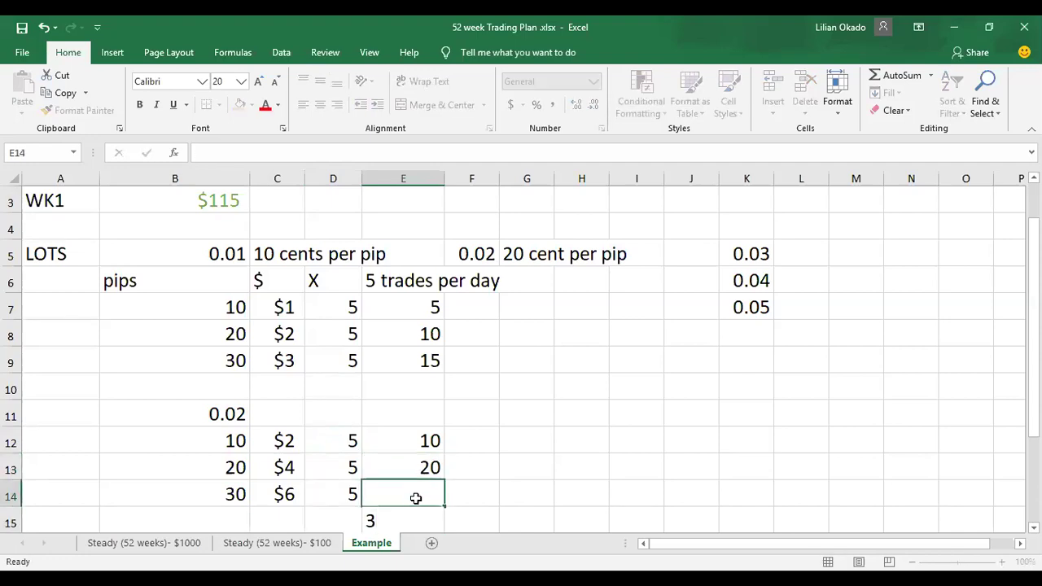
{"action": "type", "text": "30"}
{"action": "key", "text": "Return"}
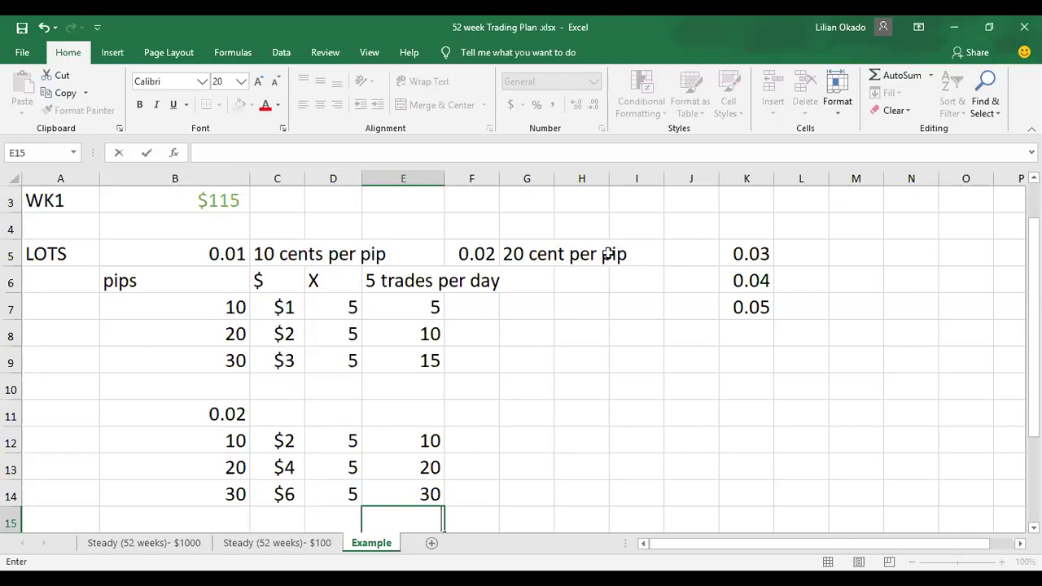
- Add the heading "3 days in the week" in H6
{"action": "left_click", "coordinate": [569, 279]}
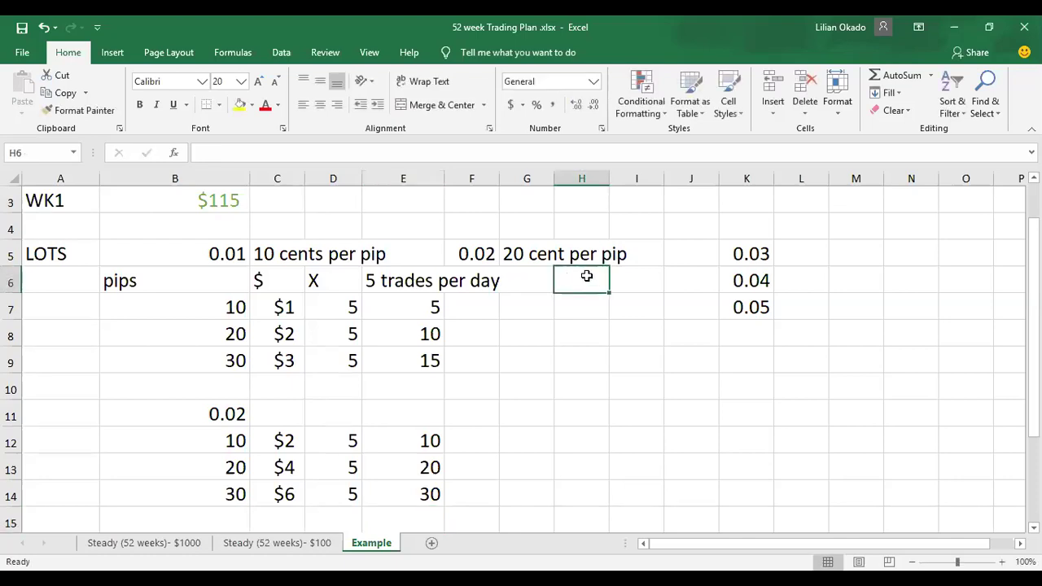
{"action": "type", "text": "3 d"}
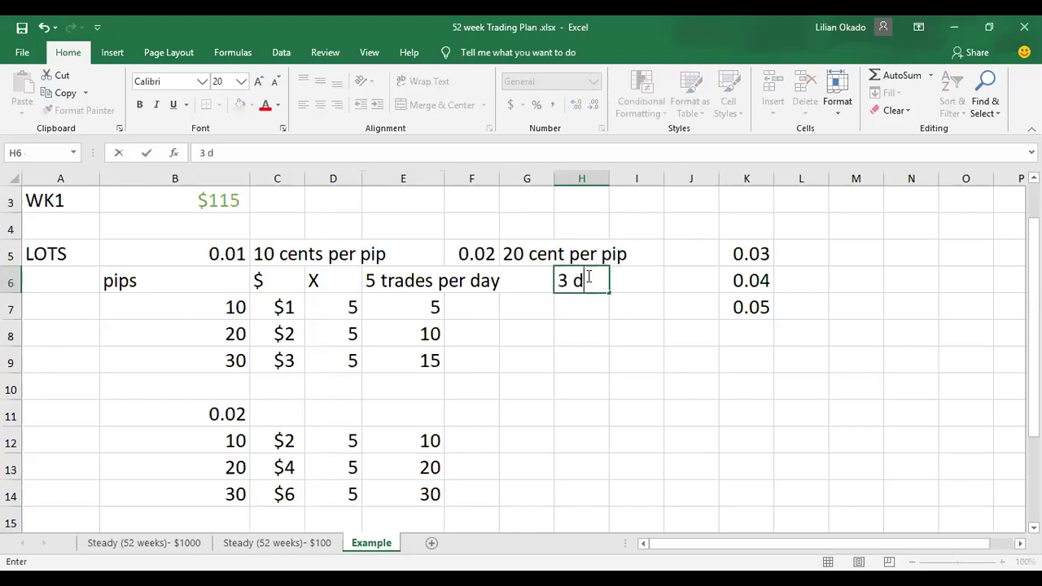
{"action": "type", "text": "ays in the week"}
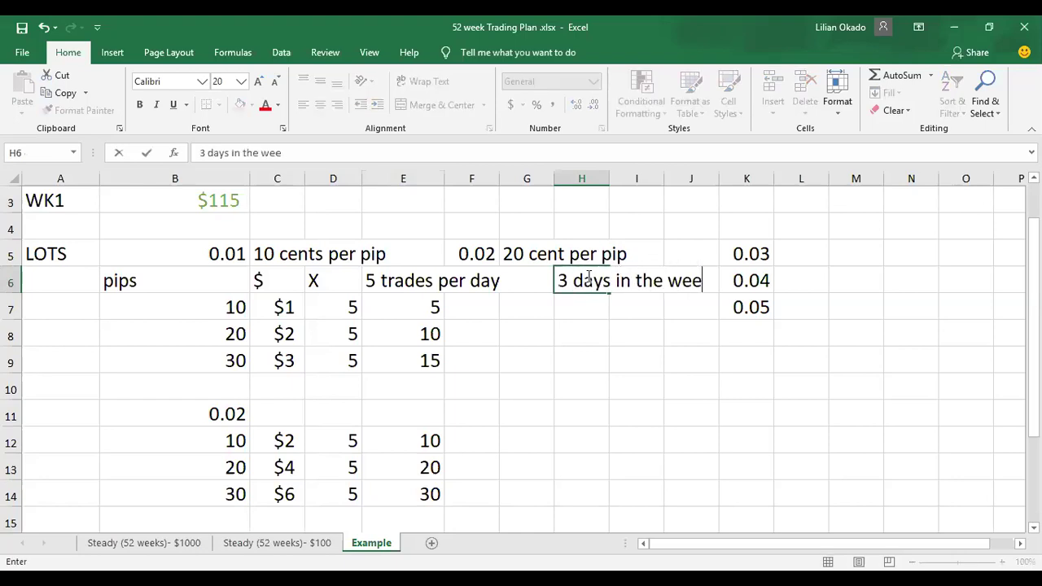
{"action": "left_click", "coordinate": [700, 330]}
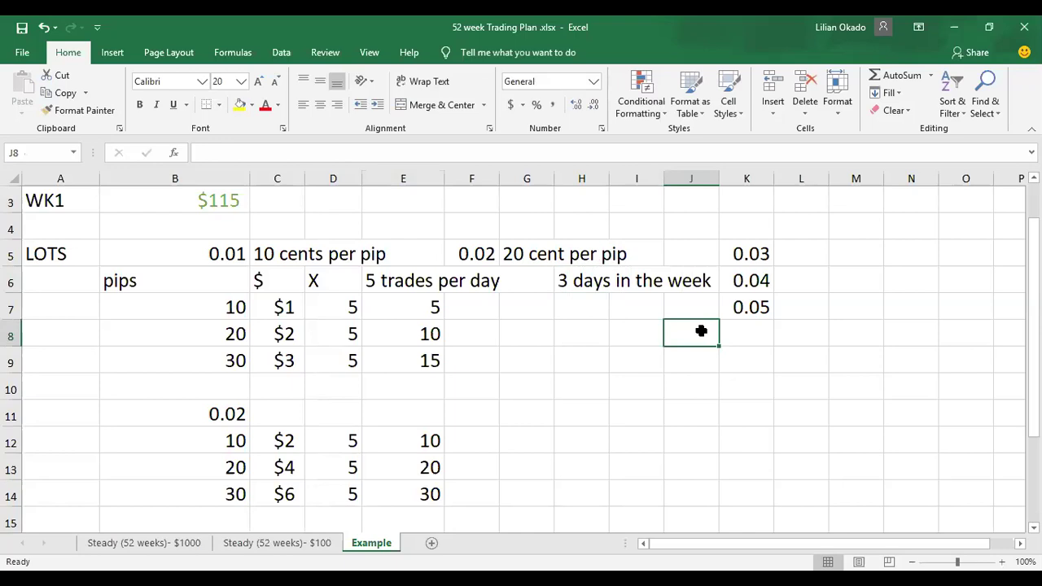
- Enter the three-day profit results 15, 30 and 45 in H7, H8 and H9
{"action": "left_click", "coordinate": [570, 310]}
{"action": "left_click", "coordinate": [521, 311]}
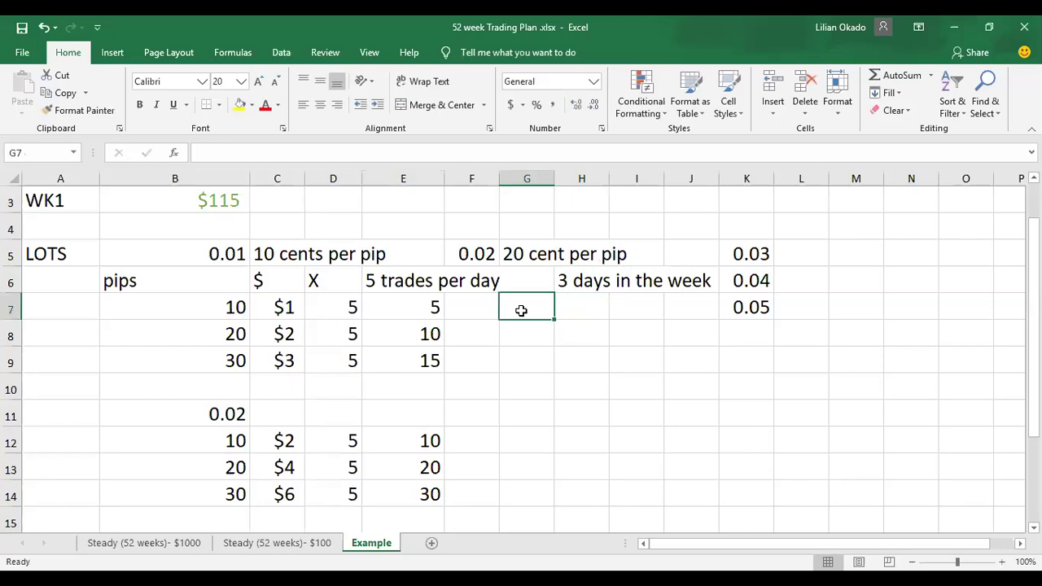
{"action": "left_click", "coordinate": [596, 312]}
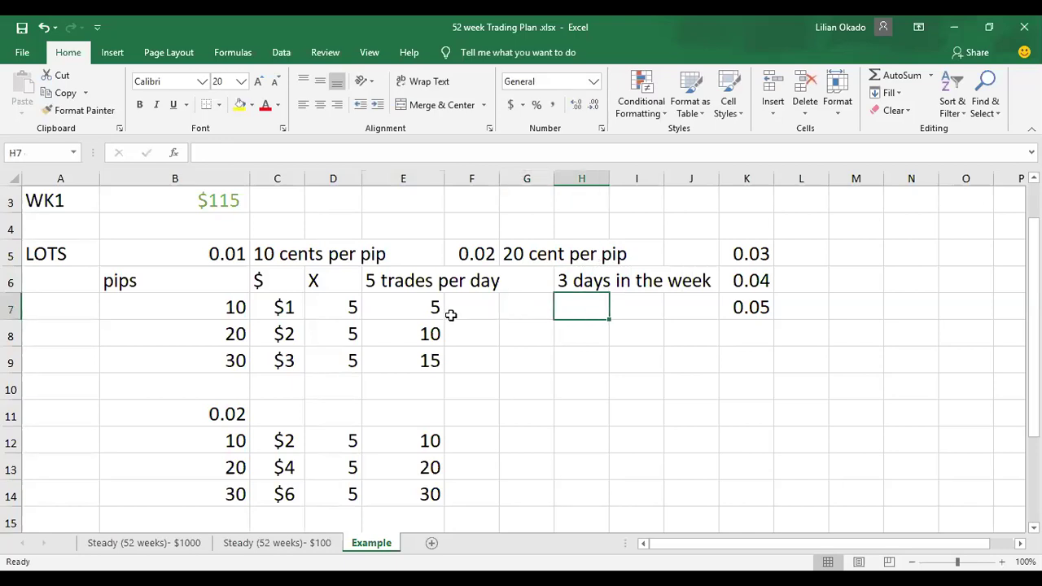
{"action": "type", "text": "15"}
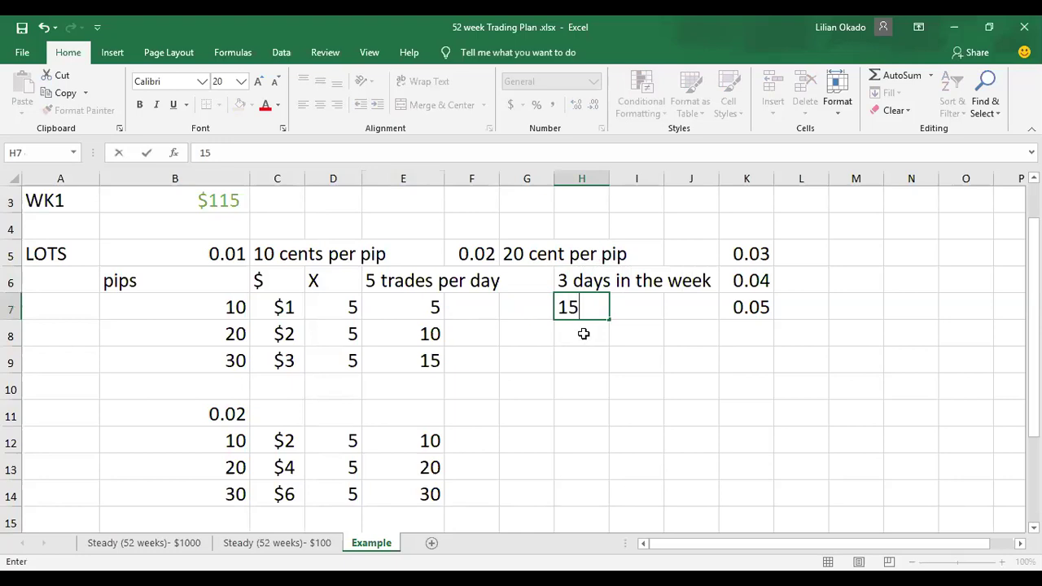
{"action": "key", "text": "Return"}
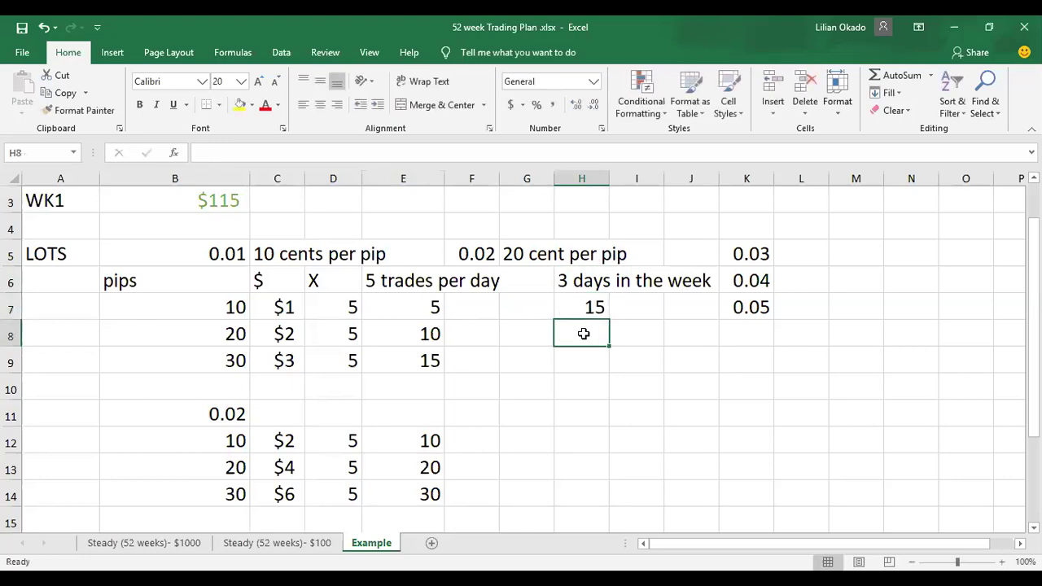
{"action": "type", "text": "30"}
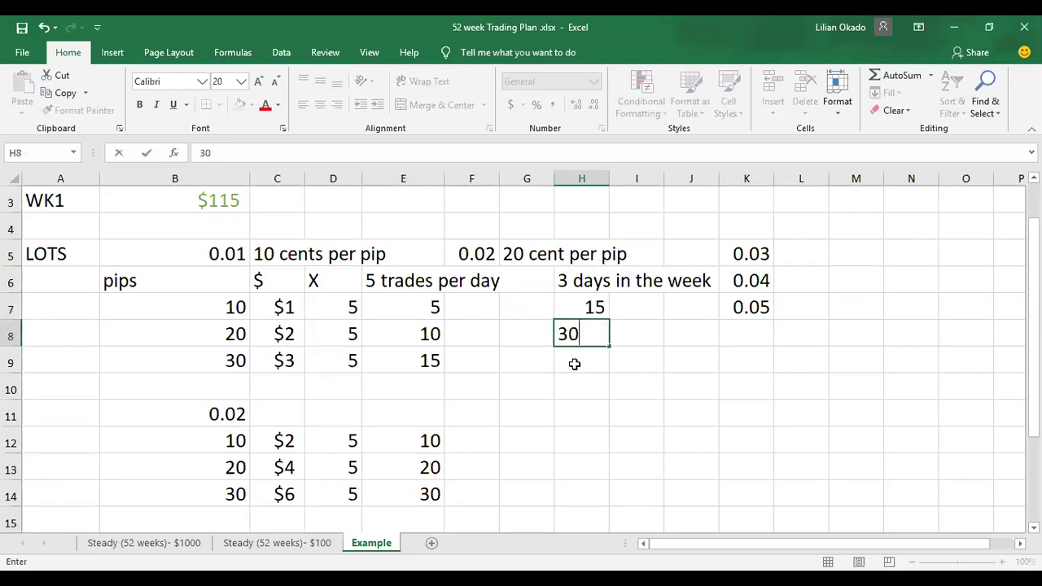
{"action": "key", "text": "Return"}
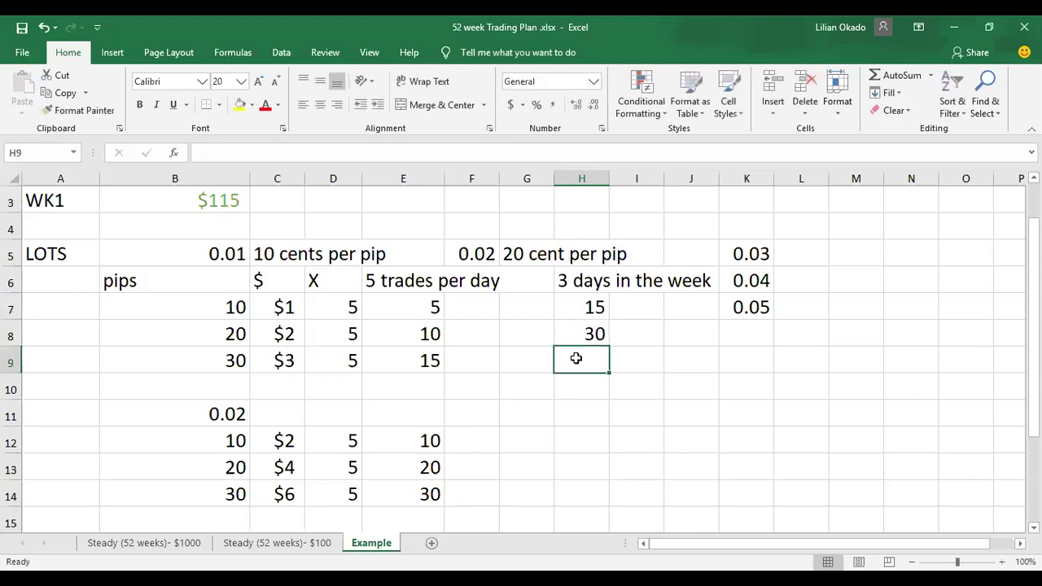
{"action": "type", "text": "45"}
{"action": "left_click", "coordinate": [605, 389]}
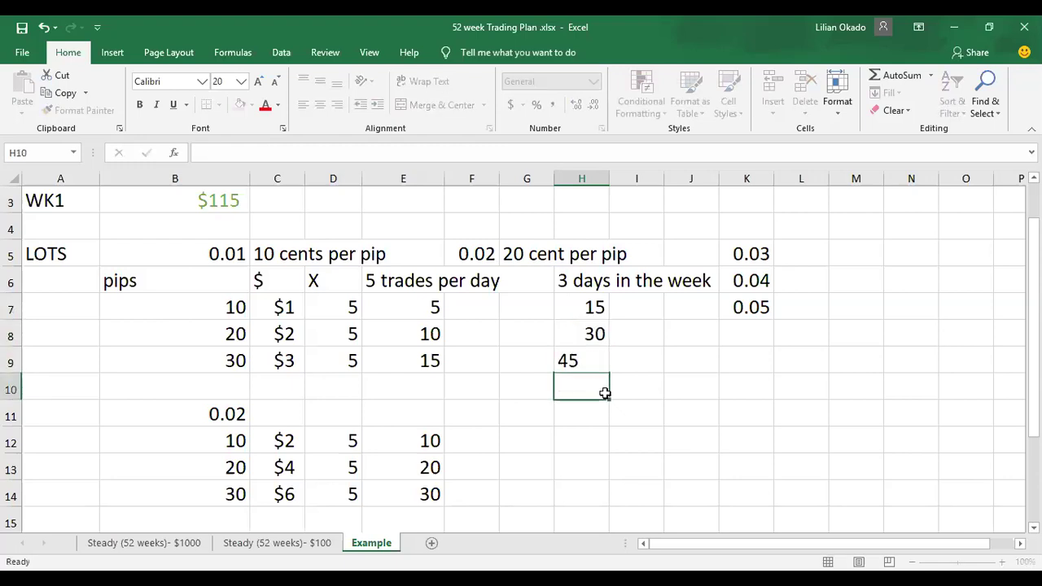
- Add a dollar sign in front of the three-day profits in H7, H8 and H9
{"action": "double_click", "coordinate": [585, 309]}
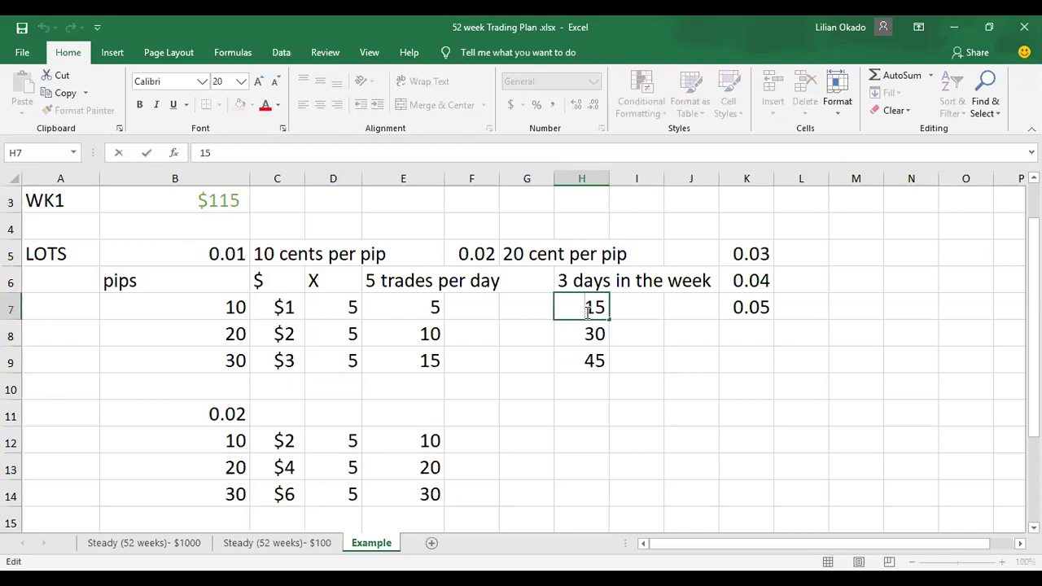
{"action": "type", "text": "$"}
{"action": "left_click", "coordinate": [586, 333]}
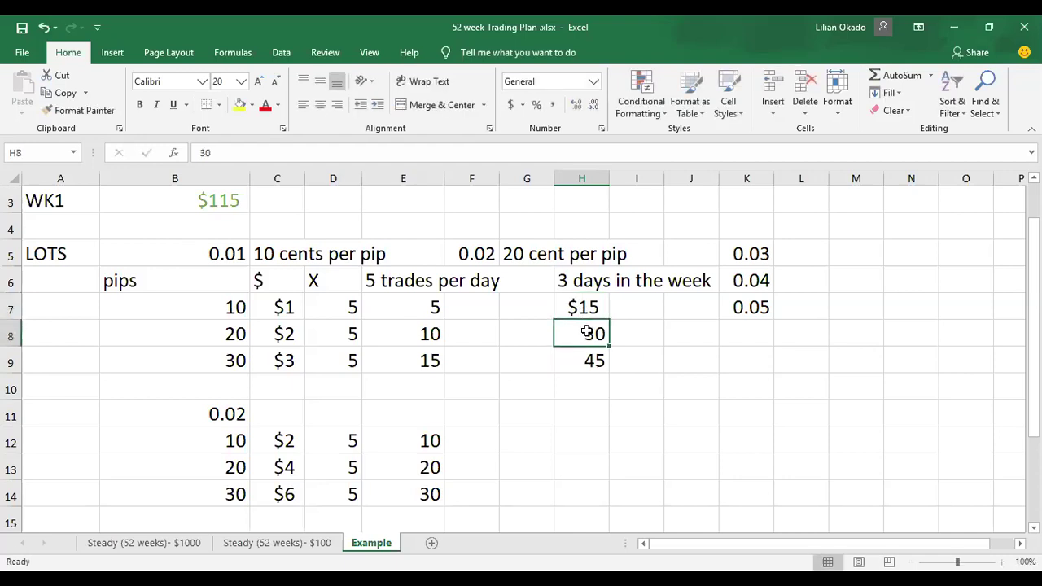
{"action": "double_click", "coordinate": [587, 334]}
{"action": "type", "text": "$"}
{"action": "left_click", "coordinate": [586, 358]}
{"action": "double_click", "coordinate": [588, 359]}
{"action": "type", "text": "$"}
- Color the 20-pip rows B8:H8 and B13:H13 and the "3 days in the week" heading in row 6 red
{"action": "scroll", "coordinate": [602, 443], "scroll_direction": "down", "scroll_amount": 1}
{"action": "scroll", "coordinate": [602, 443], "scroll_direction": "down", "scroll_amount": 1}
{"action": "scroll", "coordinate": [602, 443], "scroll_direction": "up", "scroll_amount": 1}
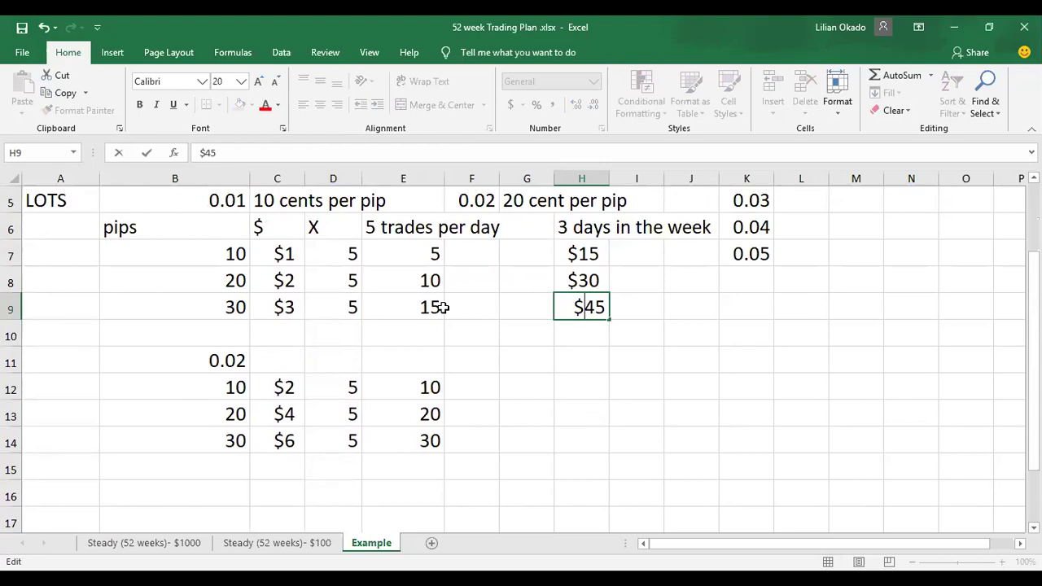
{"action": "left_click_drag", "start_coordinate": [190, 281], "coordinate": [594, 285]}
{"action": "left_click", "coordinate": [263, 106]}
{"action": "left_click", "coordinate": [522, 410]}
{"action": "left_click_drag", "start_coordinate": [232, 416], "coordinate": [586, 407]}
{"action": "left_click", "coordinate": [265, 107]}
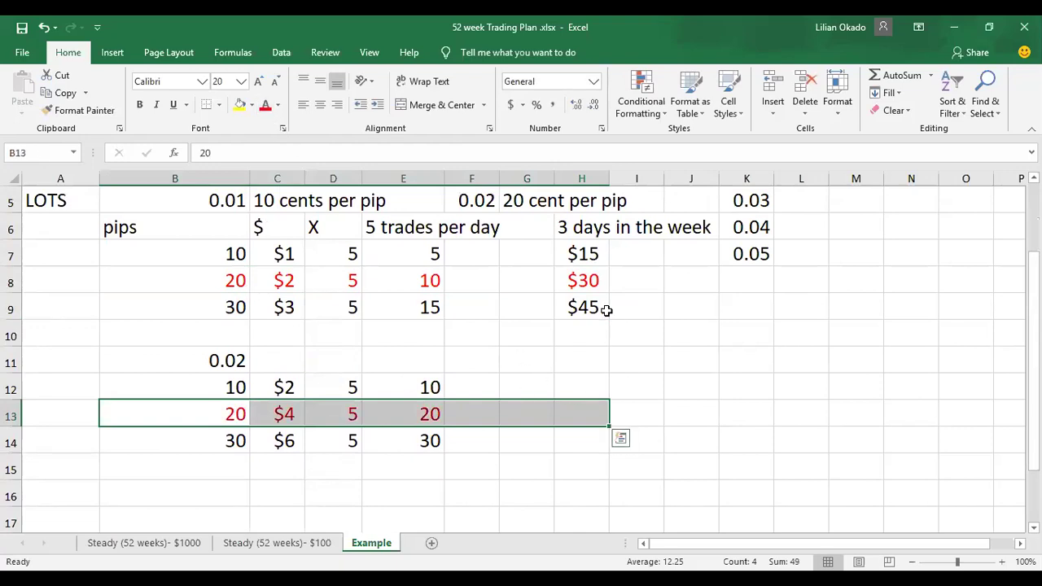
{"action": "left_click_drag", "start_coordinate": [558, 229], "coordinate": [684, 228]}
{"action": "left_click", "coordinate": [264, 107]}
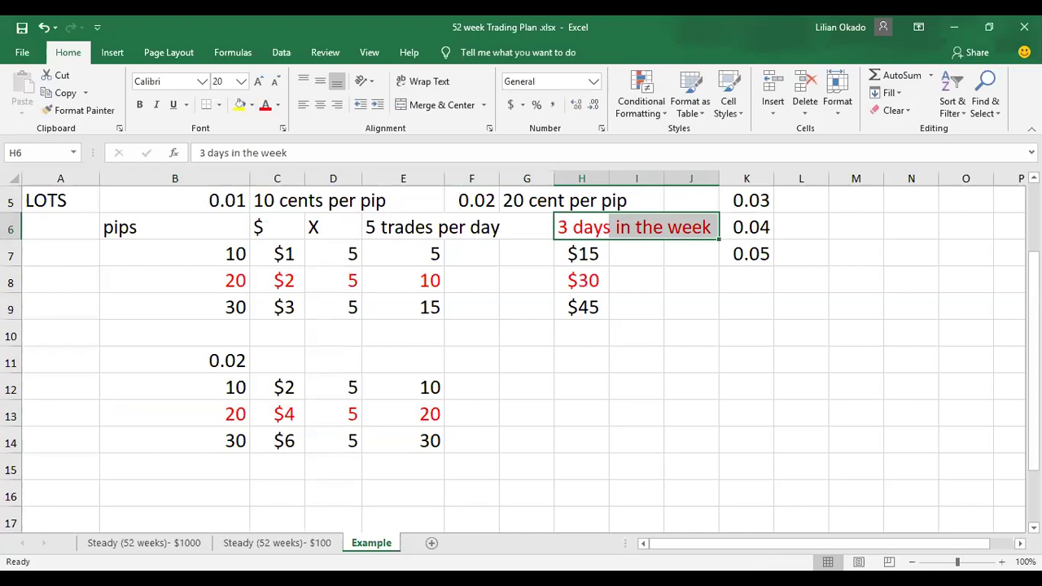
- Switch to the Steady (52 weeks)- $100 sheet and select the beginning balance amount in B2
{"action": "left_click", "coordinate": [277, 543]}
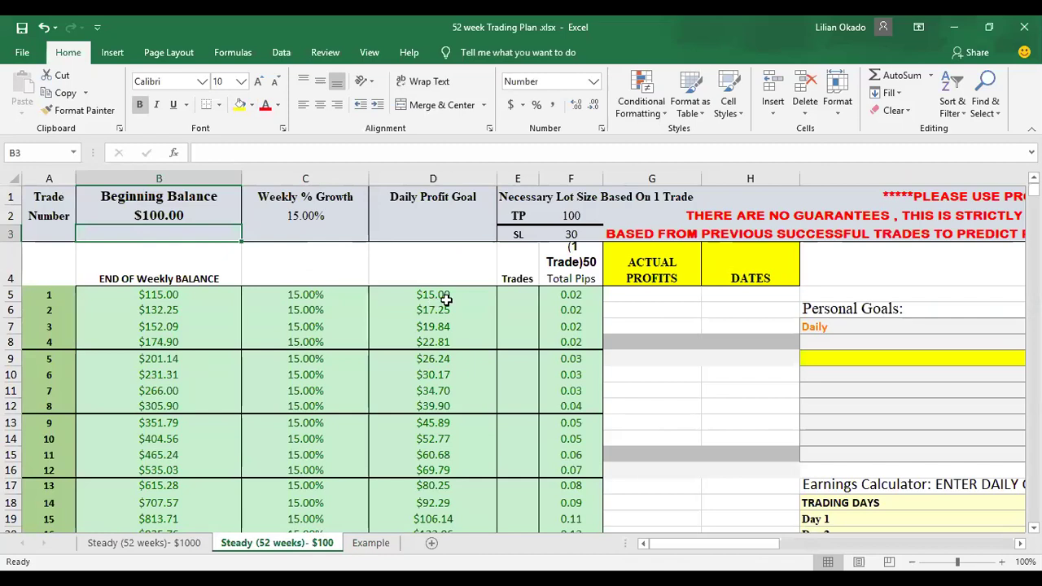
{"action": "left_click", "coordinate": [193, 216]}
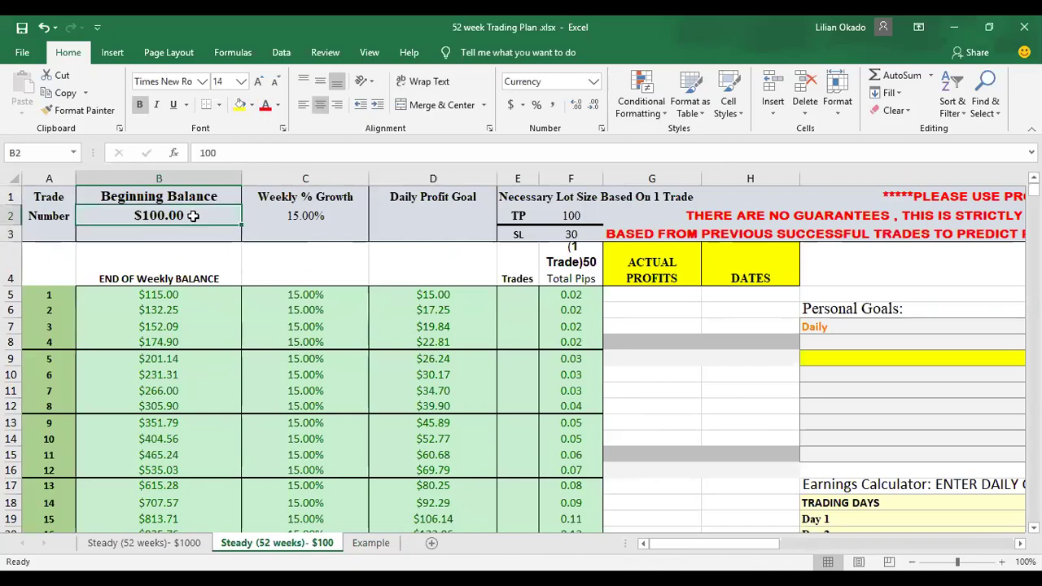
- Set the beginning balance in B2 of the Steady (52 weeks)- $100 sheet to 130
{"action": "type", "text": "130"}
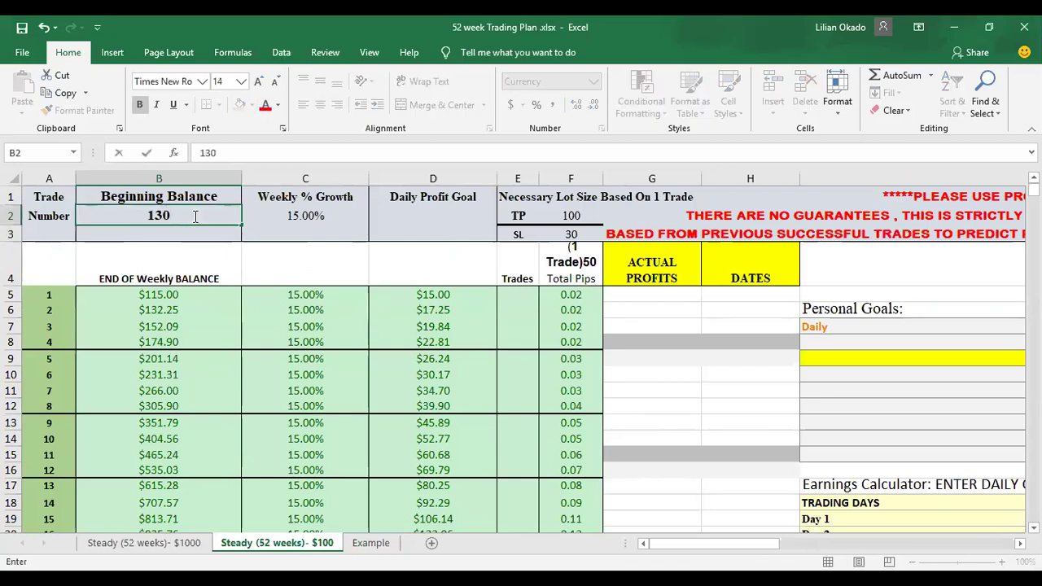
{"action": "left_click", "coordinate": [258, 267]}
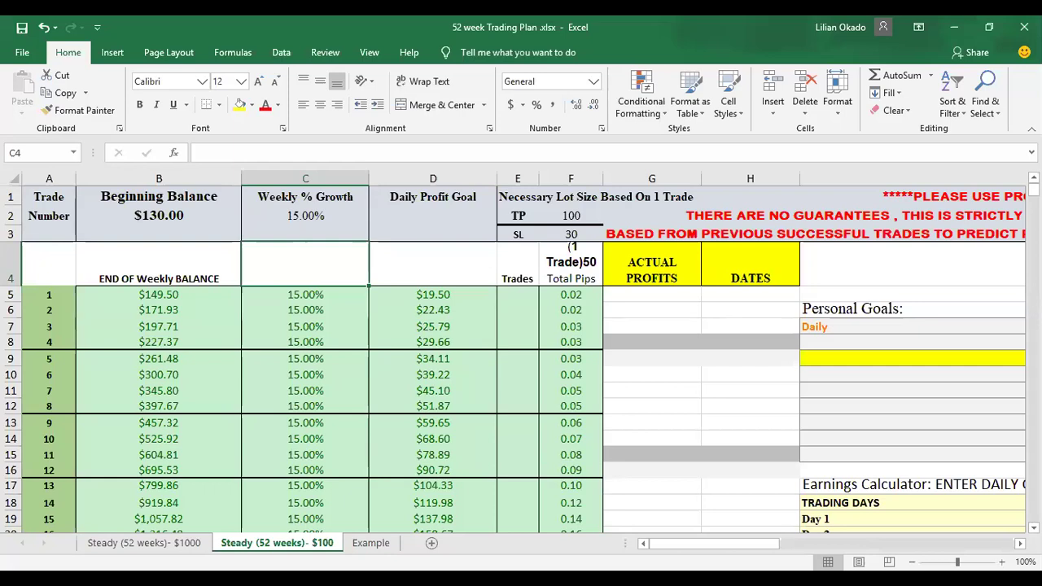
- On the Example sheet, enter the 0.02-lot three-day profits $30, $60 and $90 in H12, H13 and H14
{"action": "key", "text": "ctrl+Page_Down"}
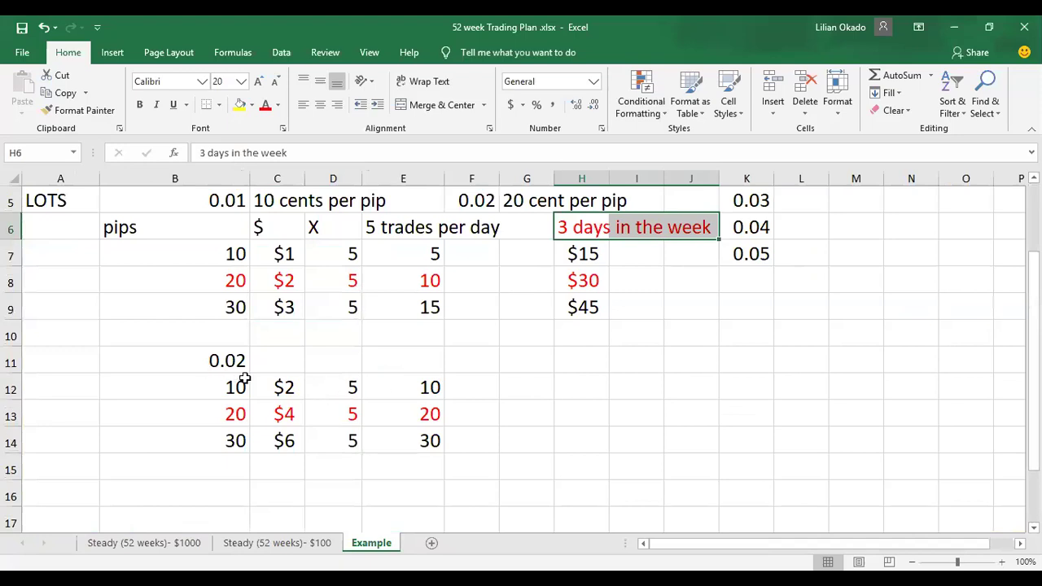
{"action": "left_click", "coordinate": [565, 411]}
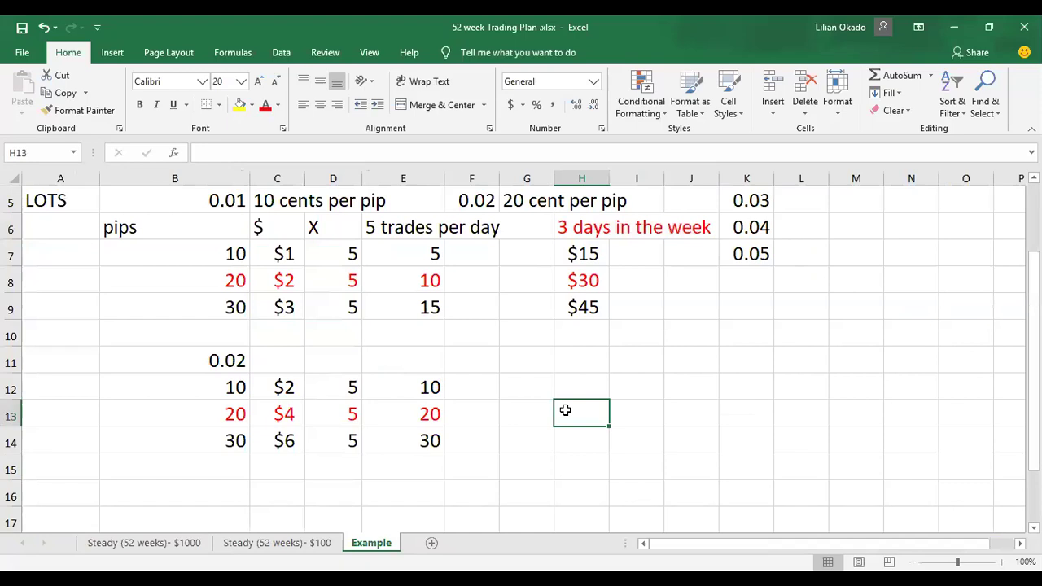
{"action": "left_click", "coordinate": [567, 387]}
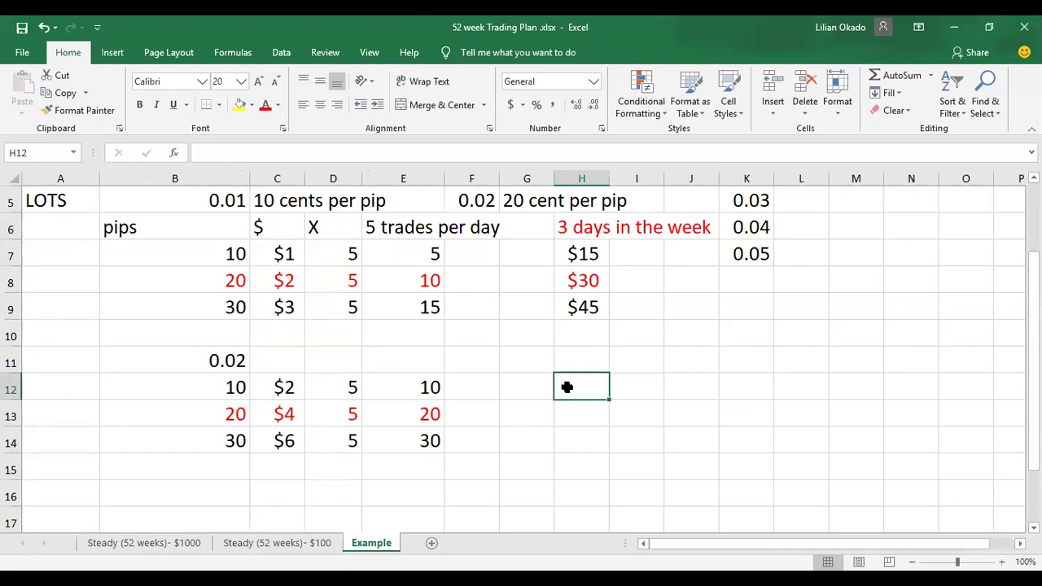
{"action": "type", "text": "$30"}
{"action": "left_click", "coordinate": [577, 414]}
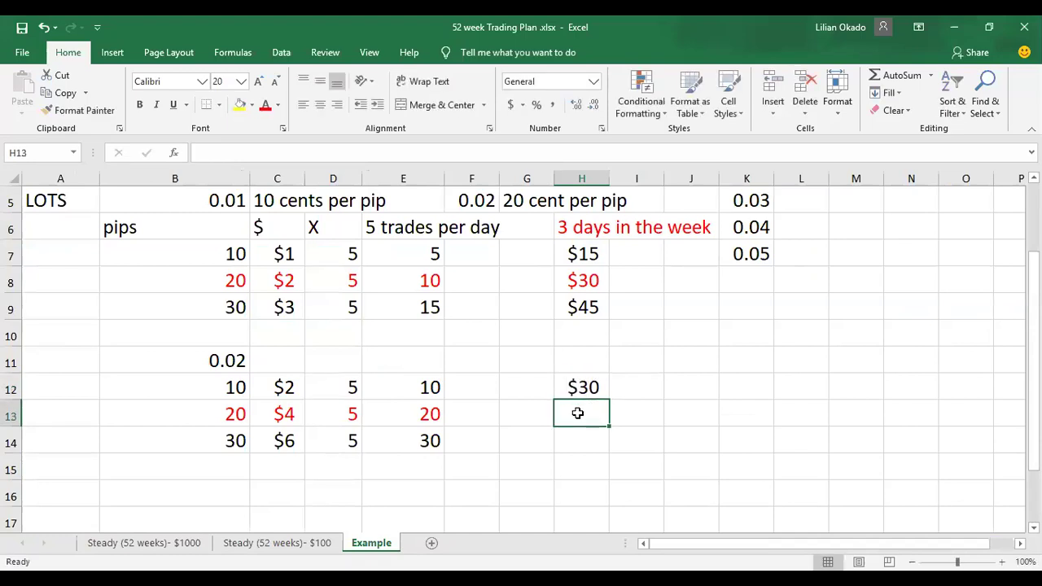
{"action": "type", "text": "$60"}
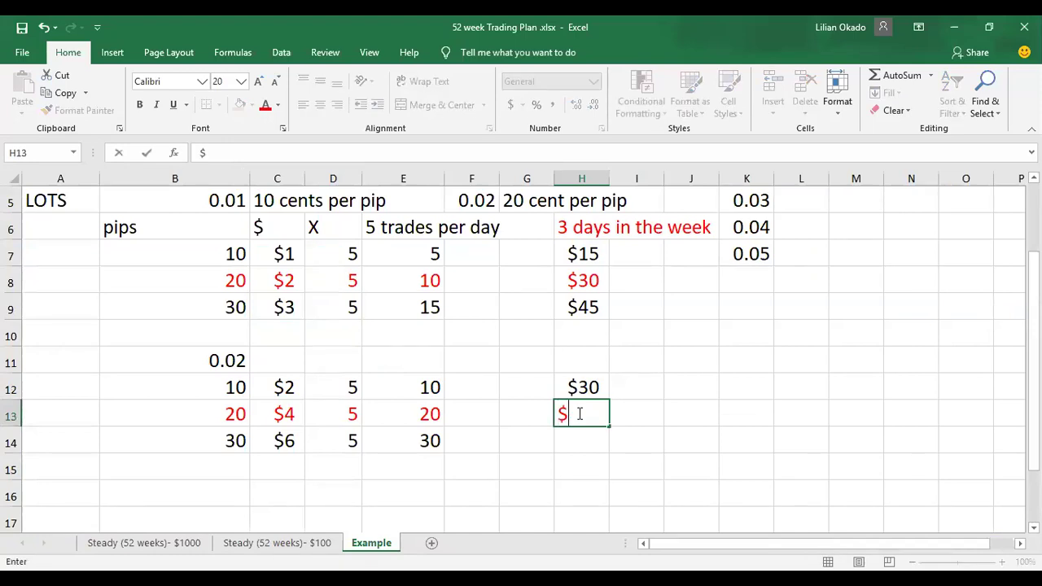
{"action": "left_click", "coordinate": [600, 458]}
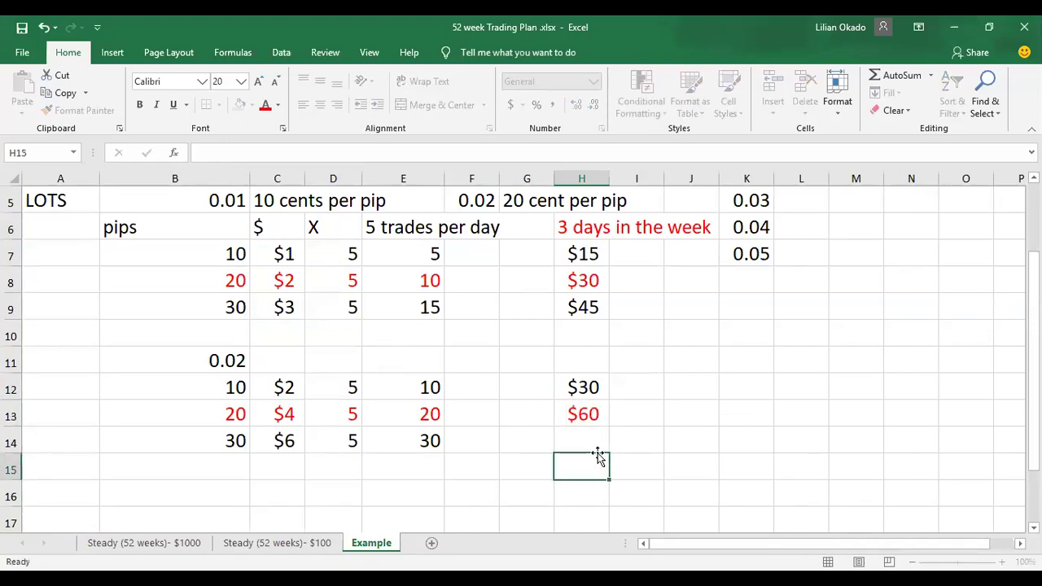
{"action": "left_click", "coordinate": [591, 442]}
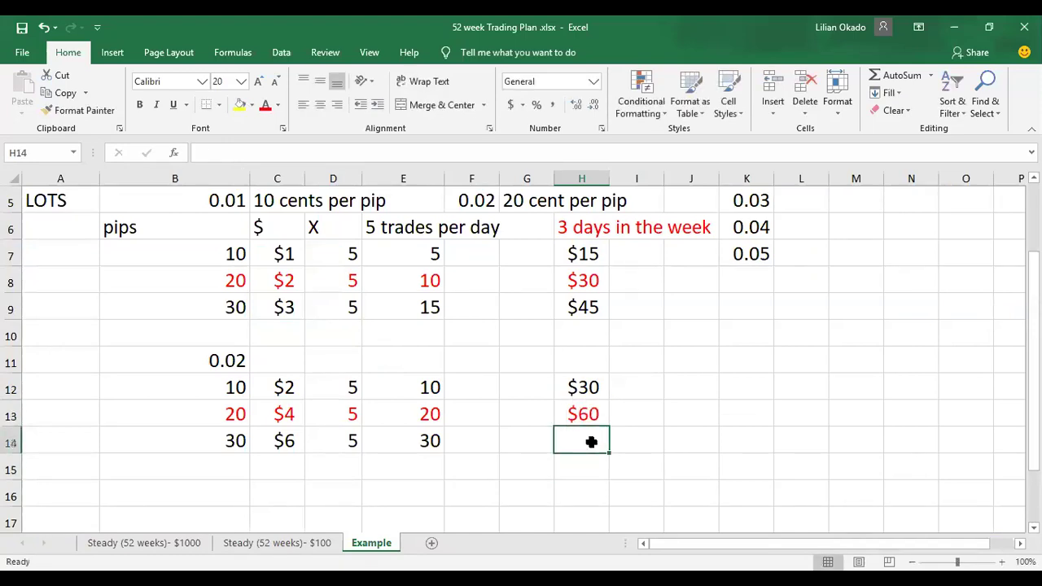
{"action": "type", "text": "$90"}
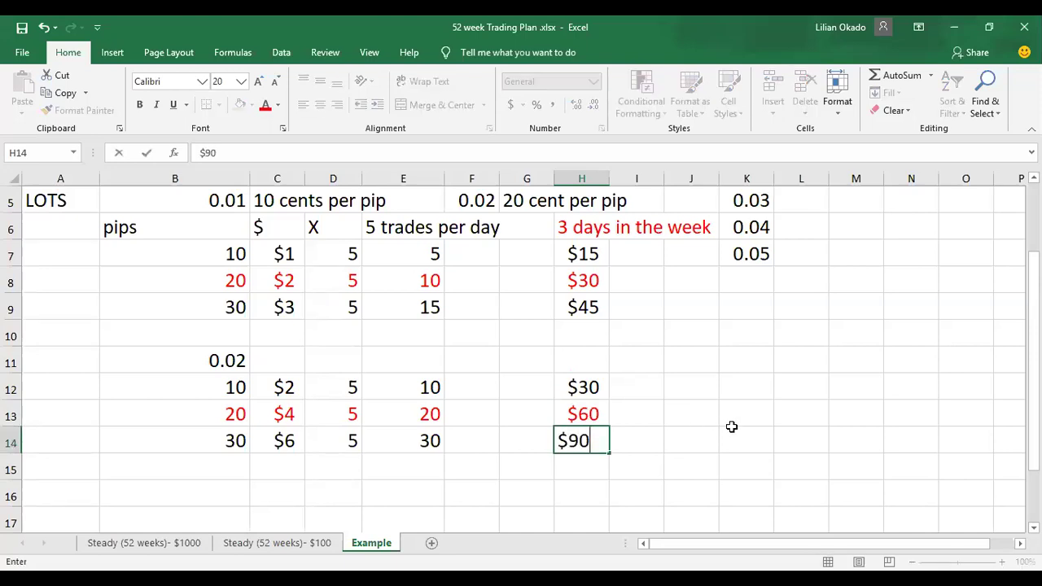
{"action": "left_click", "coordinate": [710, 462]}
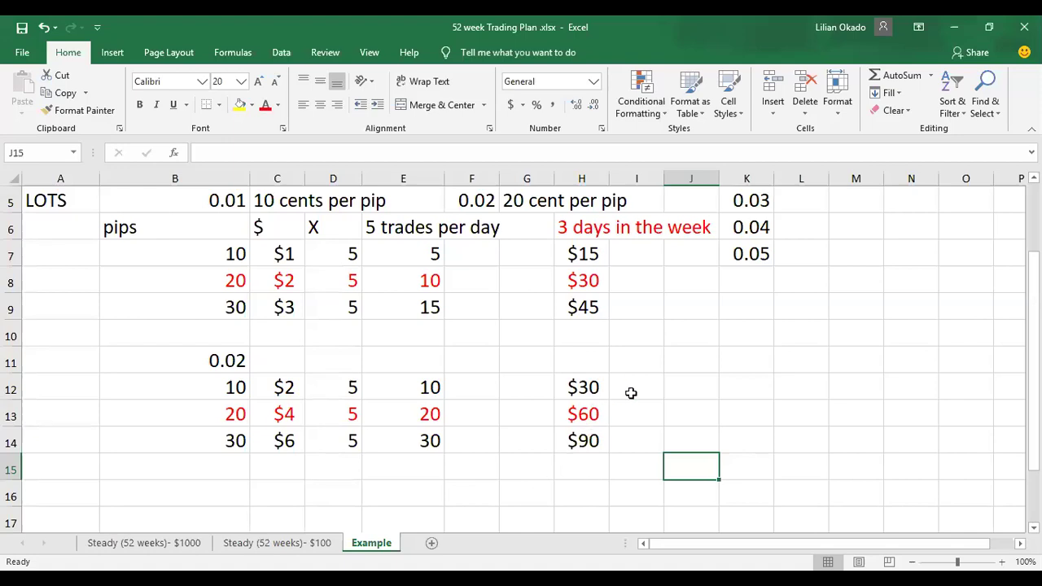
- Enter the 0.01-lot weekly ending balances 115, 130 and 145 in J7, J8 and J9
{"action": "left_click", "coordinate": [682, 259]}
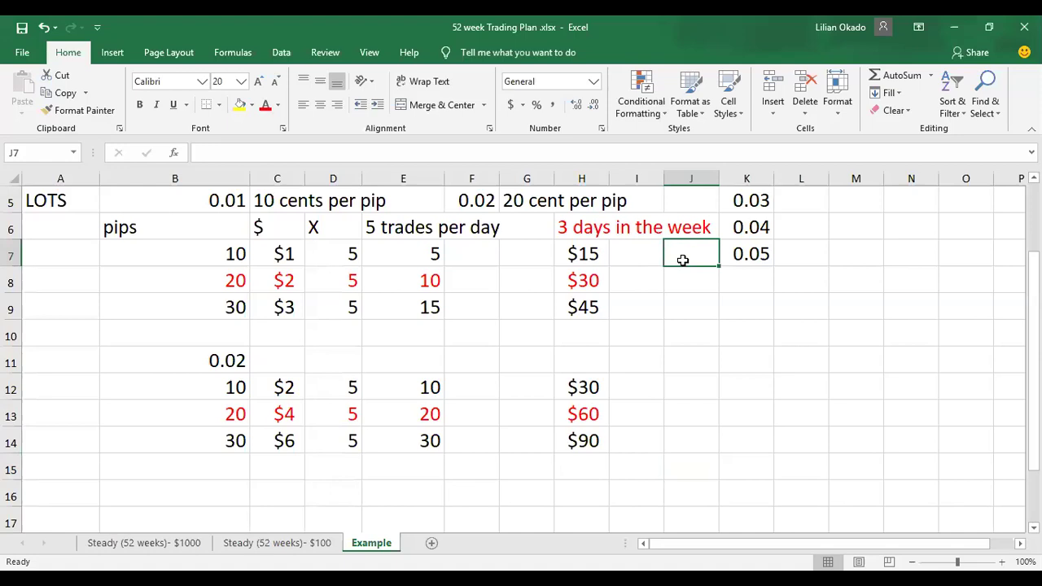
{"action": "type", "text": "11"}
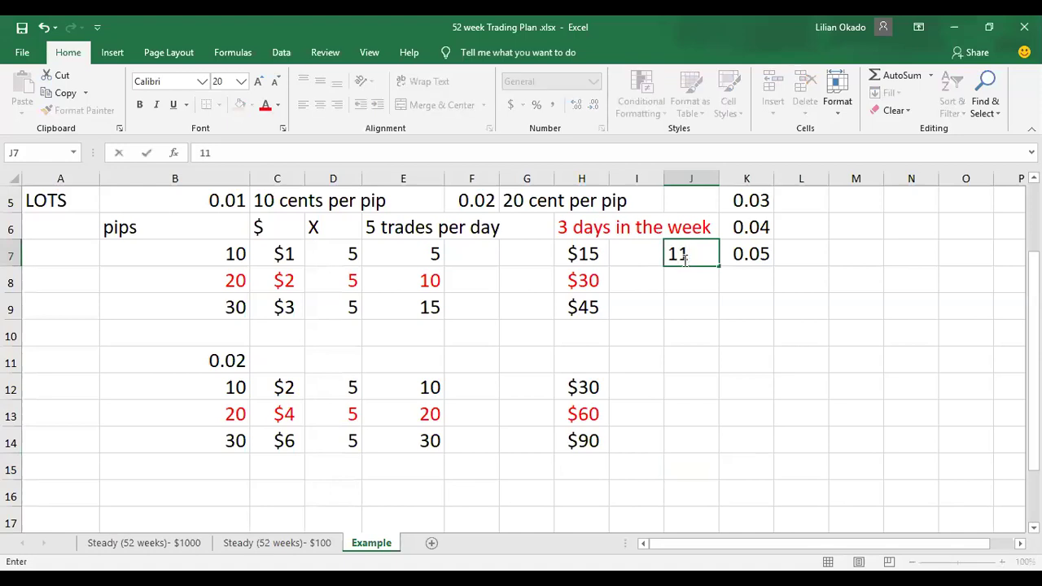
{"action": "type", "text": "5"}
{"action": "left_click", "coordinate": [691, 281]}
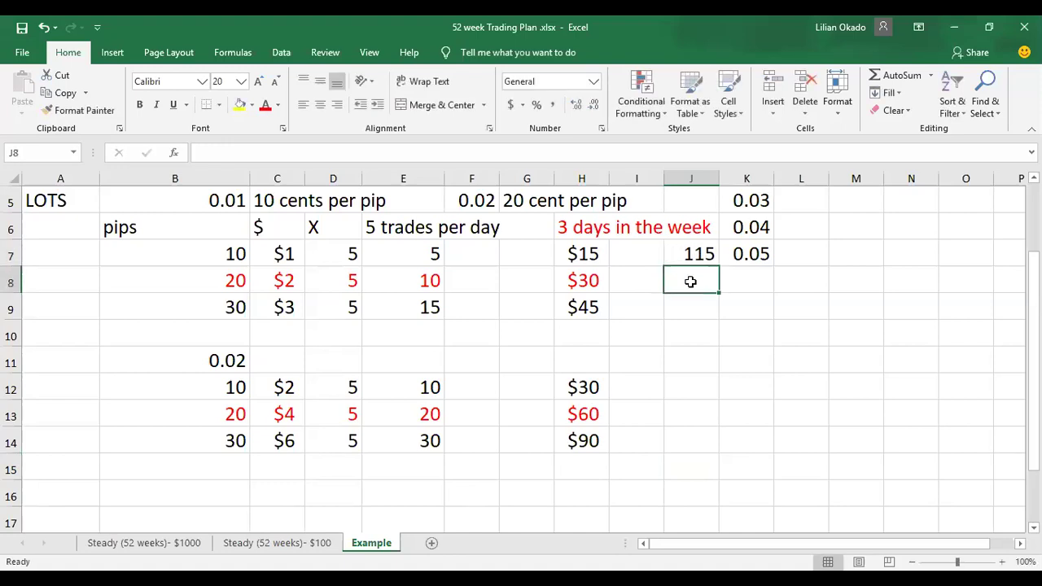
{"action": "type", "text": "130"}
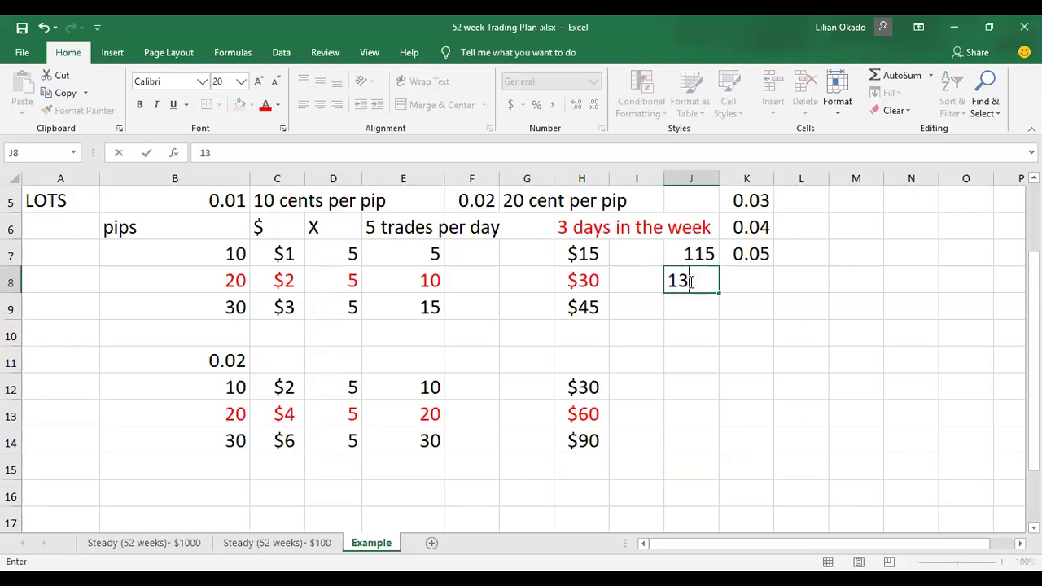
{"action": "left_click", "coordinate": [698, 305]}
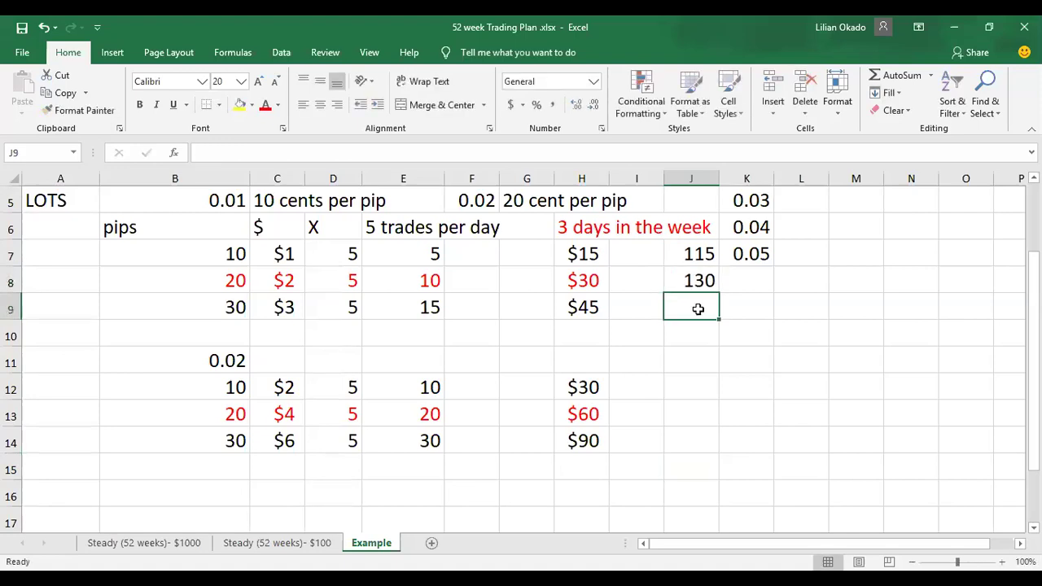
{"action": "type", "text": "145"}
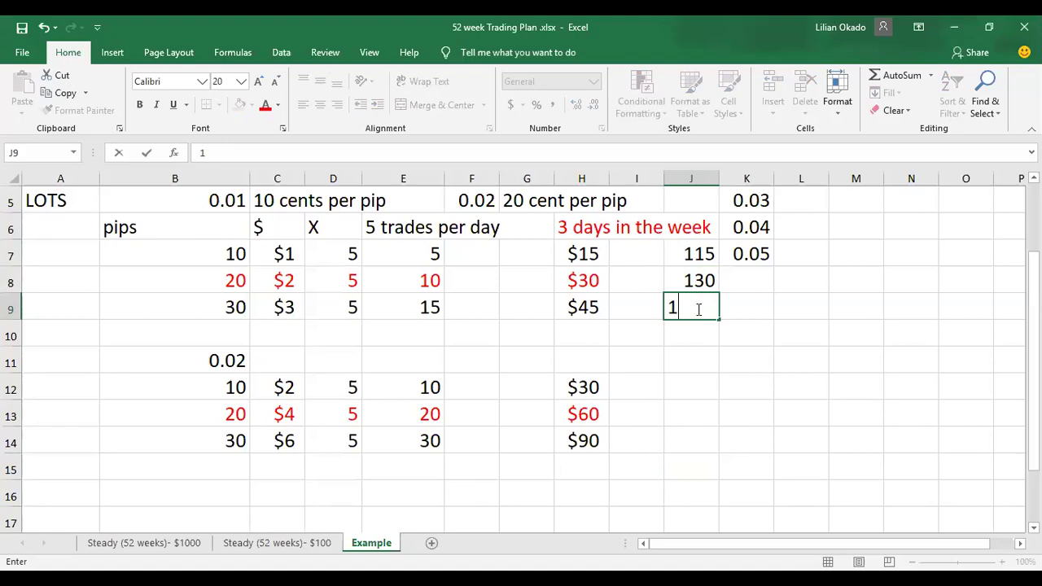
- Enter the 0.02-lot weekly ending balances 130, 160 and 190 in J12, J13 and J14
{"action": "left_click", "coordinate": [695, 386]}
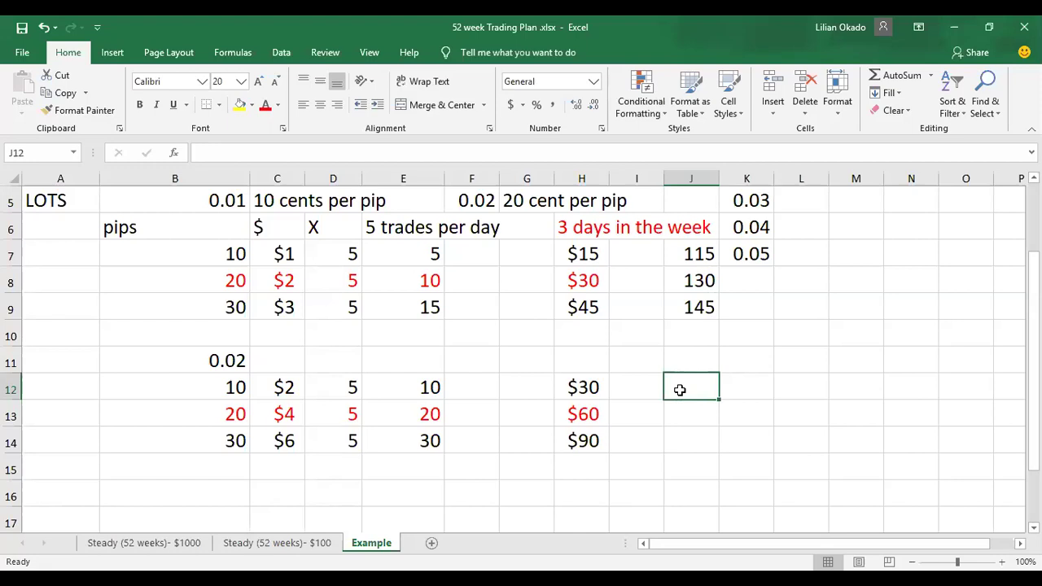
{"action": "type", "text": "130"}
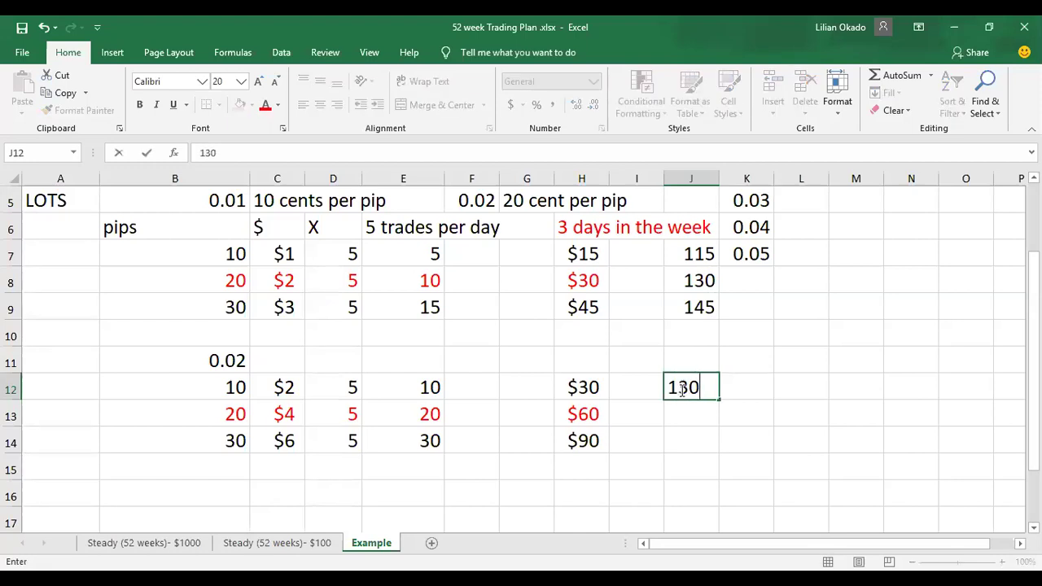
{"action": "key", "text": "Return"}
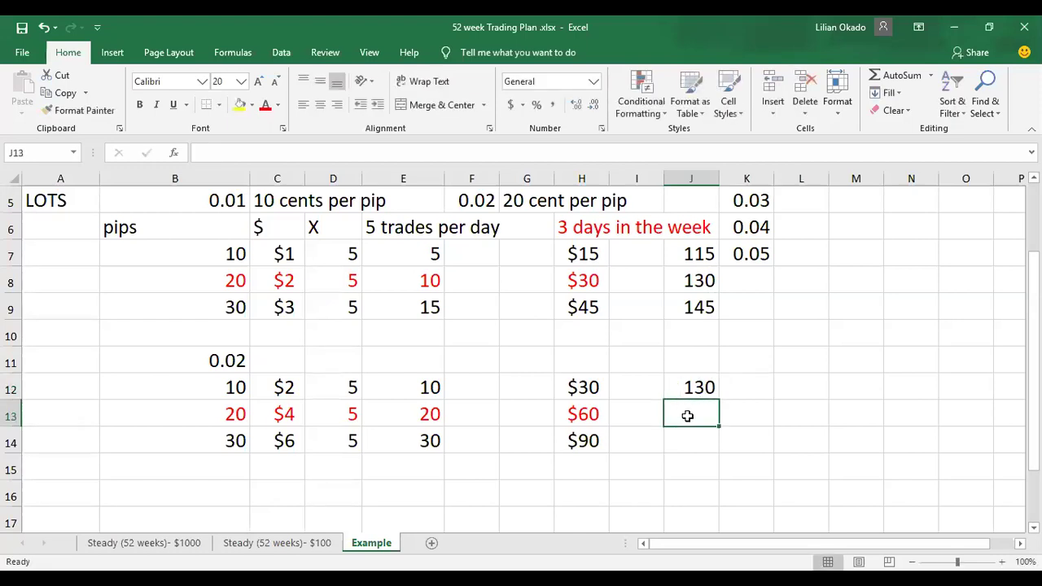
{"action": "type", "text": "160"}
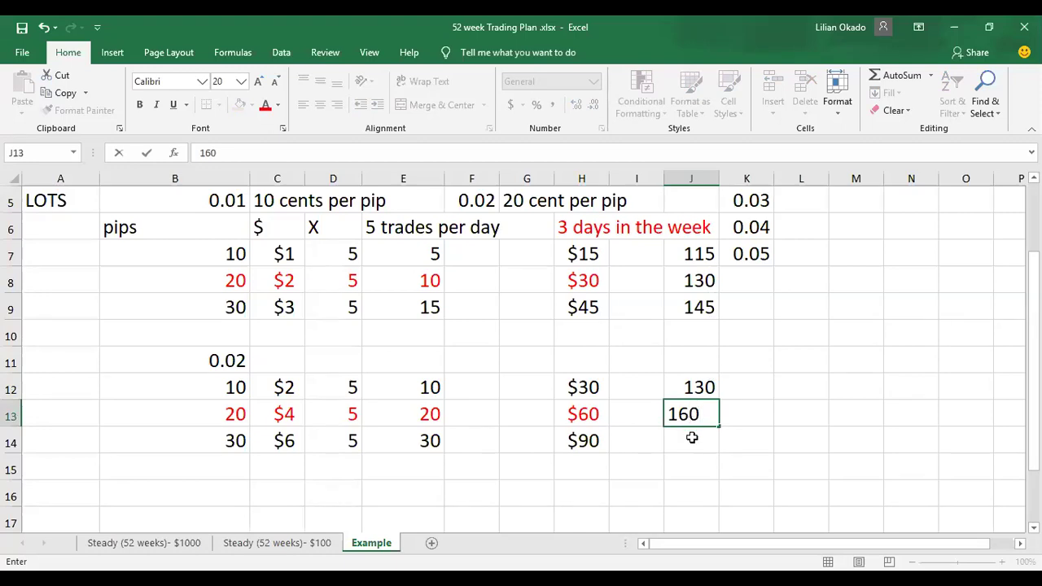
{"action": "key", "text": "Return"}
{"action": "type", "text": "190"}
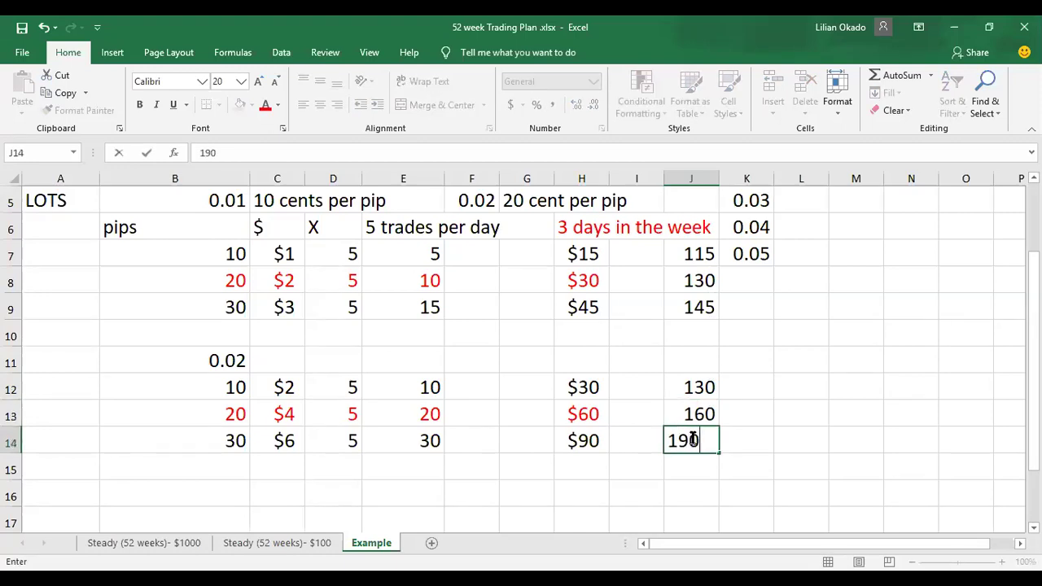
{"action": "key", "text": "Return"}
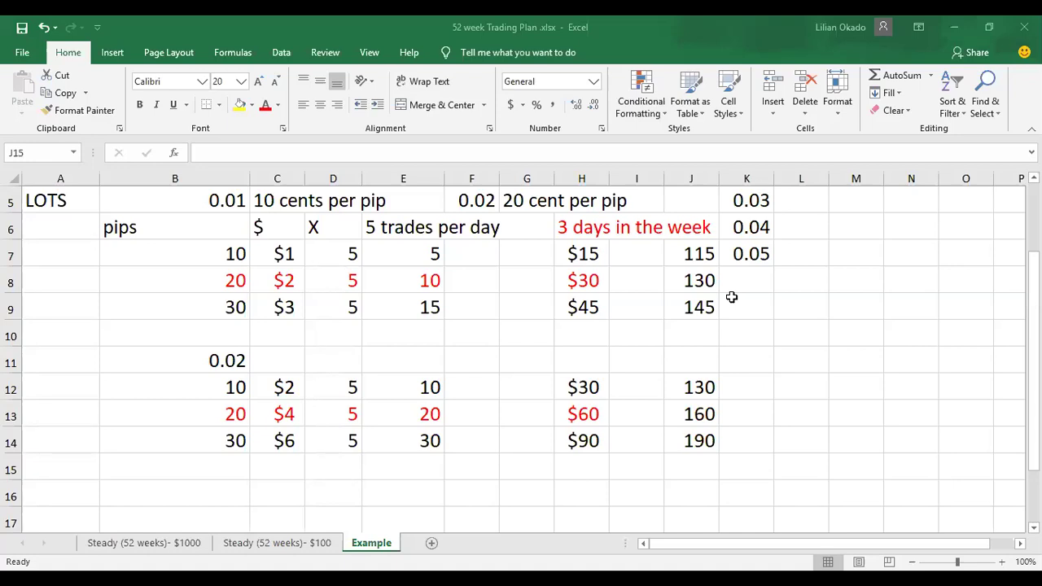
- Start a third lot-size block by entering 0.03 in B16 and $3 in C16
{"action": "left_click", "coordinate": [211, 496]}
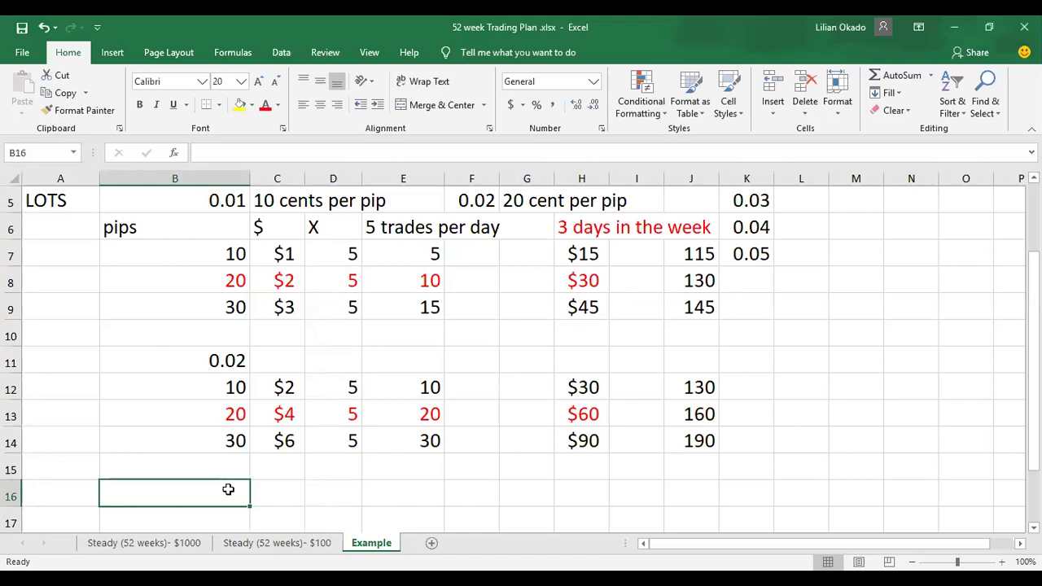
{"action": "type", "text": "0.03"}
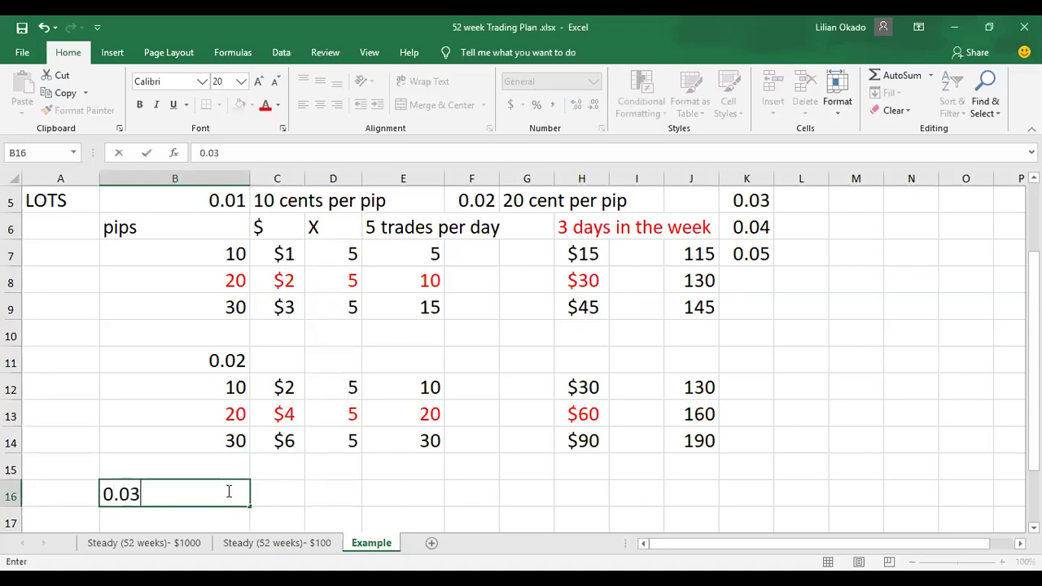
{"action": "left_click", "coordinate": [262, 498]}
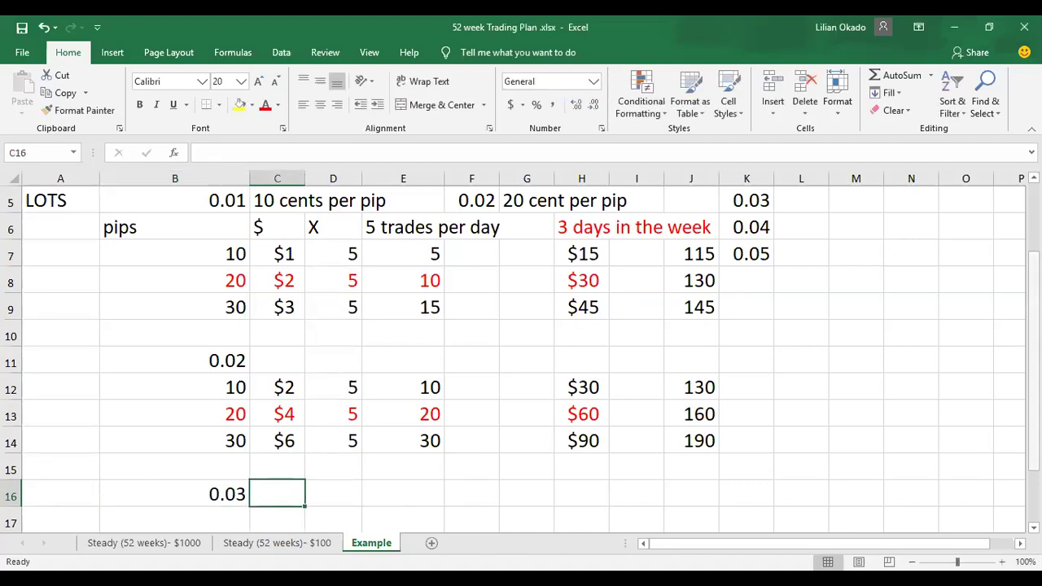
{"action": "scroll", "coordinate": [712, 260], "scroll_direction": "down", "scroll_amount": 2}
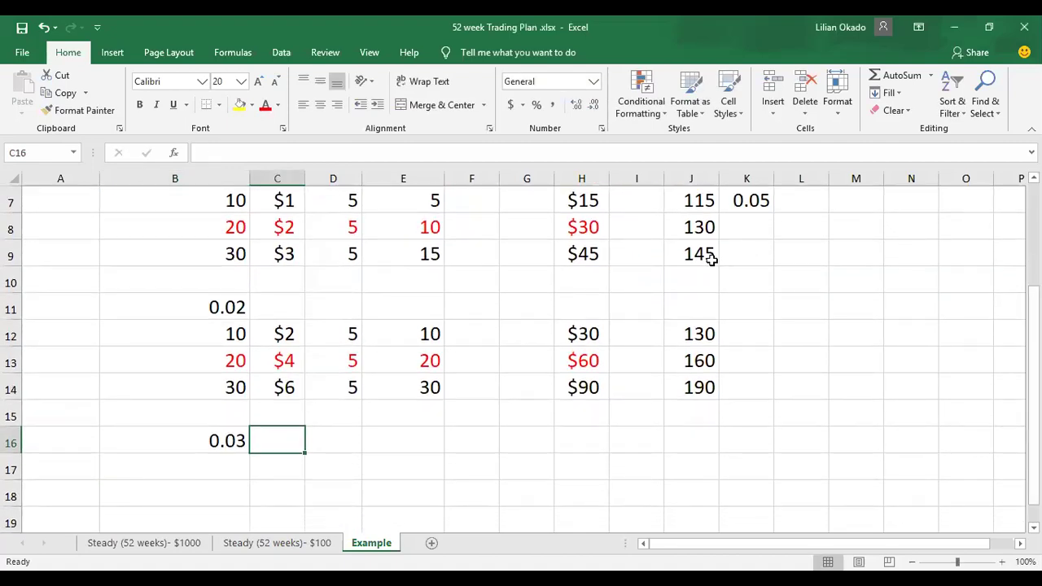
{"action": "scroll", "coordinate": [712, 260], "scroll_direction": "up", "scroll_amount": 2}
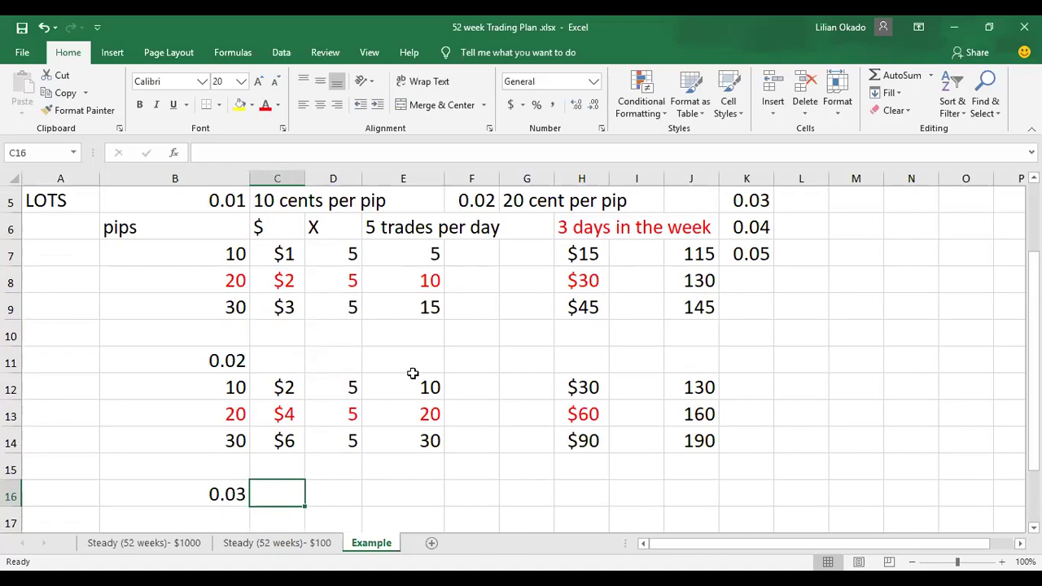
{"action": "scroll", "coordinate": [396, 396], "scroll_direction": "down", "scroll_amount": 1}
{"action": "scroll", "coordinate": [459, 393], "scroll_direction": "up", "scroll_amount": 1}
{"action": "type", "text": "$#"}
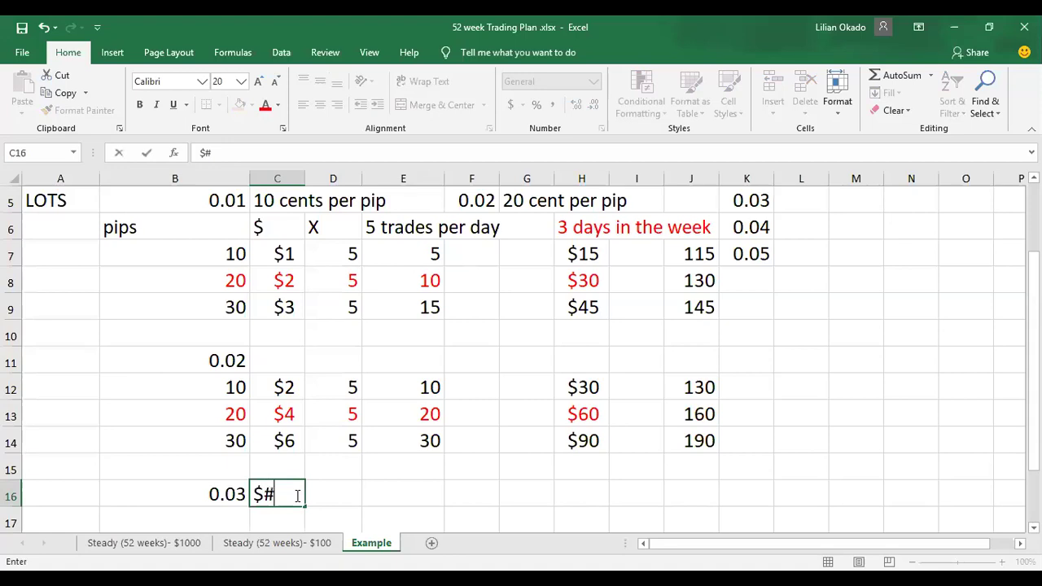
{"action": "key", "text": "BackSpace"}
{"action": "type", "text": "3"}
{"action": "scroll", "coordinate": [310, 488], "scroll_direction": "down", "scroll_amount": 2}
{"action": "key", "text": "Return"}
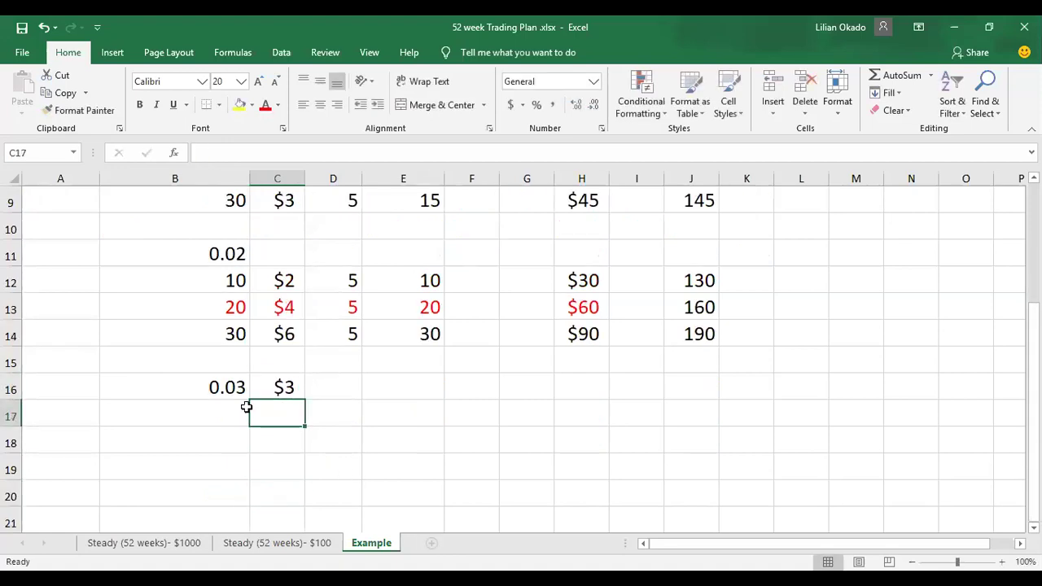
- Move the $3 profit from C16 to C17 and copy the pip values in B12:B14 to B17:B19
{"action": "left_click", "coordinate": [280, 387]}
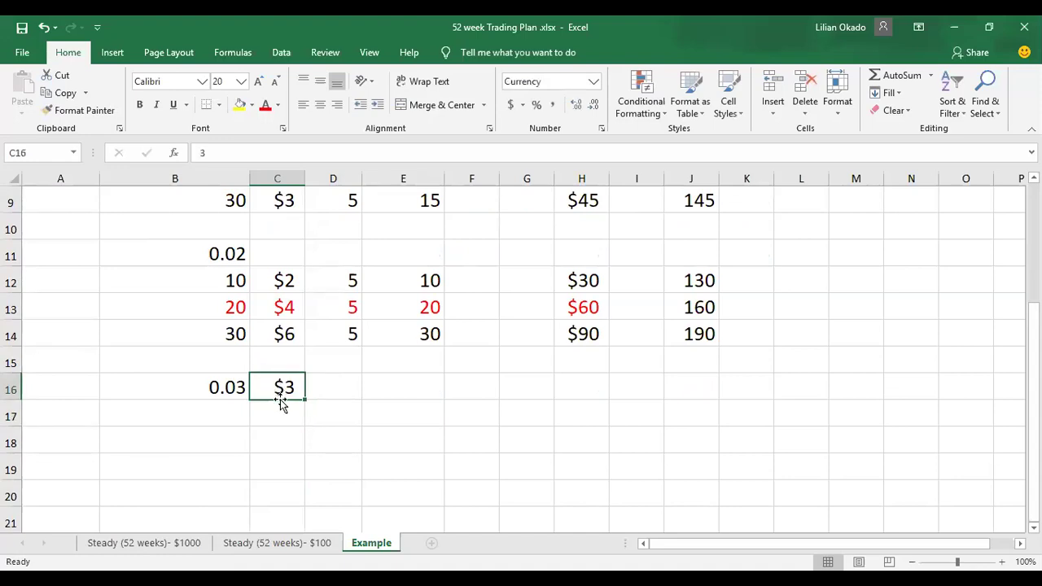
{"action": "left_click_drag", "start_coordinate": [280, 400], "coordinate": [280, 427]}
{"action": "left_click_drag", "start_coordinate": [220, 276], "coordinate": [216, 334]}
{"action": "key", "text": "ctrl+c"}
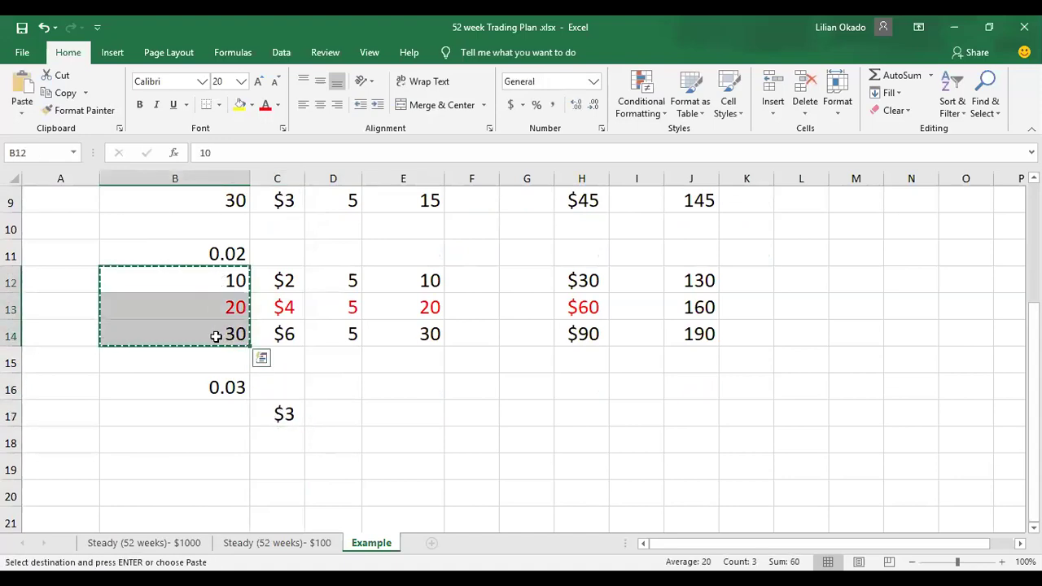
{"action": "left_click", "coordinate": [207, 430]}
{"action": "left_click", "coordinate": [205, 422]}
{"action": "key", "text": "ctrl+v"}
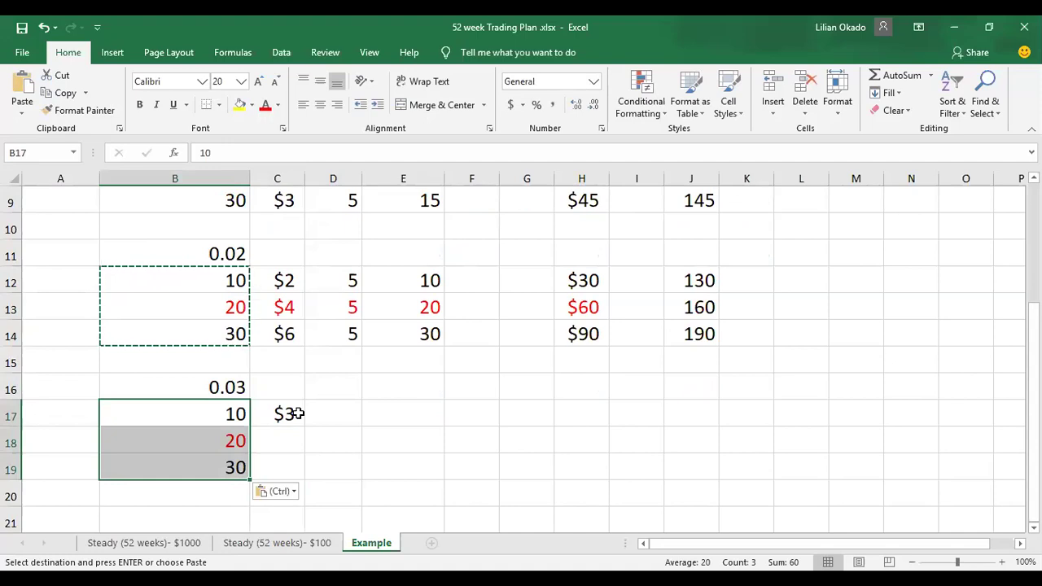
- Enter the 0.03-lot profits per trade, $6 in C18 and $9 in C19
{"action": "left_click", "coordinate": [294, 443]}
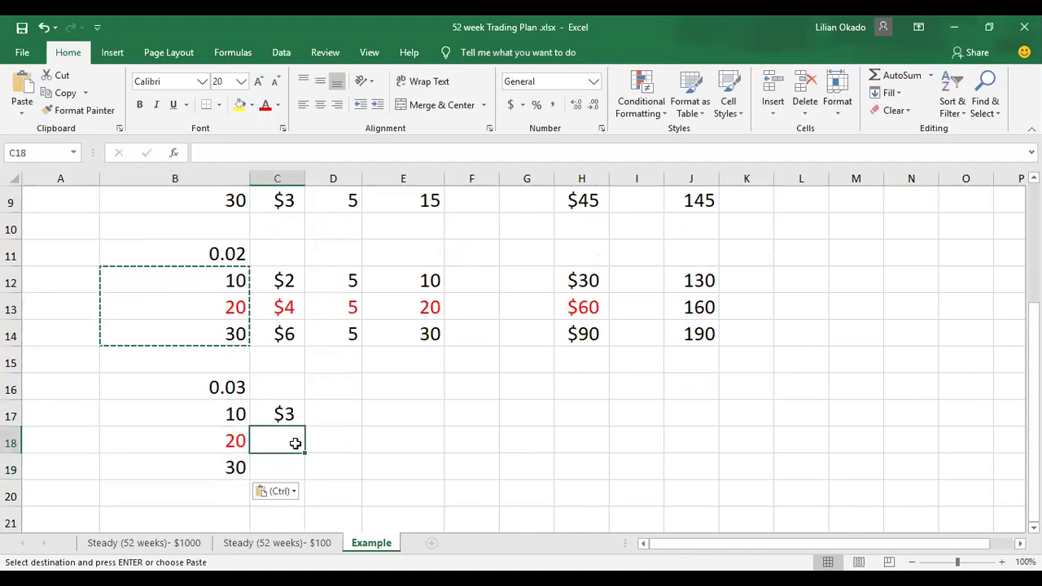
{"action": "type", "text": "$6"}
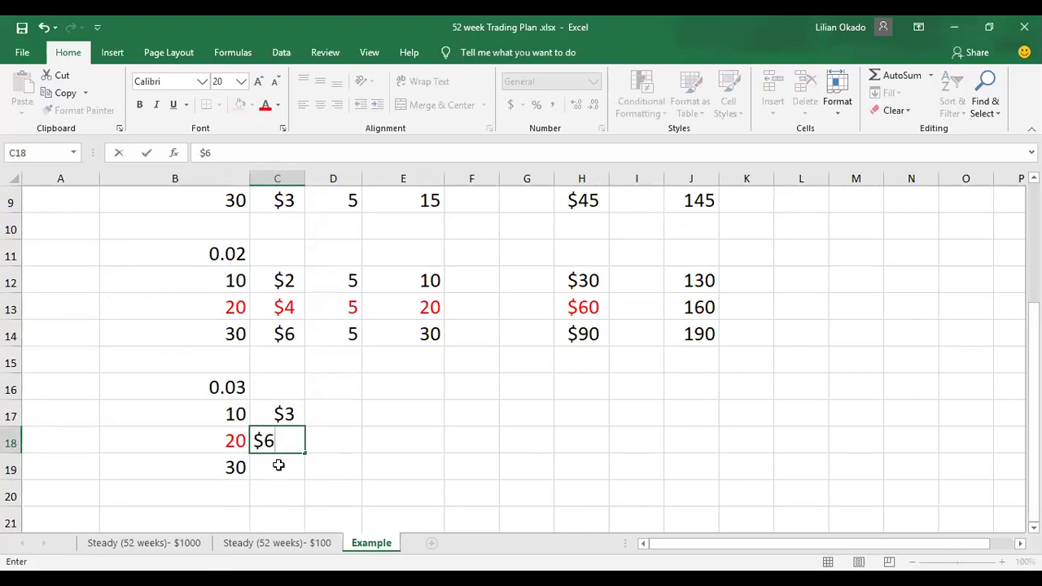
{"action": "left_click", "coordinate": [278, 466]}
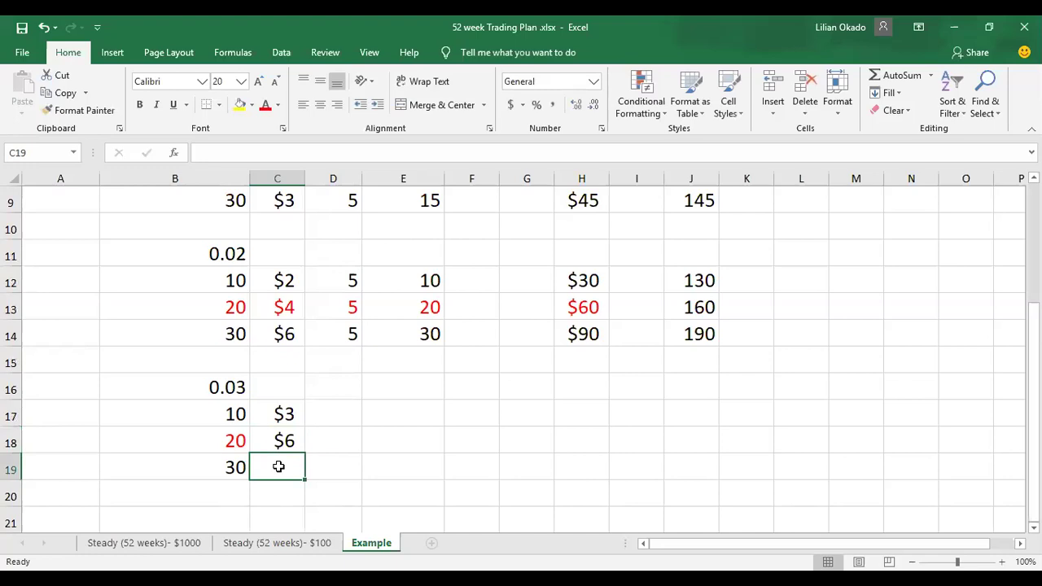
{"action": "type", "text": "$"}
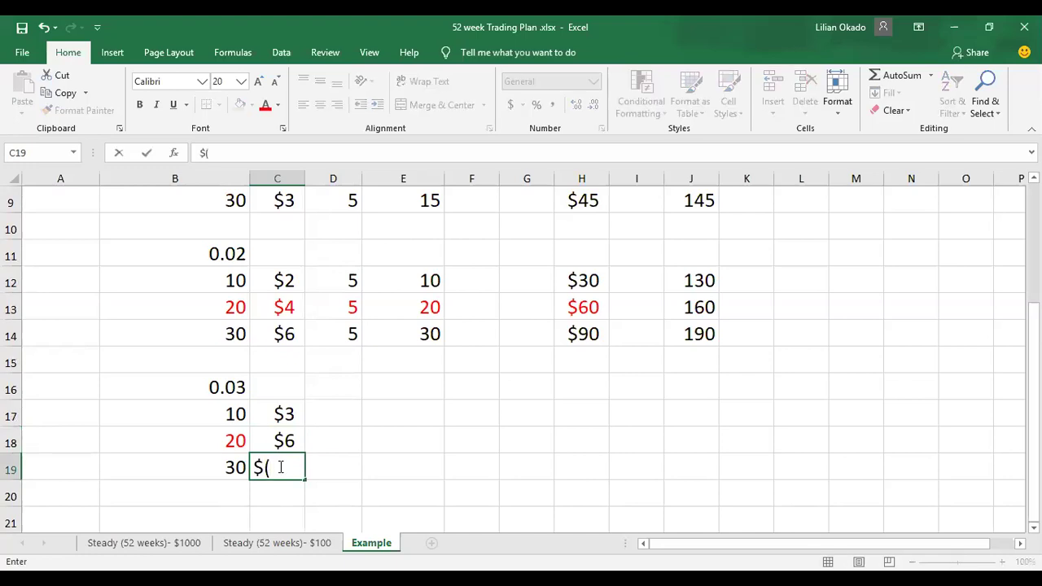
{"action": "type", "text": "("}
{"action": "key", "text": "BackSpace"}
{"action": "type", "text": "9"}
{"action": "left_click", "coordinate": [343, 466]}
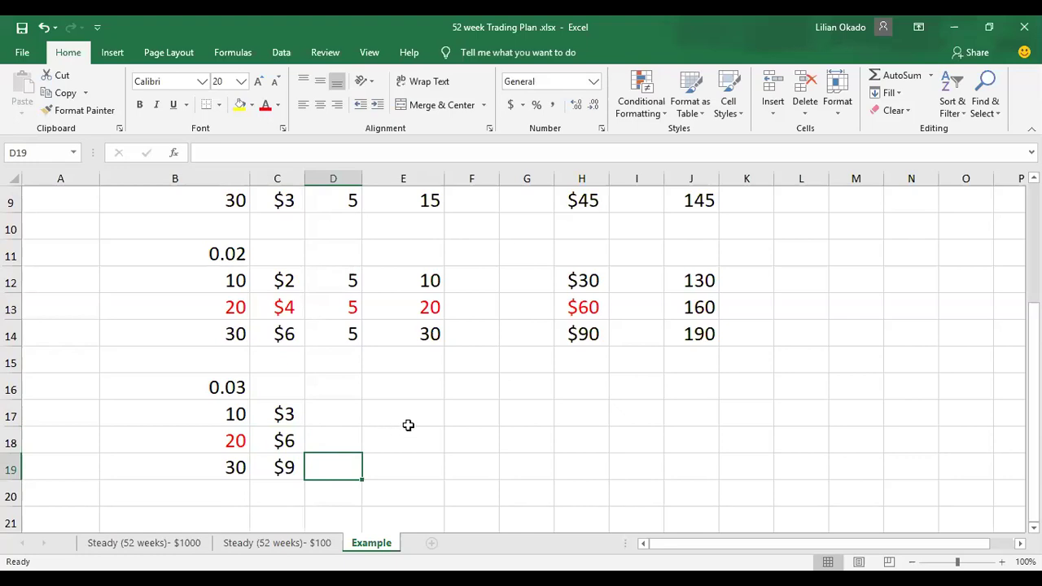
- Enter 5 trades per day in D17, D18 and D19 for the 0.03-lot block
{"action": "left_click", "coordinate": [332, 414]}
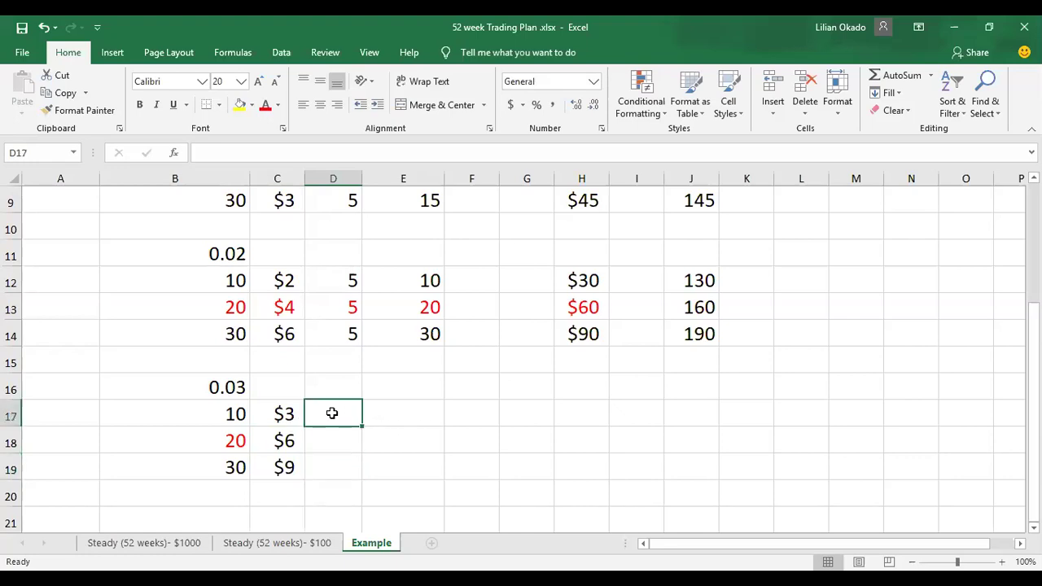
{"action": "type", "text": "55"}
{"action": "key", "text": "BackSpace"}
{"action": "key", "text": "Return"}
{"action": "type", "text": "5"}
{"action": "key", "text": "Return"}
{"action": "type", "text": "5"}
{"action": "key", "text": "Return"}
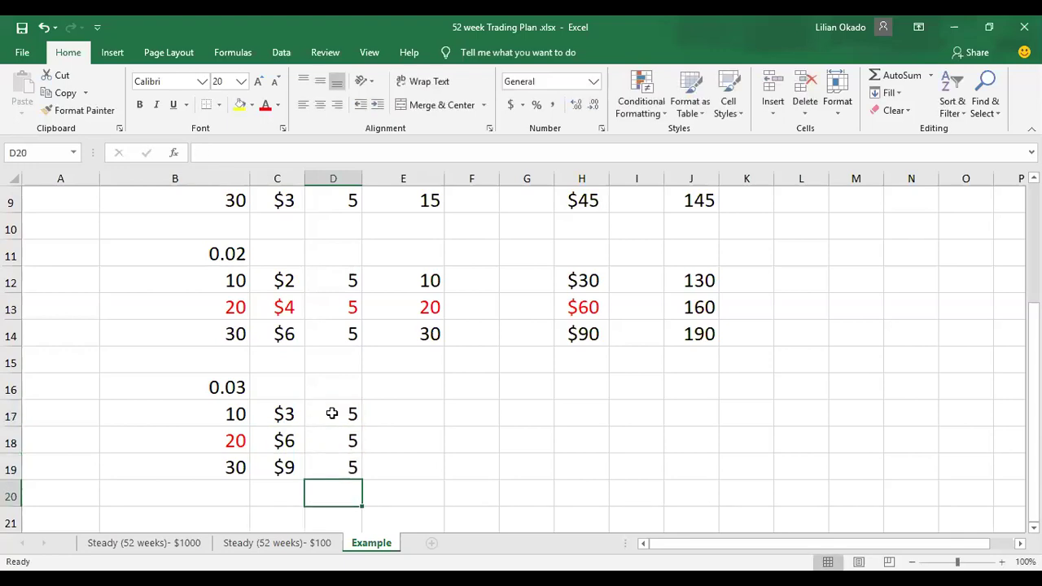
- Enter the 0.03-lot daily profits 15, $30 and 45 in E17, E18 and E19
{"action": "left_click", "coordinate": [420, 420]}
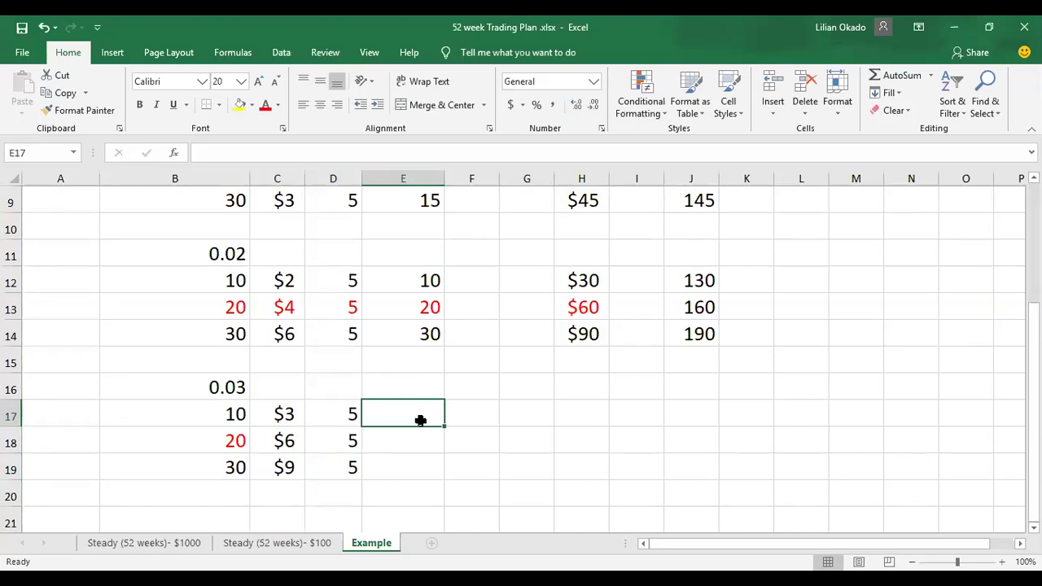
{"action": "type", "text": "15"}
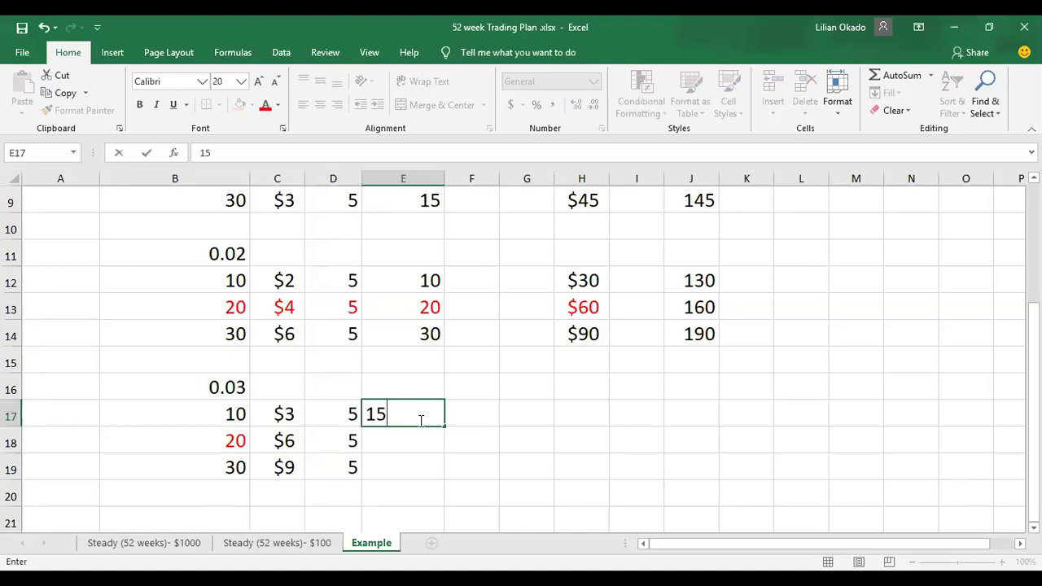
{"action": "key", "text": "Return"}
{"action": "key", "text": "Down"}
{"action": "type", "text": "30"}
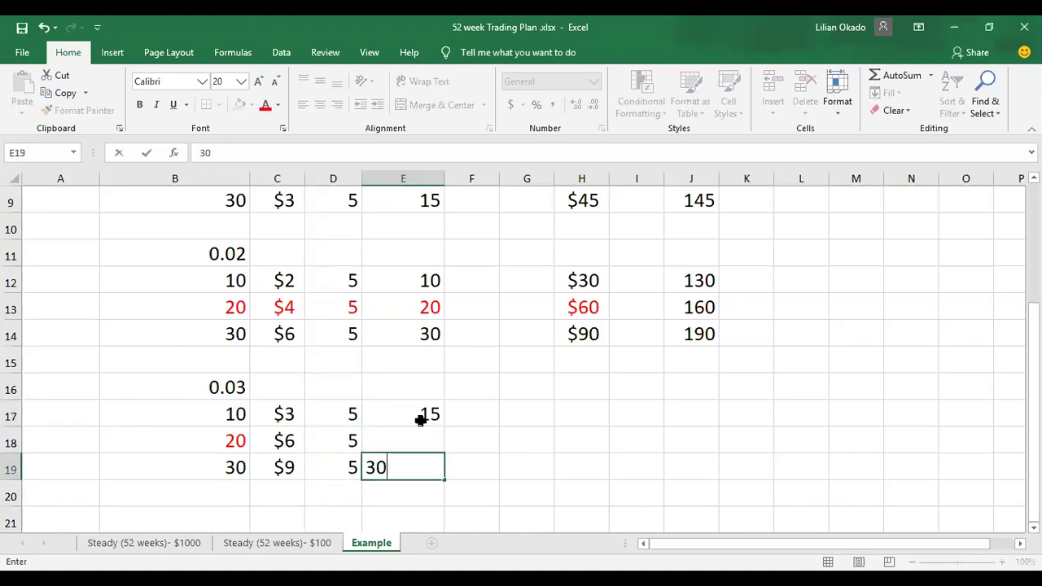
{"action": "key", "text": "BackSpace"}
{"action": "key", "text": "BackSpace"}
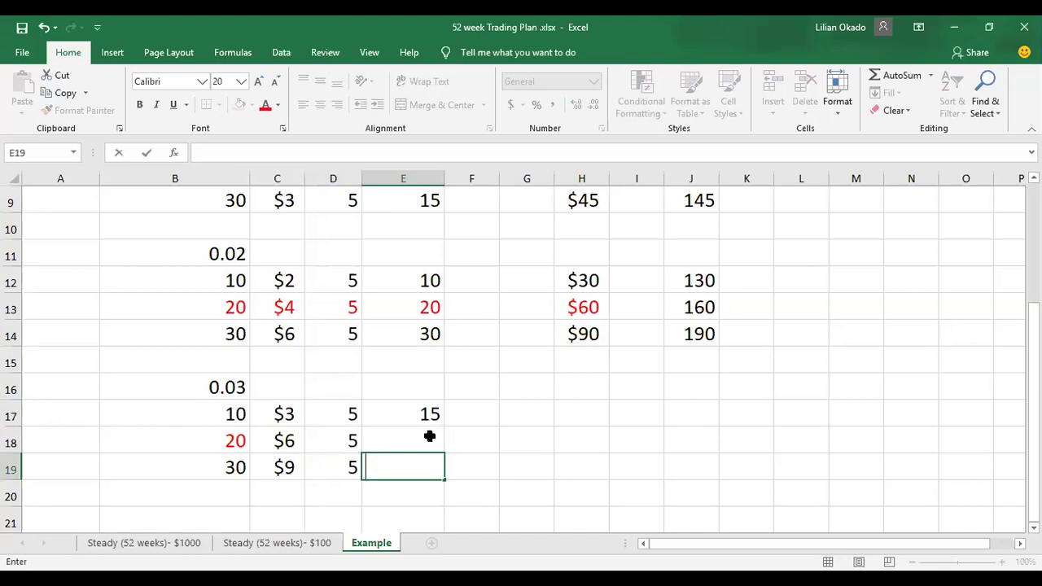
{"action": "left_click", "coordinate": [429, 438]}
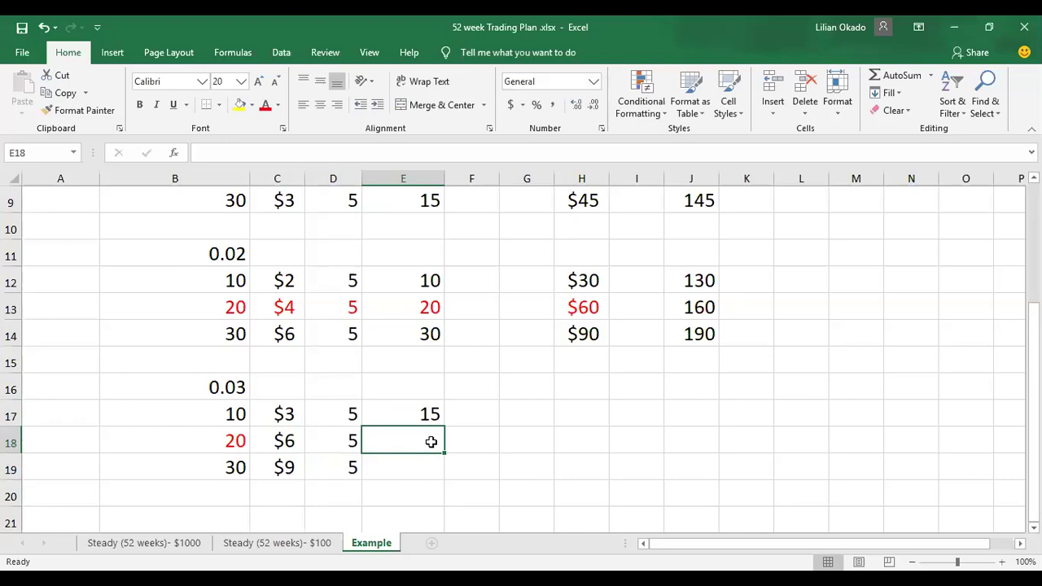
{"action": "type", "text": "$30"}
{"action": "key", "text": "Return"}
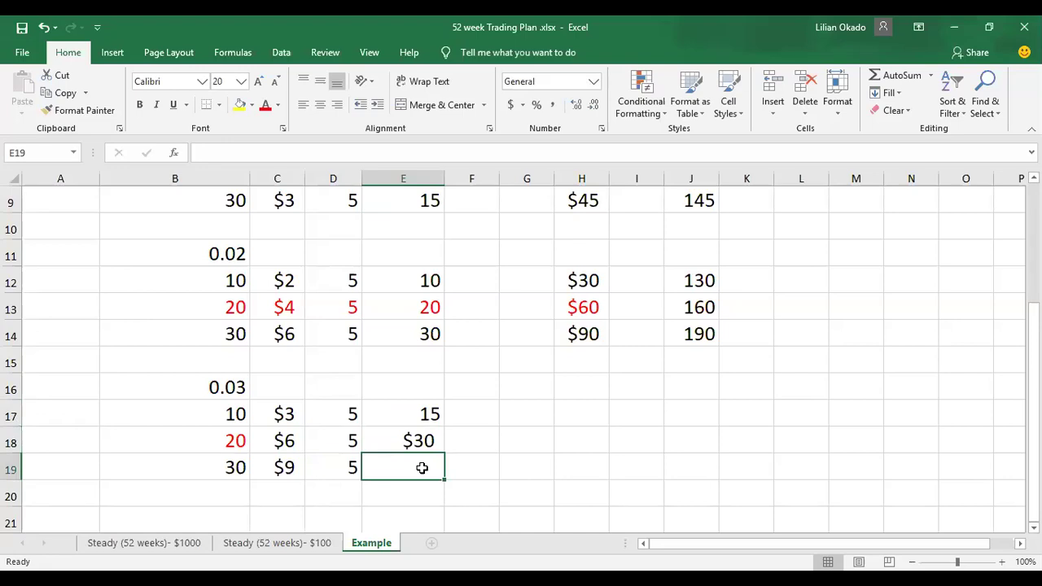
{"action": "type", "text": "45"}
{"action": "key", "text": "Return"}
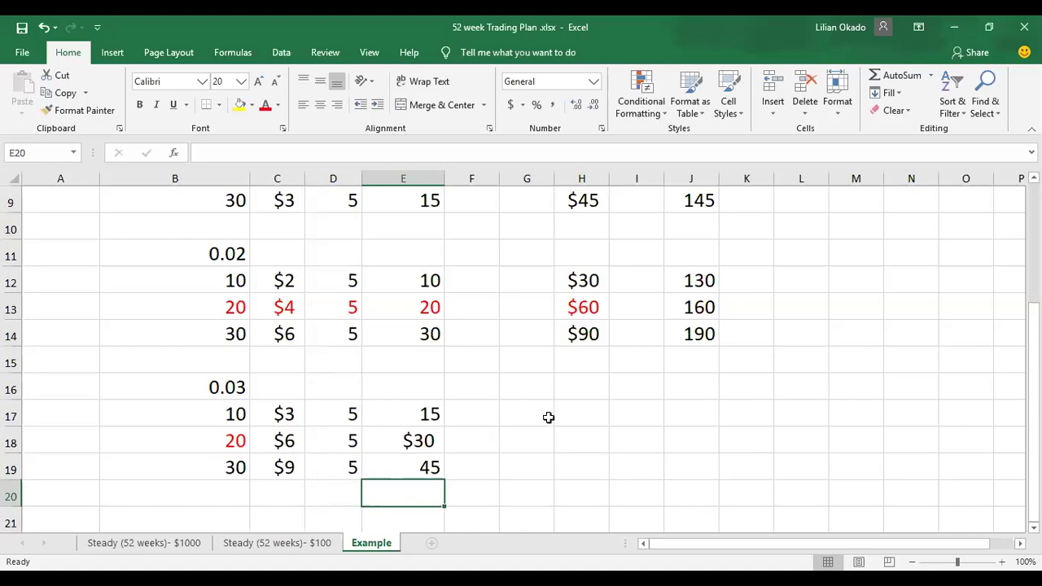
- Enter $45 in H17 as the three-day weekly profit for 10 pips at 0.03 lots
{"action": "scroll", "coordinate": [575, 416], "scroll_direction": "up", "scroll_amount": 1}
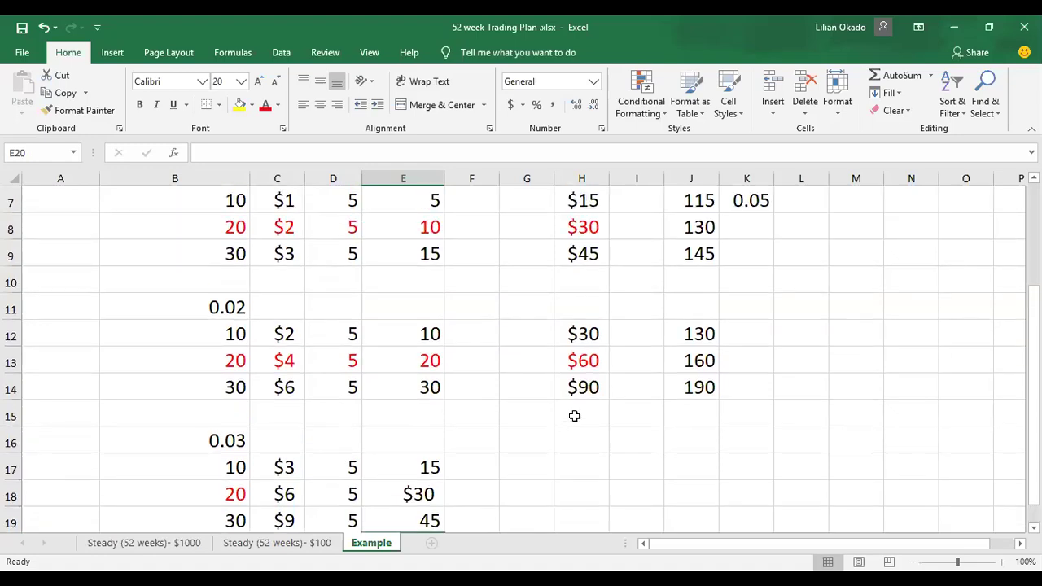
{"action": "scroll", "coordinate": [574, 416], "scroll_direction": "down", "scroll_amount": 1}
{"action": "left_click", "coordinate": [575, 416]}
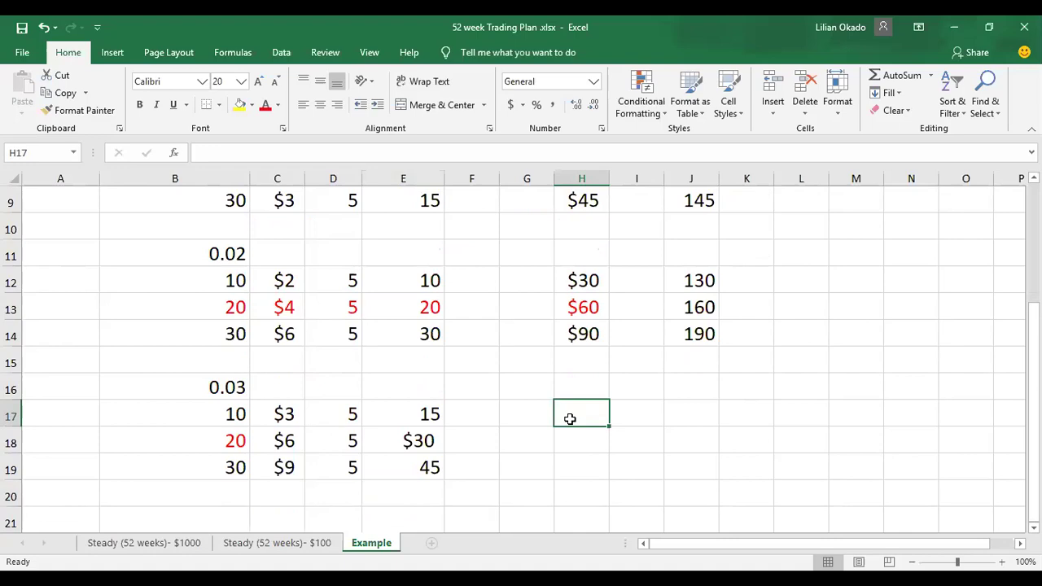
{"action": "type", "text": "$35"}
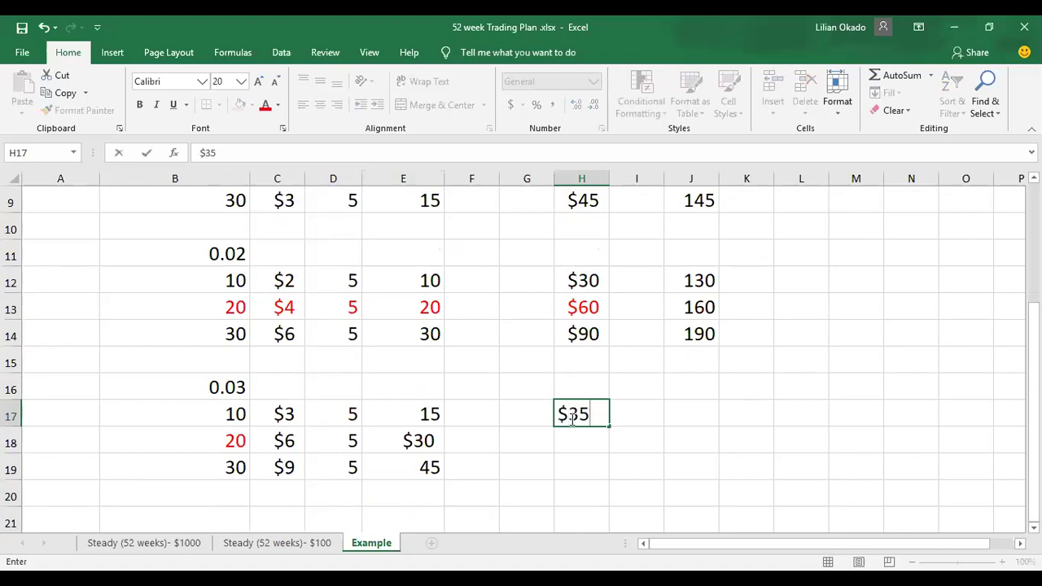
{"action": "key", "text": "BackSpace"}
{"action": "key", "text": "BackSpace"}
{"action": "type", "text": "45"}
{"action": "left_click", "coordinate": [578, 442]}
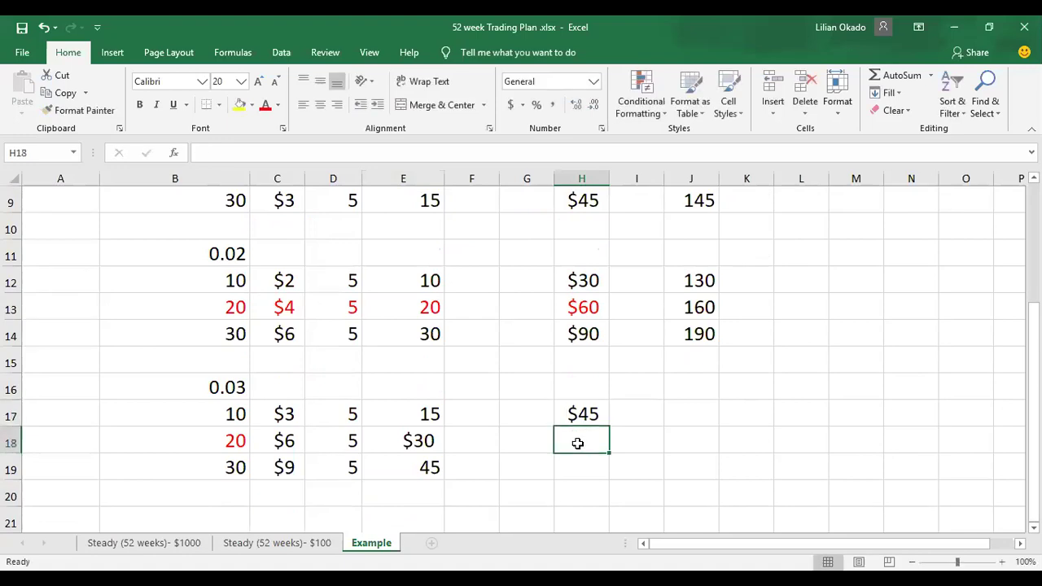
- Enter the 0.03-lot weekly profits for 20 and 30 pips, $90 in H18 and $135 in H19
{"action": "type", "text": "$60"}
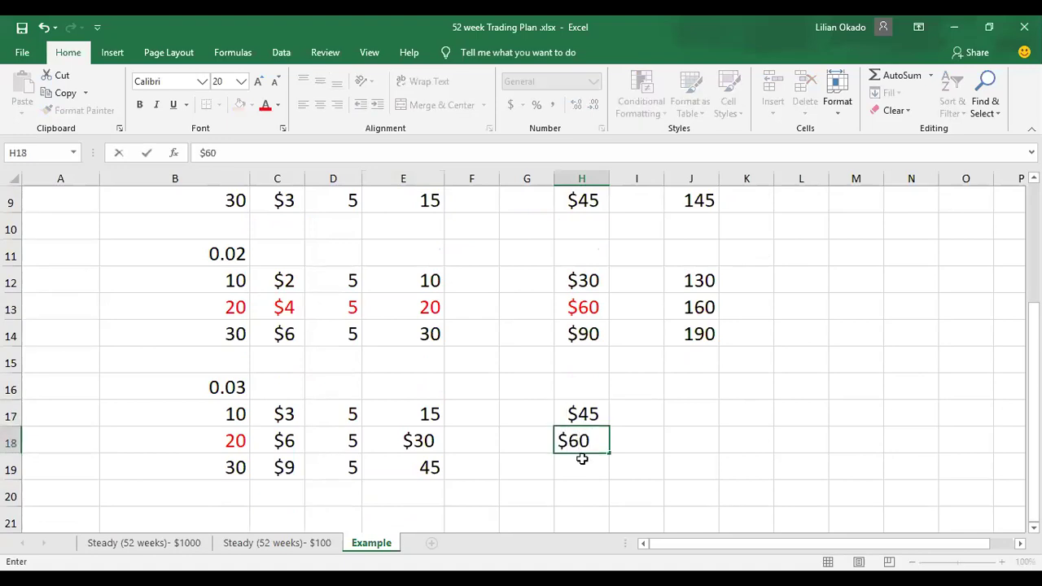
{"action": "left_click", "coordinate": [584, 464]}
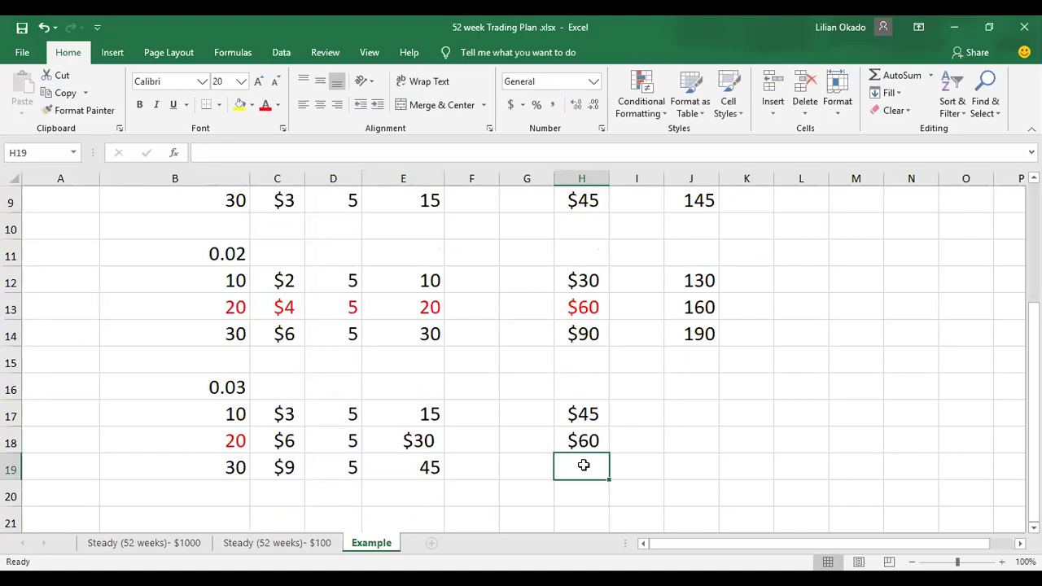
{"action": "type", "text": "$"}
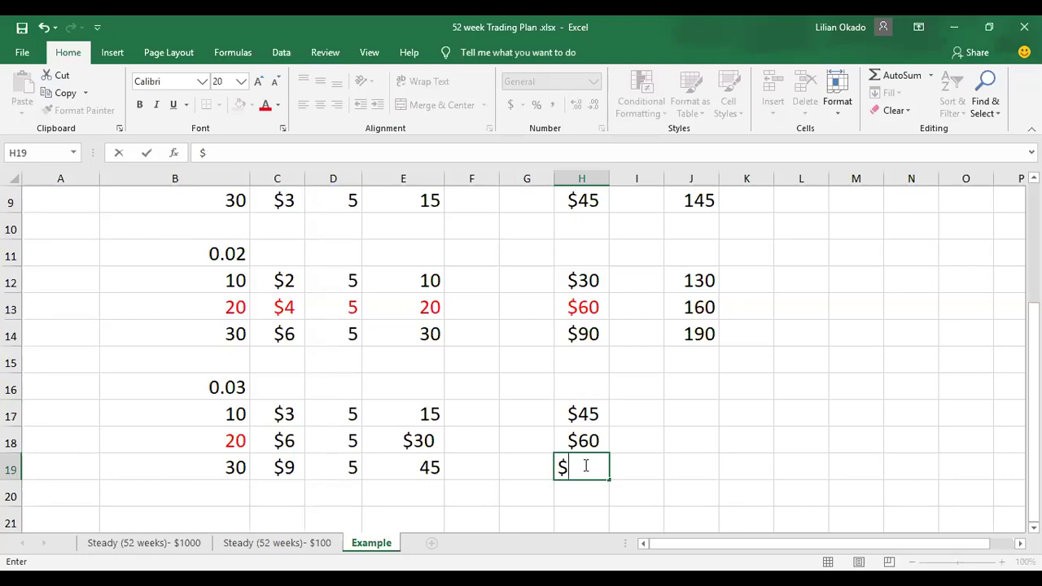
{"action": "left_click", "coordinate": [585, 440]}
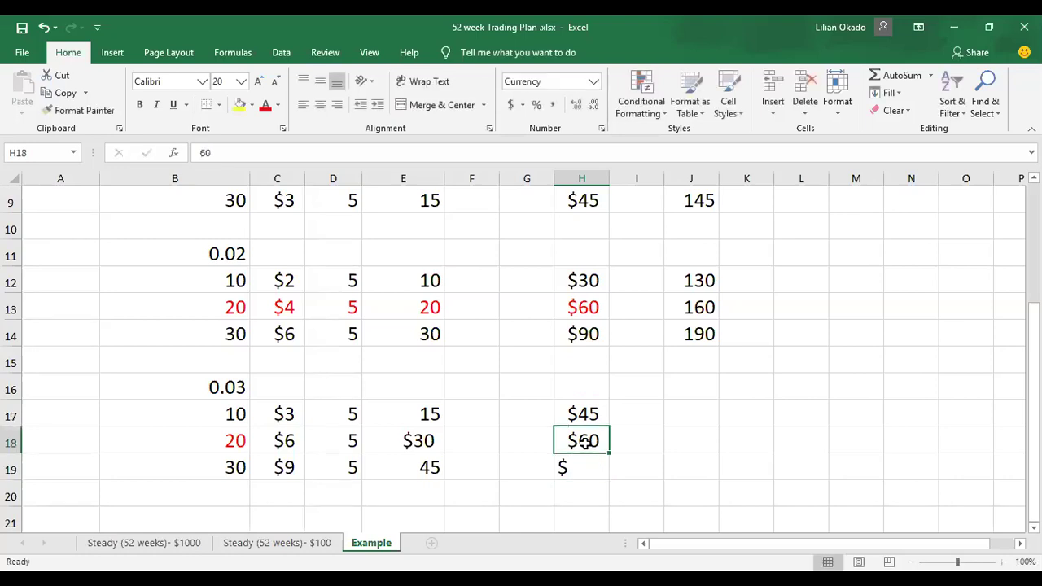
{"action": "double_click", "coordinate": [585, 440]}
{"action": "key", "text": "BackSpace"}
{"action": "type", "text": "90"}
{"action": "left_click", "coordinate": [596, 465]}
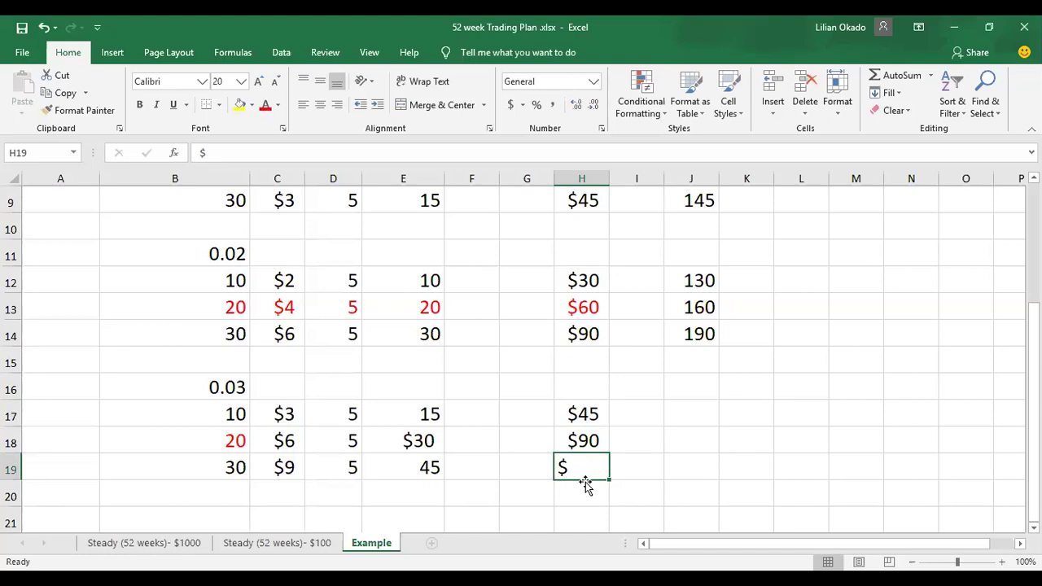
{"action": "double_click", "coordinate": [582, 471]}
{"action": "type", "text": "135"}
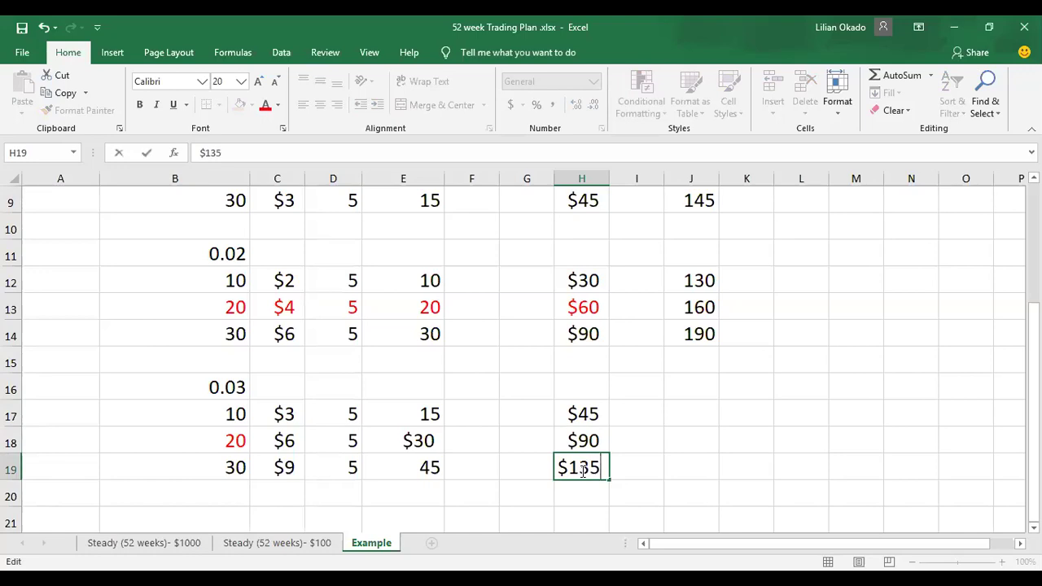
{"action": "left_click", "coordinate": [682, 484]}
- Color the text of the 20-pip row in the 0.03-lot block, B18:J18, red
{"action": "scroll", "coordinate": [682, 484], "scroll_direction": "up", "scroll_amount": 2}
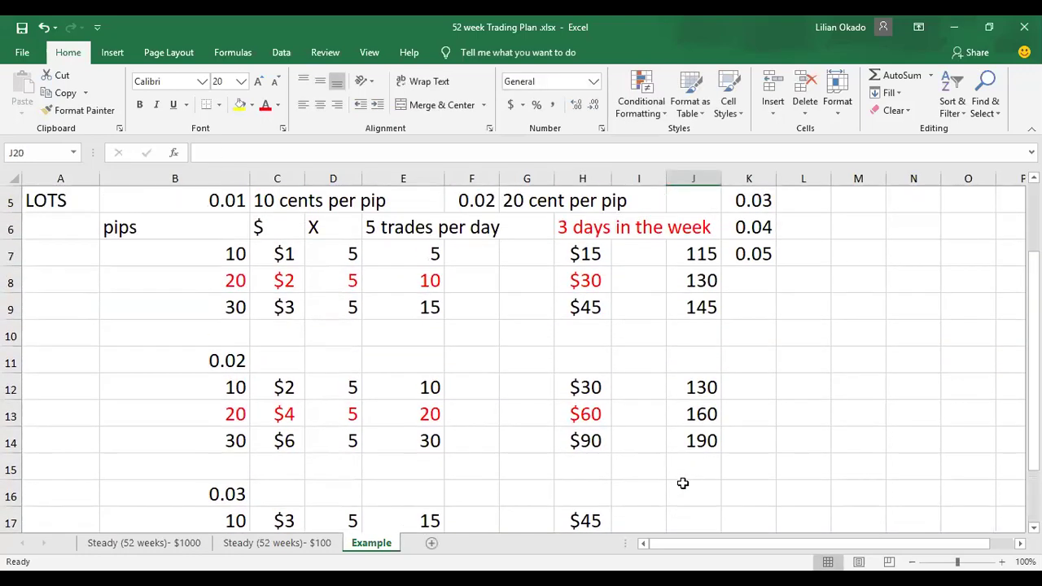
{"action": "scroll", "coordinate": [682, 483], "scroll_direction": "down", "scroll_amount": 2}
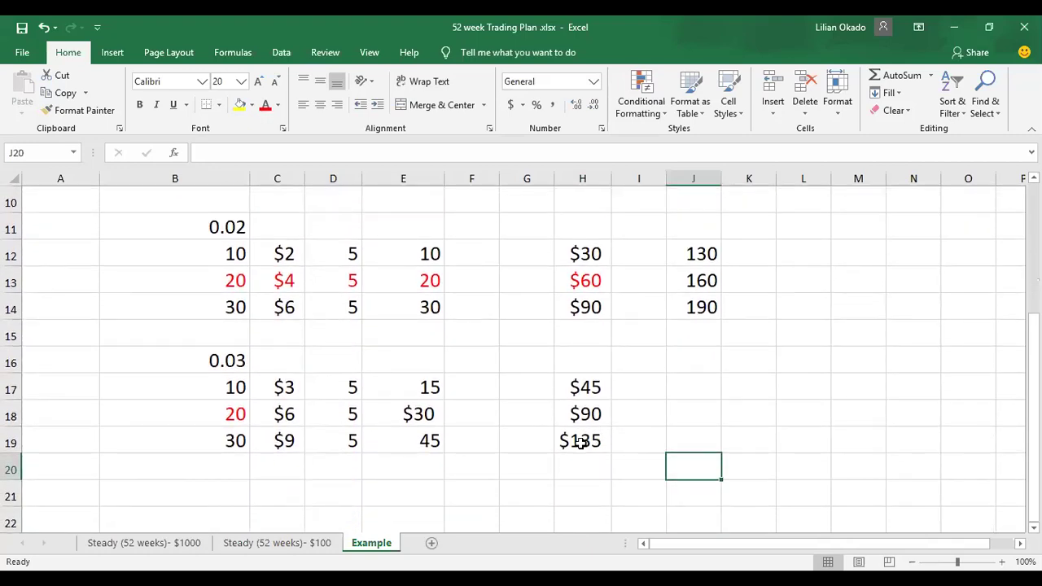
{"action": "scroll", "coordinate": [547, 388], "scroll_direction": "up", "scroll_amount": 1}
{"action": "scroll", "coordinate": [549, 386], "scroll_direction": "down", "scroll_amount": 2}
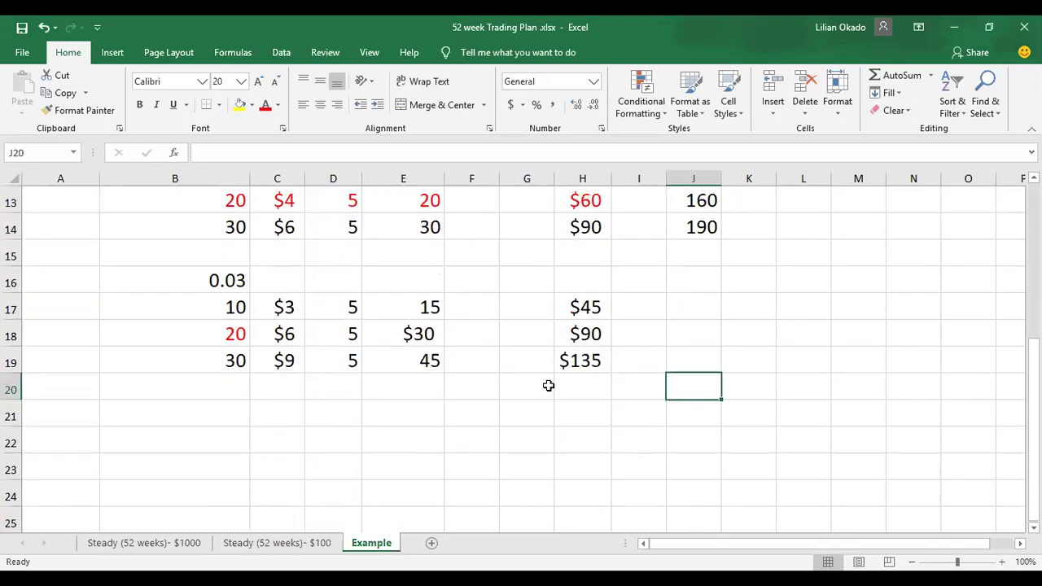
{"action": "scroll", "coordinate": [547, 386], "scroll_direction": "up", "scroll_amount": 1}
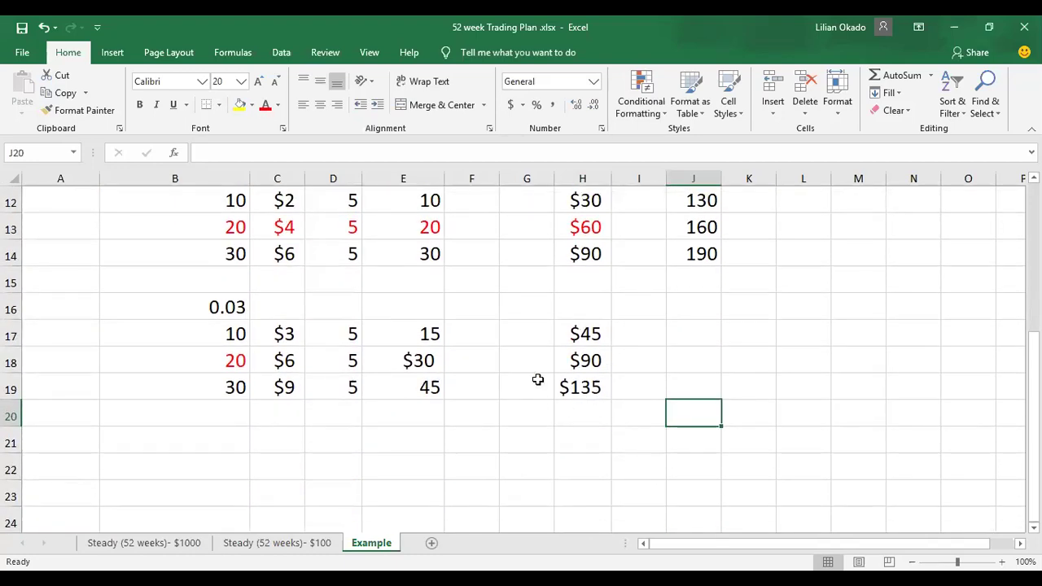
{"action": "left_click_drag", "start_coordinate": [144, 357], "coordinate": [692, 363]}
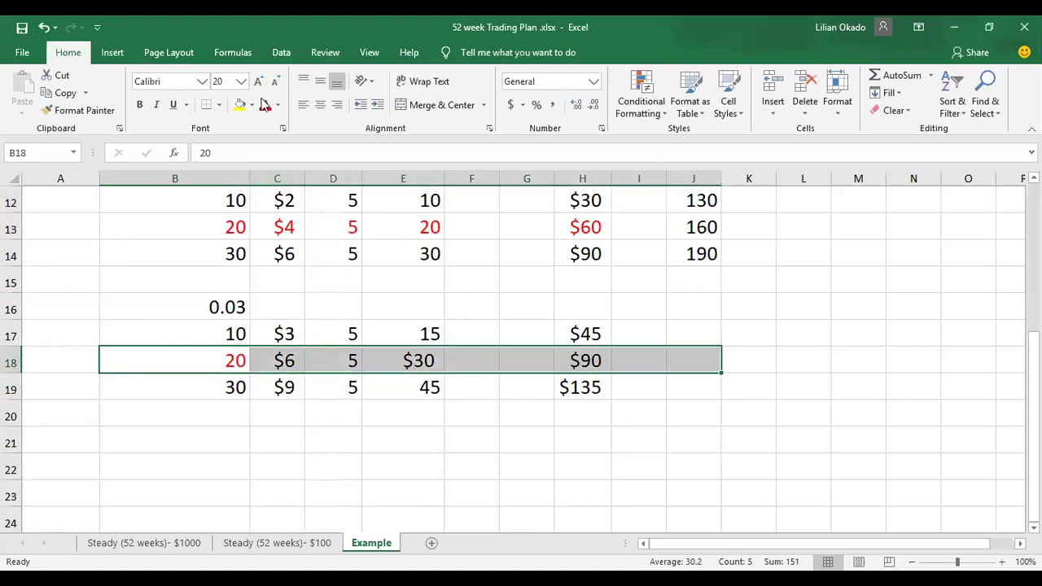
{"action": "left_click", "coordinate": [264, 106]}
- Review the lot-size blocks against the weekly balances and profit goals on the Steady (52 weeks)- $100 sheet, and return to Example
{"action": "scroll", "coordinate": [617, 419], "scroll_direction": "up", "scroll_amount": 1}
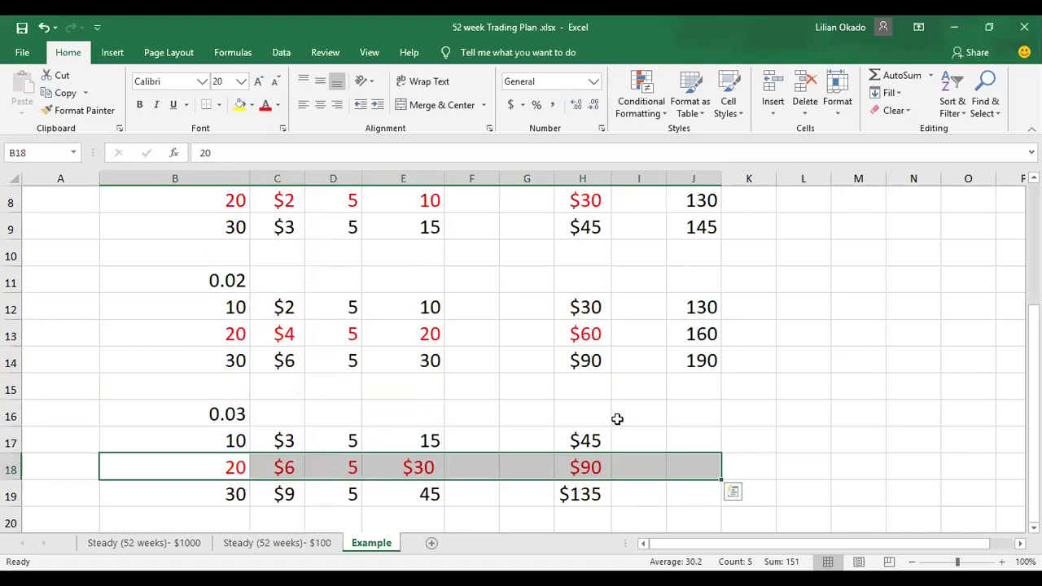
{"action": "scroll", "coordinate": [617, 418], "scroll_direction": "up", "scroll_amount": 1}
{"action": "scroll", "coordinate": [618, 419], "scroll_direction": "down", "scroll_amount": 2}
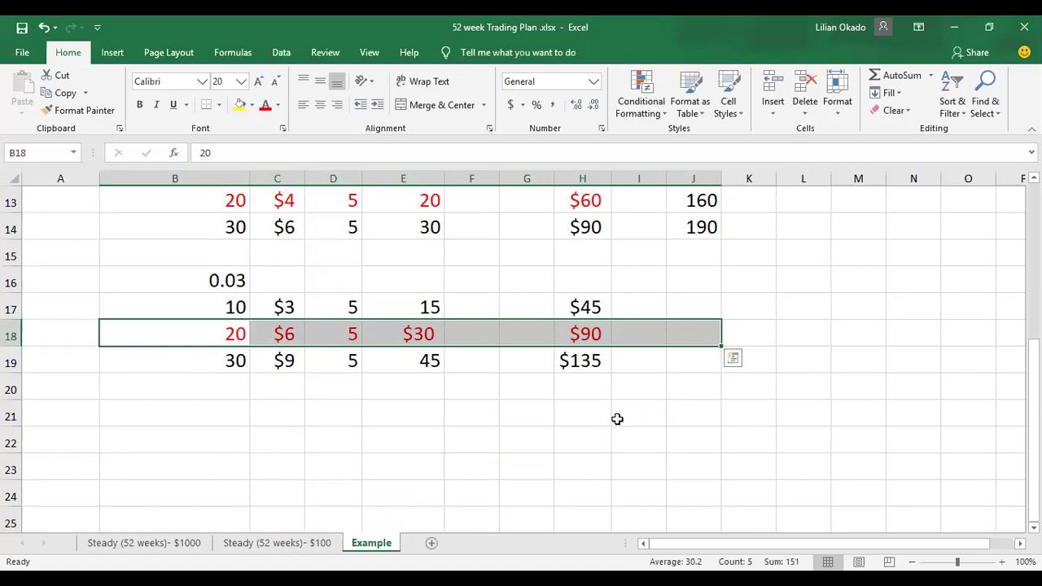
{"action": "scroll", "coordinate": [617, 418], "scroll_direction": "up", "scroll_amount": 3}
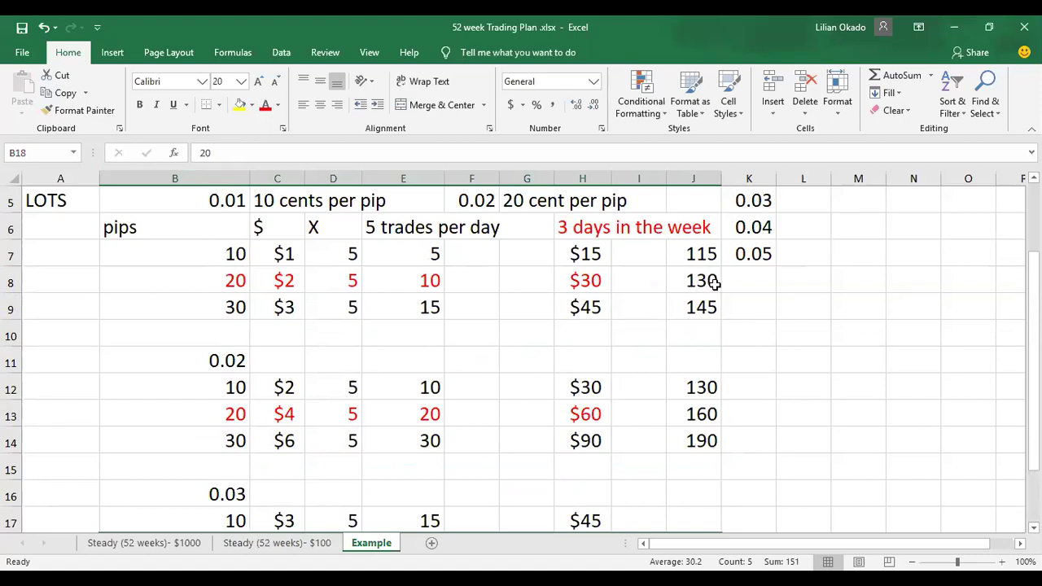
{"action": "left_click", "coordinate": [281, 543]}
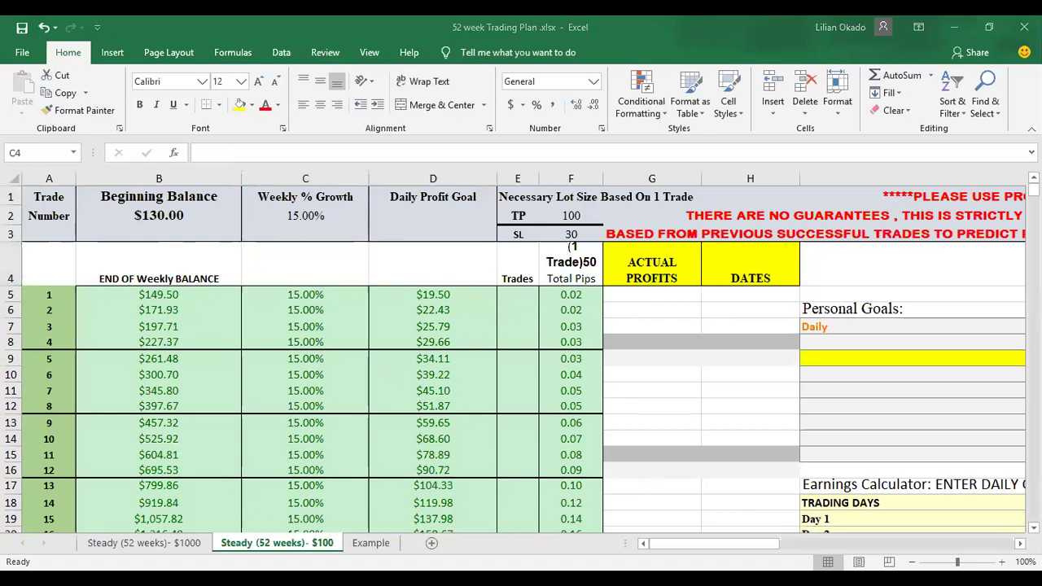
{"action": "left_click", "coordinate": [371, 543]}
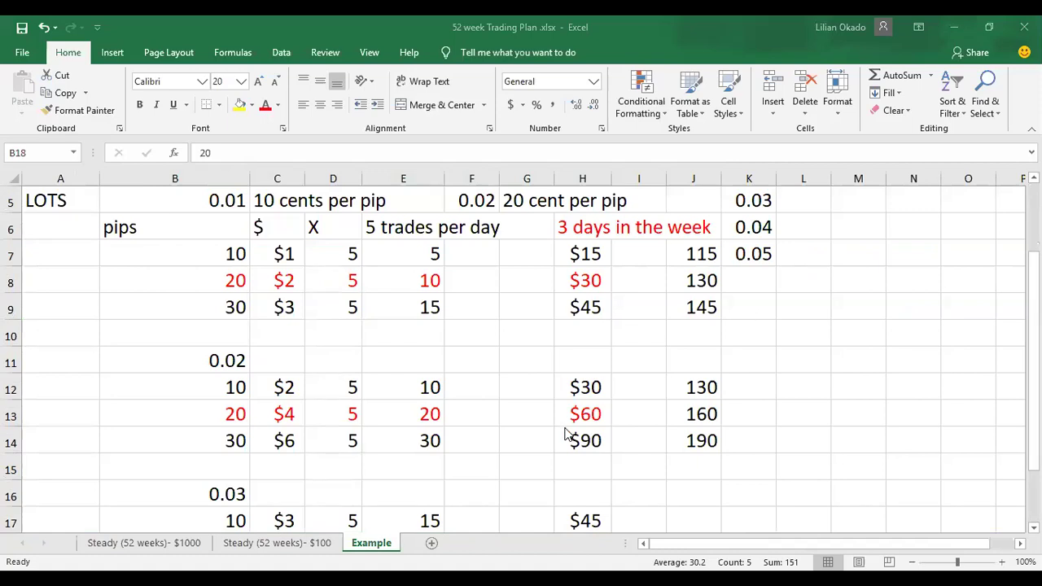
{"action": "left_click", "coordinate": [850, 225]}
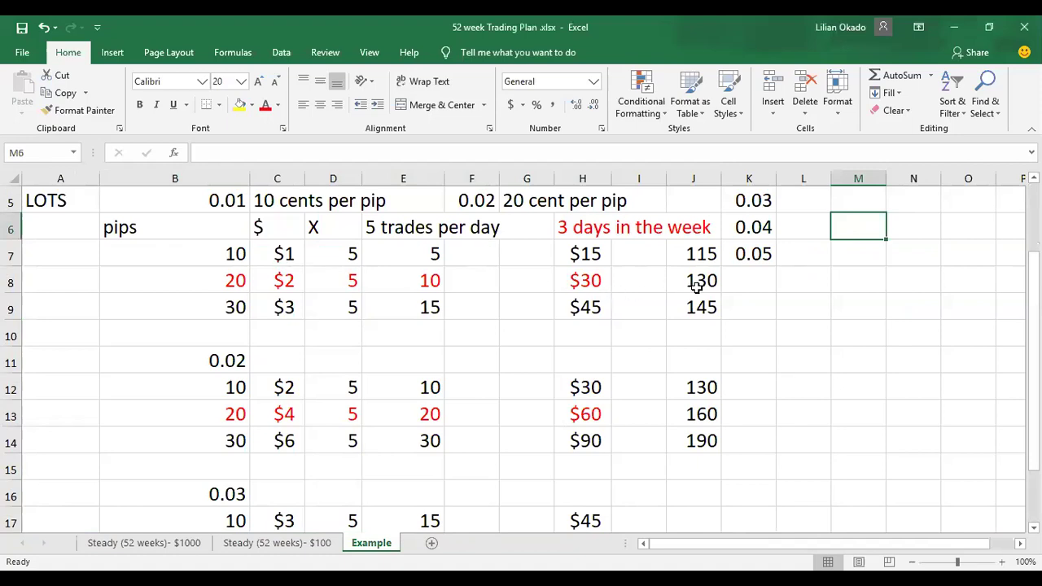
- Compare the weekly profits in column H with the resulting balances in column J across the three lot-size blocks
{"action": "scroll", "coordinate": [705, 486], "scroll_direction": "down", "scroll_amount": 1}
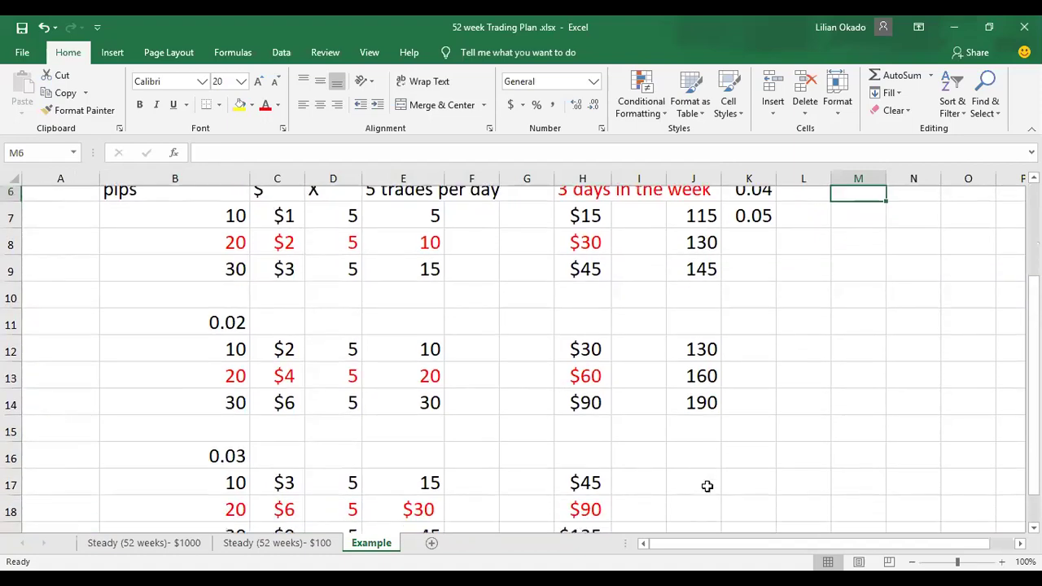
{"action": "scroll", "coordinate": [706, 486], "scroll_direction": "down", "scroll_amount": 1}
{"action": "scroll", "coordinate": [590, 363], "scroll_direction": "up", "scroll_amount": 1}
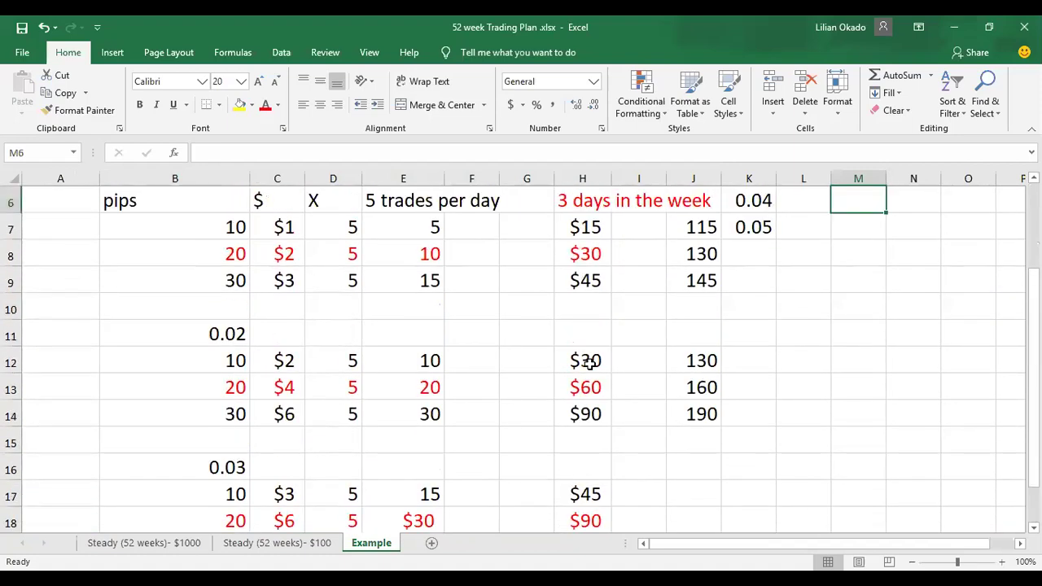
{"action": "scroll", "coordinate": [589, 363], "scroll_direction": "down", "scroll_amount": 2}
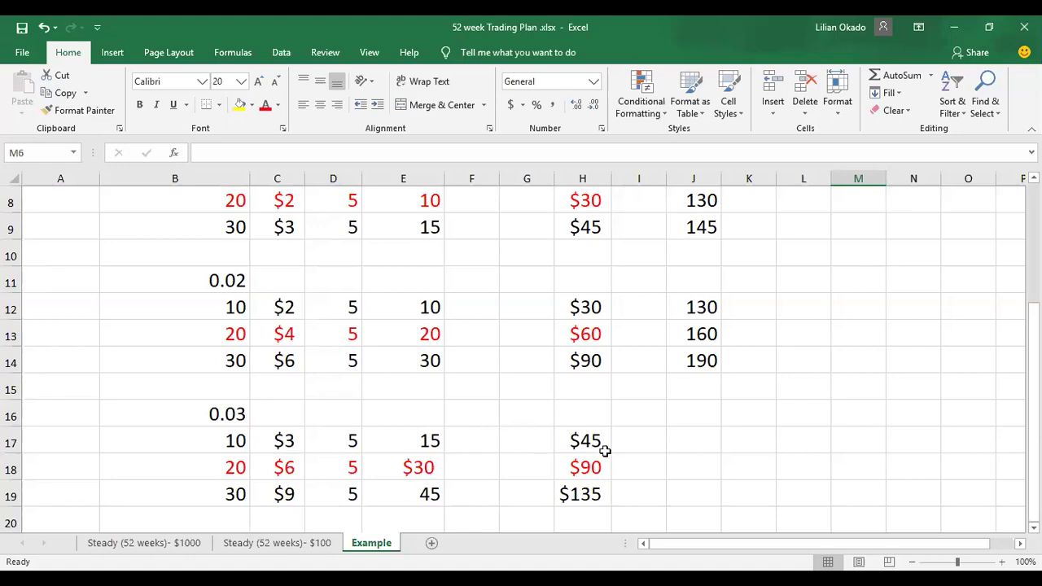
{"action": "left_click", "coordinate": [696, 443]}
{"action": "scroll", "coordinate": [697, 443], "scroll_direction": "up", "scroll_amount": 2}
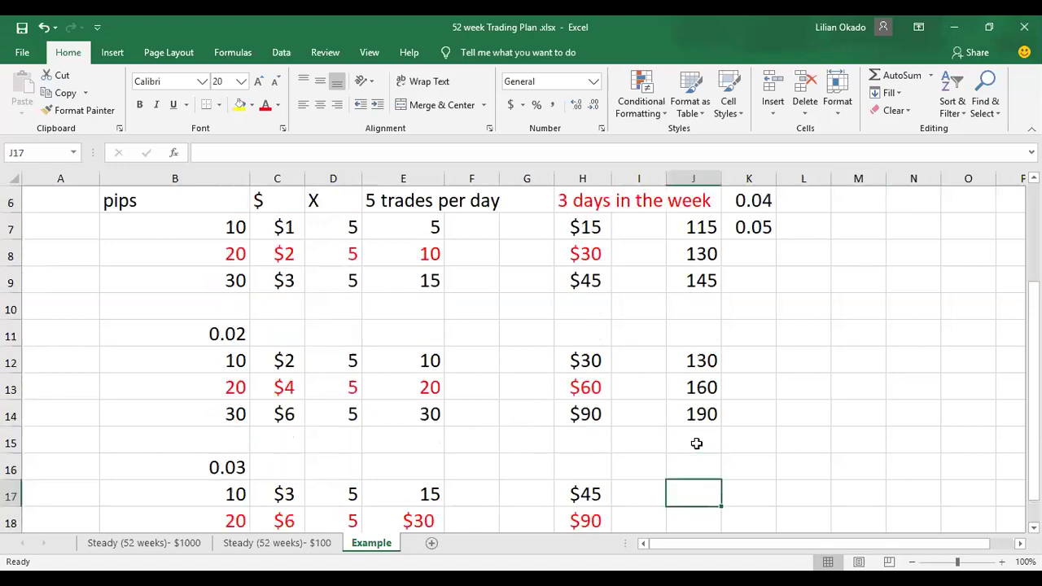
{"action": "scroll", "coordinate": [696, 442], "scroll_direction": "down", "scroll_amount": 1}
{"action": "scroll", "coordinate": [696, 443], "scroll_direction": "down", "scroll_amount": 2}
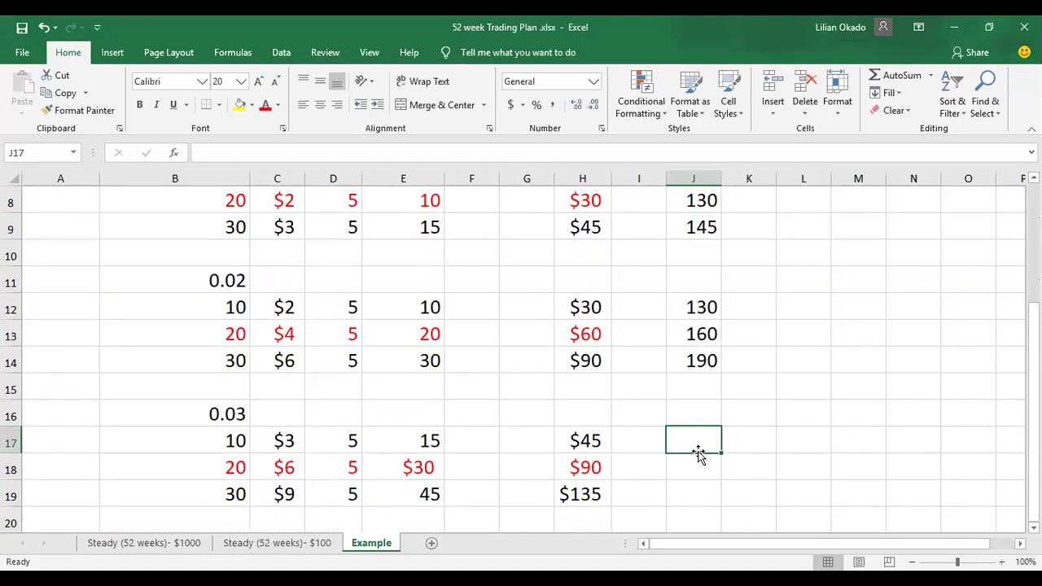
{"action": "scroll", "coordinate": [701, 442], "scroll_direction": "up", "scroll_amount": 2}
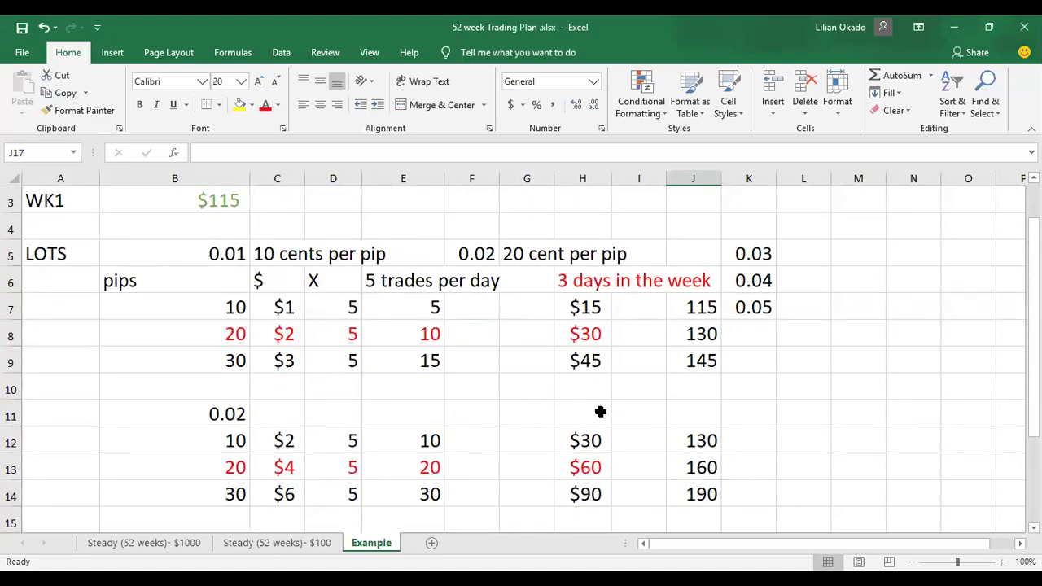
{"action": "scroll", "coordinate": [643, 440], "scroll_direction": "down", "scroll_amount": 2}
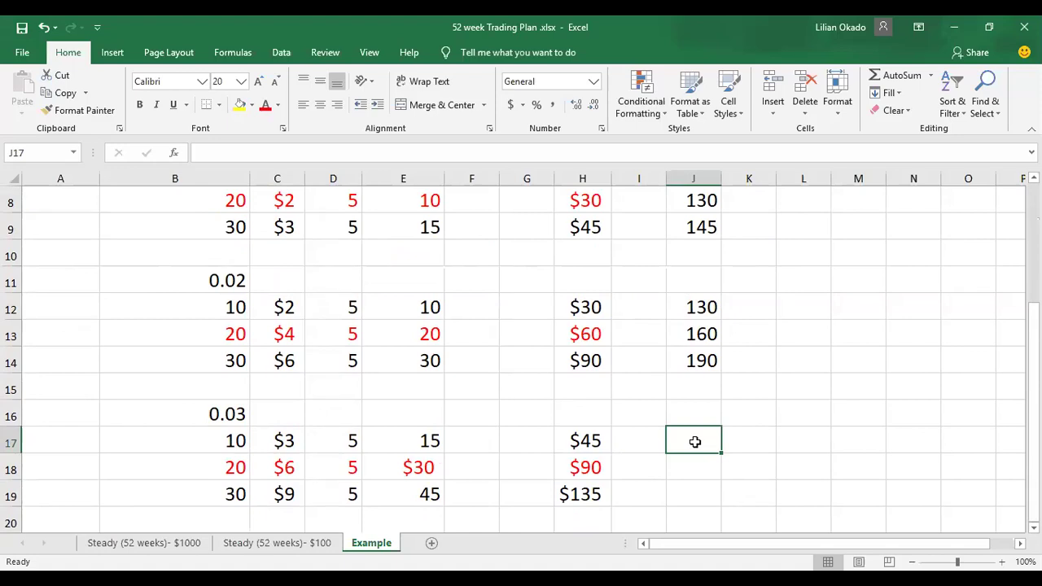
{"action": "type", "text": "675"}
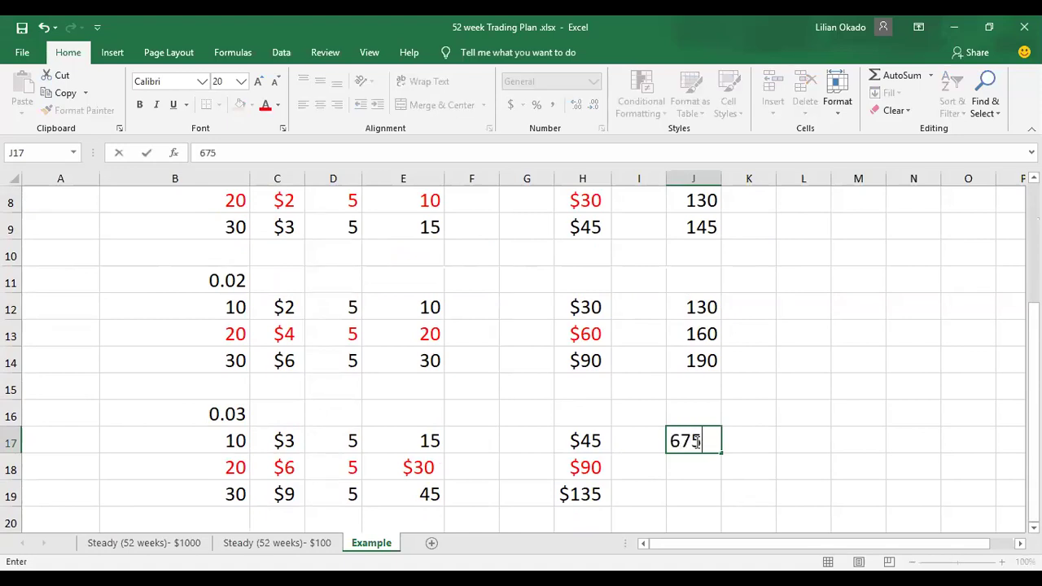
{"action": "left_click", "coordinate": [741, 463]}
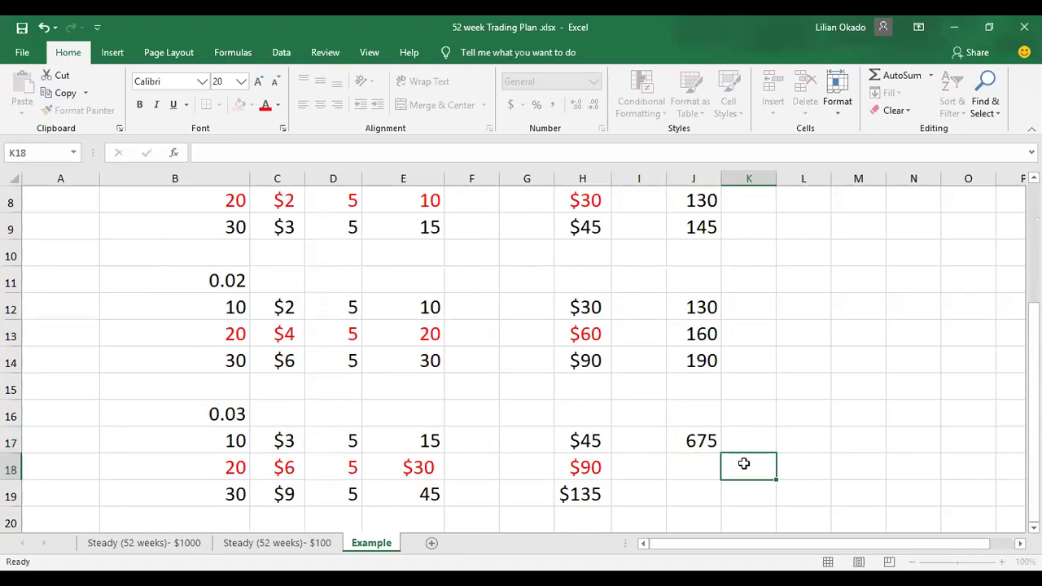
{"action": "left_click", "coordinate": [674, 462]}
{"action": "left_click", "coordinate": [689, 442]}
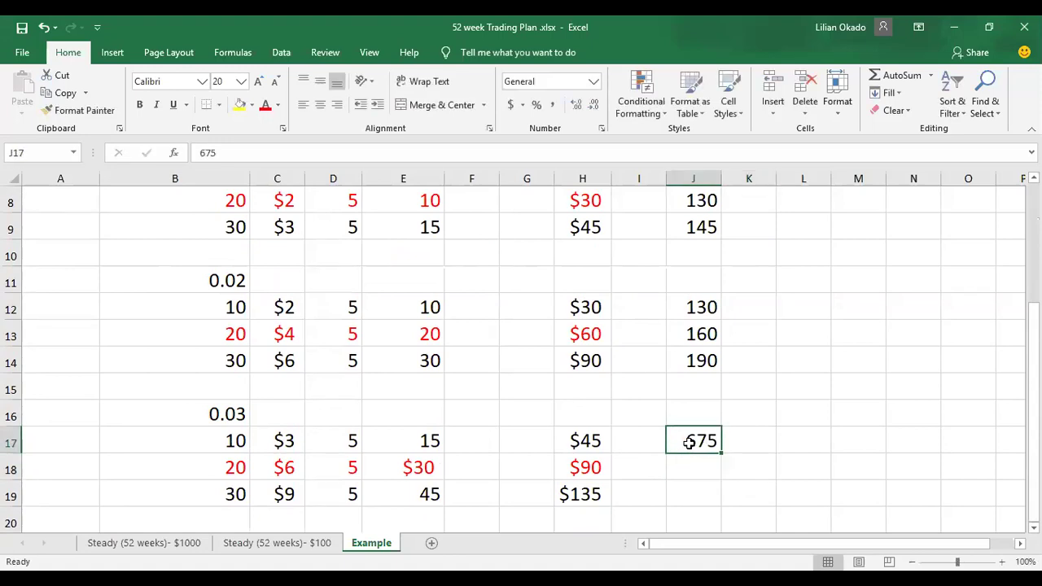
{"action": "key", "text": "BackSpace"}
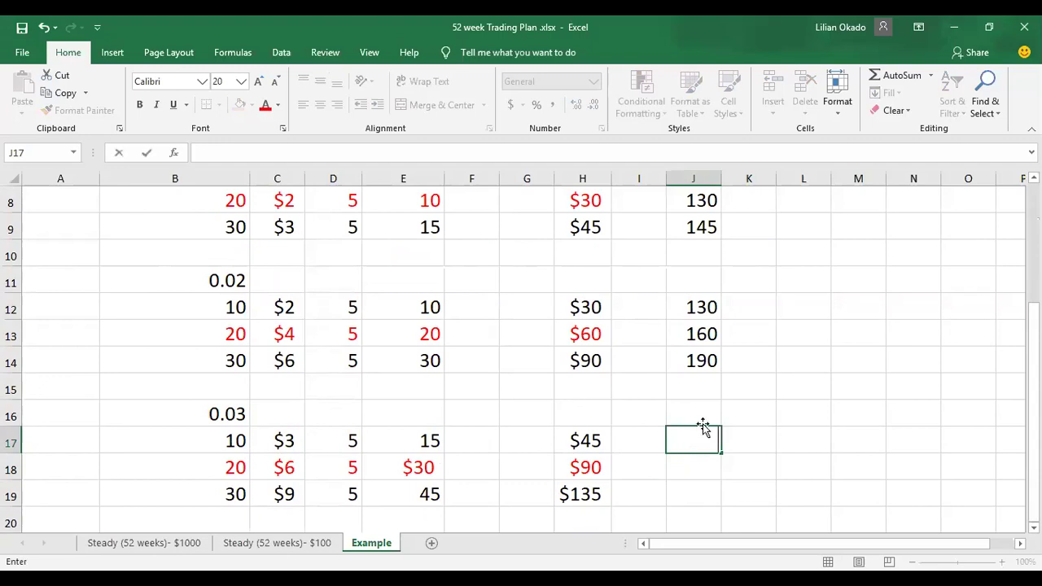
- Enter the end-of-week balances for the 0.03-lot block: 145 in J17, 190 in J18 and 235 in J19
{"action": "scroll", "coordinate": [702, 422], "scroll_direction": "up", "scroll_amount": 2}
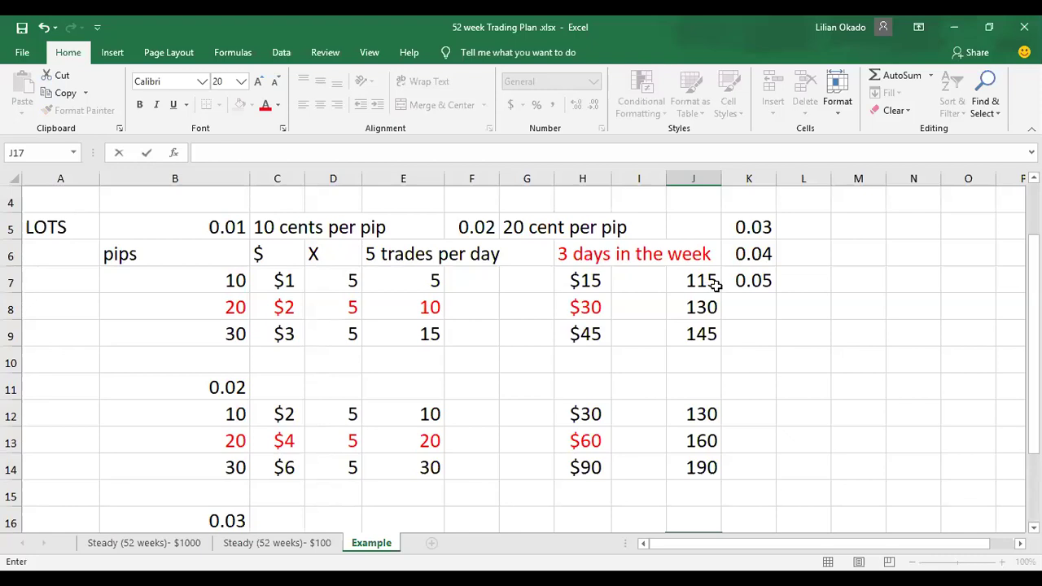
{"action": "scroll", "coordinate": [694, 338], "scroll_direction": "down", "scroll_amount": 1}
{"action": "scroll", "coordinate": [694, 338], "scroll_direction": "down", "scroll_amount": 1}
{"action": "scroll", "coordinate": [695, 337], "scroll_direction": "up", "scroll_amount": 1}
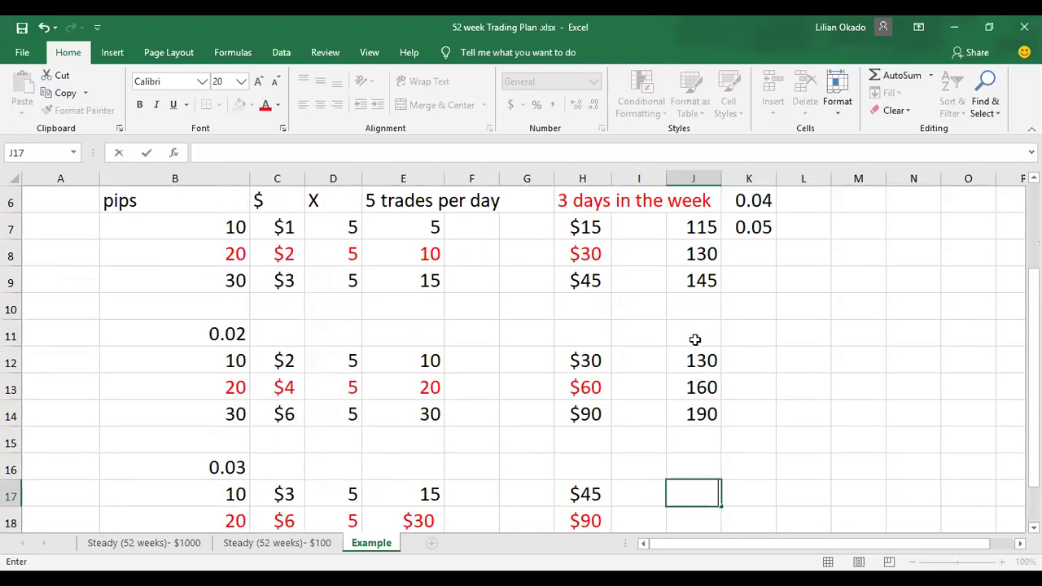
{"action": "scroll", "coordinate": [695, 340], "scroll_direction": "down", "scroll_amount": 2}
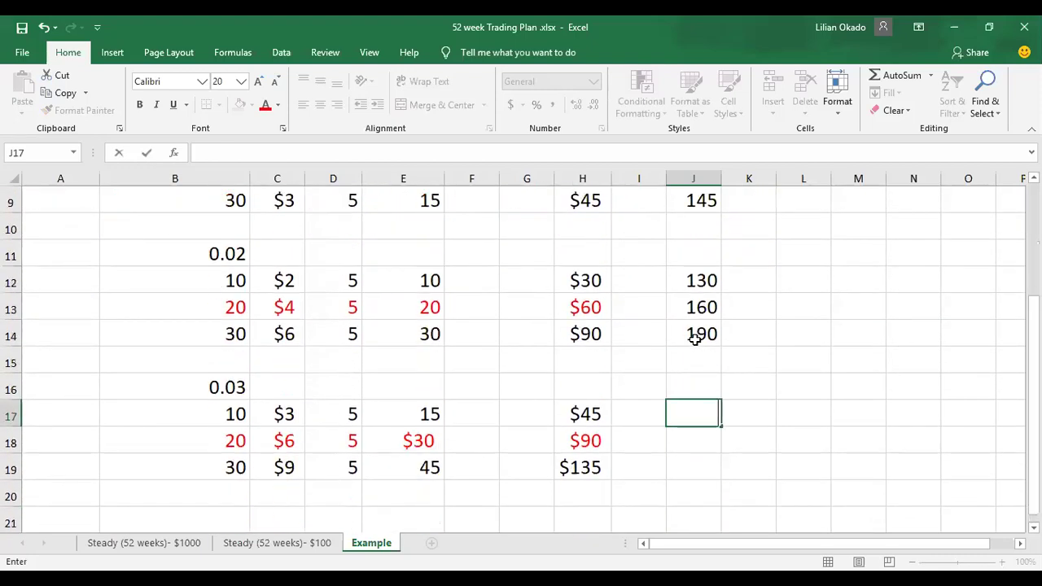
{"action": "type", "text": "145"}
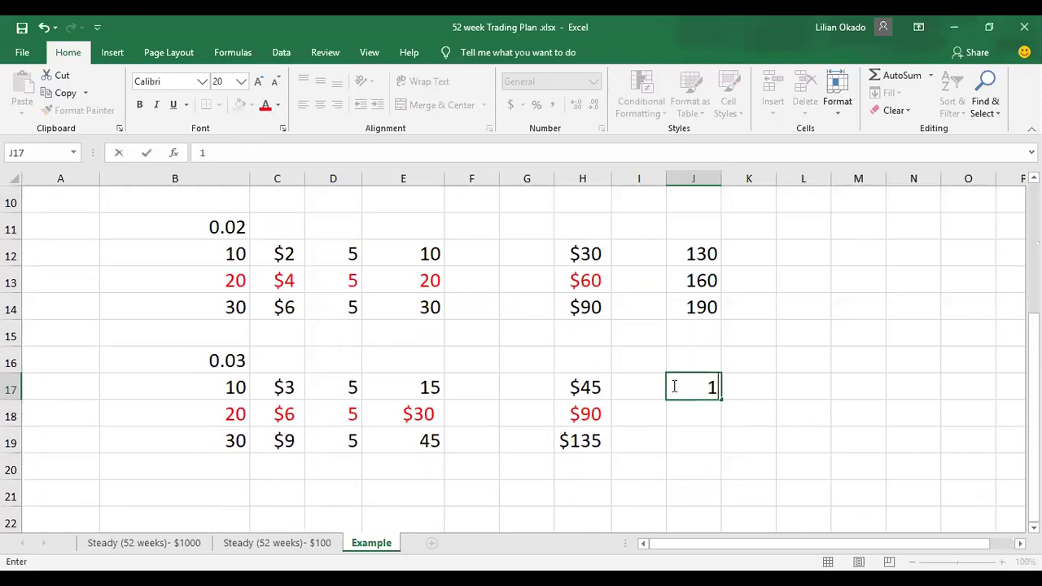
{"action": "left_click", "coordinate": [694, 416]}
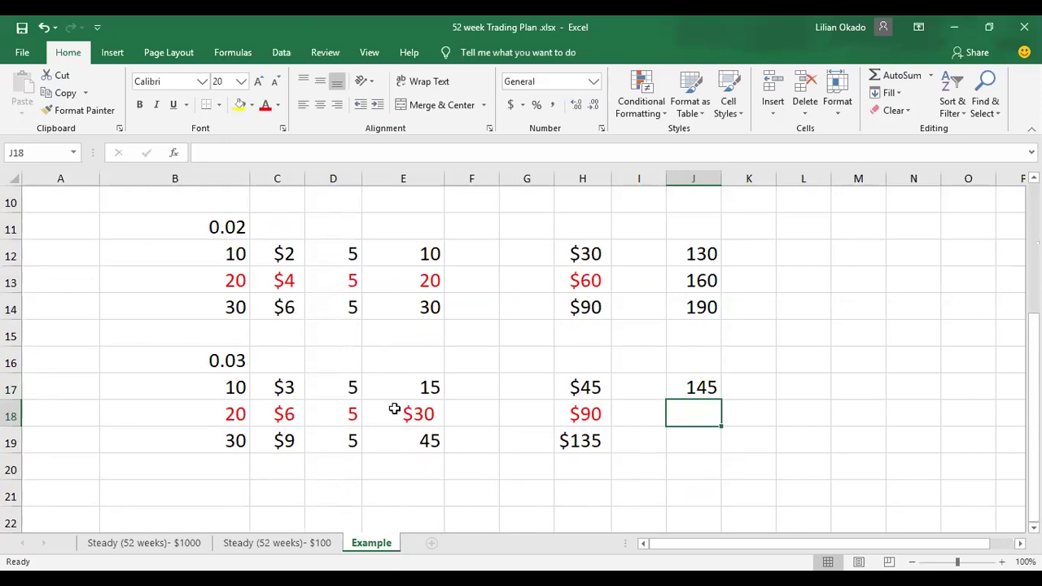
{"action": "type", "text": "190"}
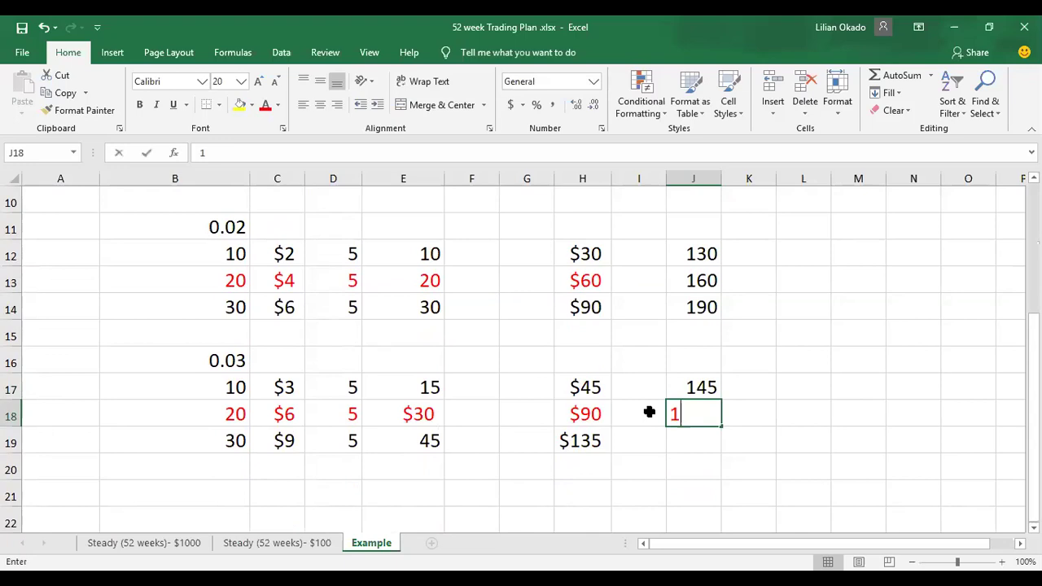
{"action": "left_click", "coordinate": [678, 447]}
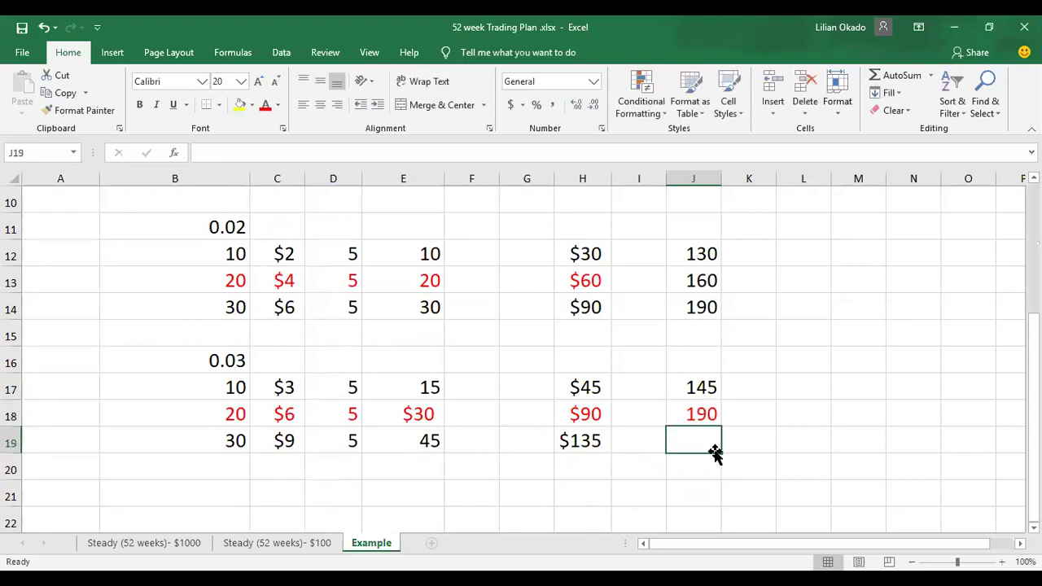
{"action": "type", "text": "235"}
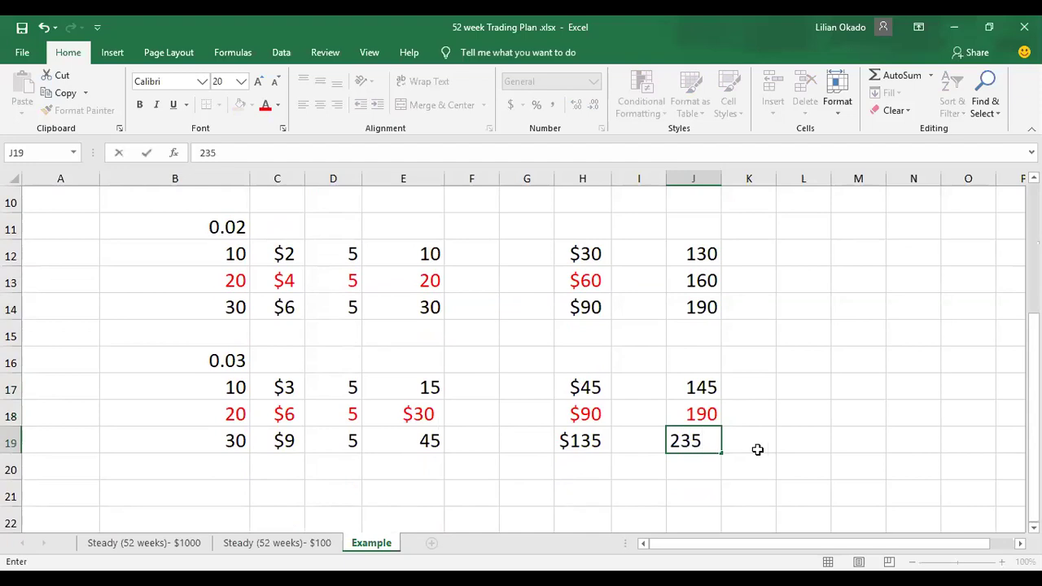
{"action": "left_click", "coordinate": [765, 452]}
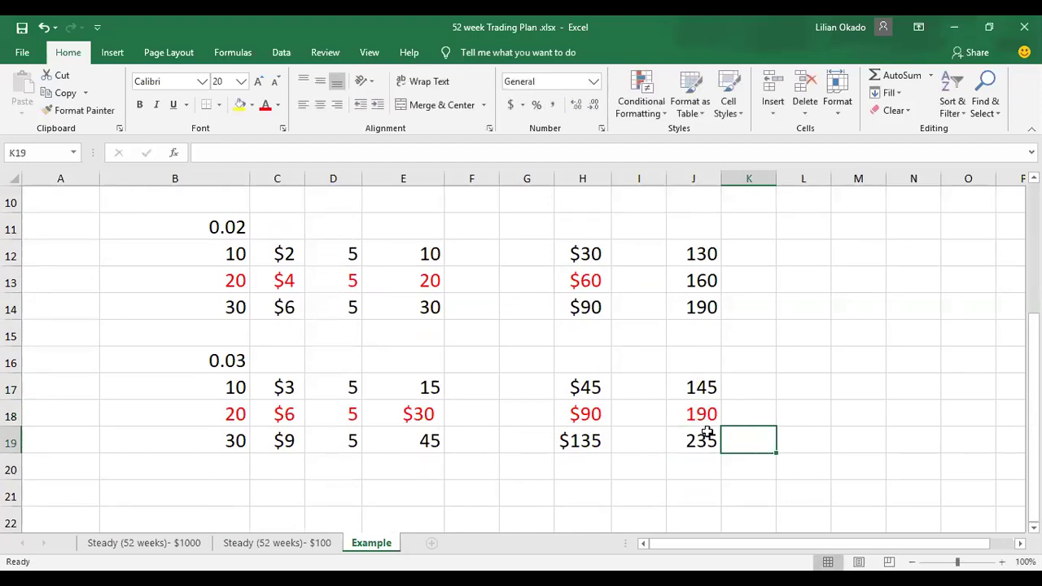
- Add a dollar sign in front of the 0.03-lot balances in J17:J19, making them $145, $190 and $235
{"action": "double_click", "coordinate": [685, 389]}
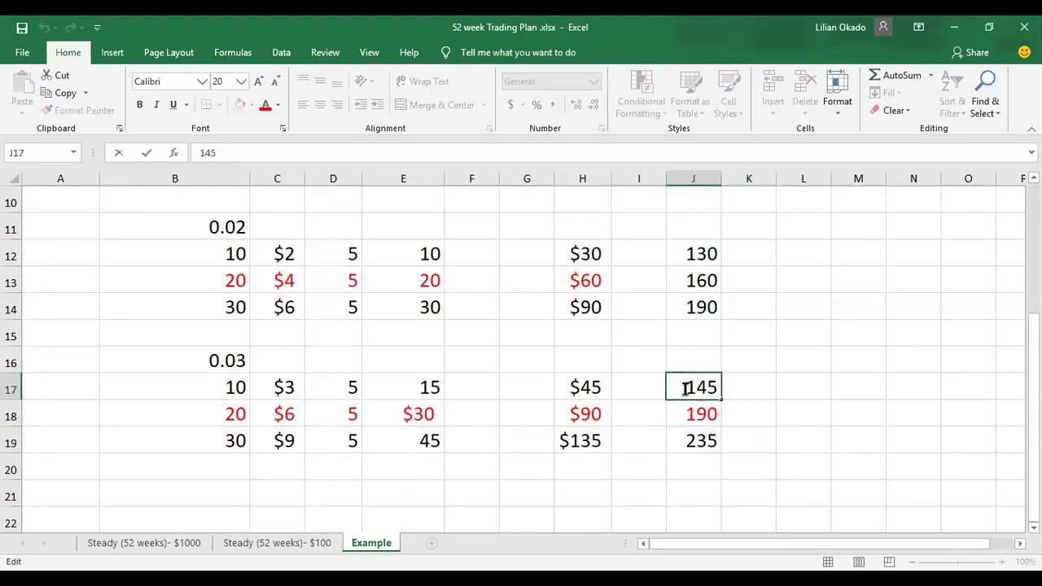
{"action": "type", "text": "$"}
{"action": "key", "text": "Return"}
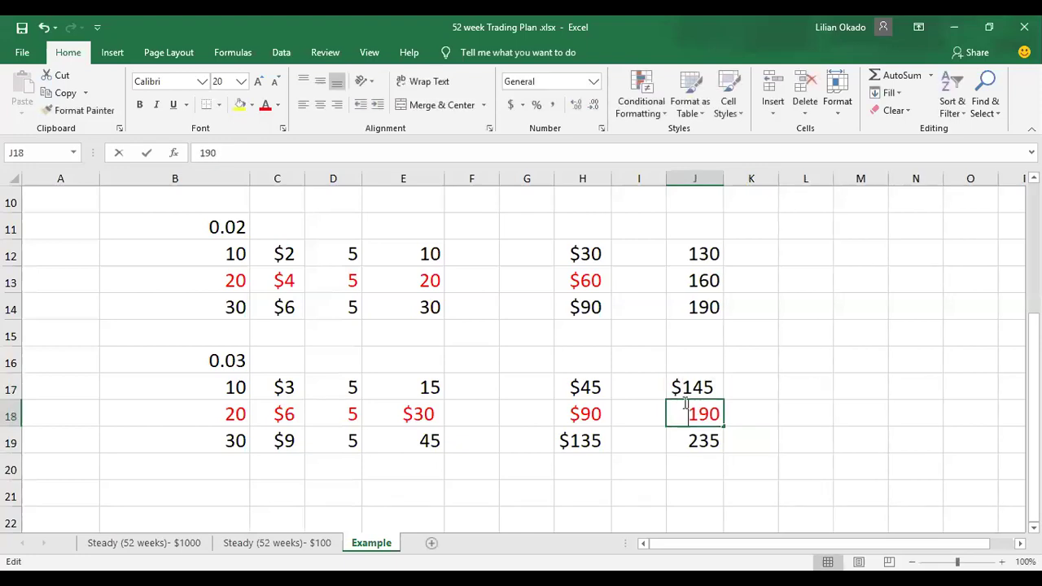
{"action": "type", "text": "$"}
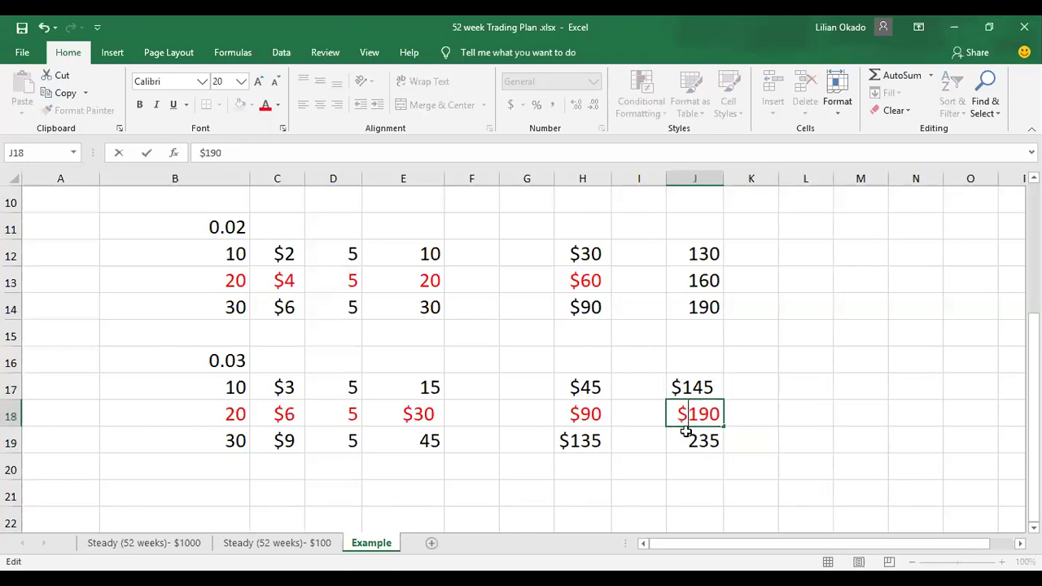
{"action": "key", "text": "Return"}
{"action": "double_click", "coordinate": [688, 440]}
{"action": "type", "text": "$"}
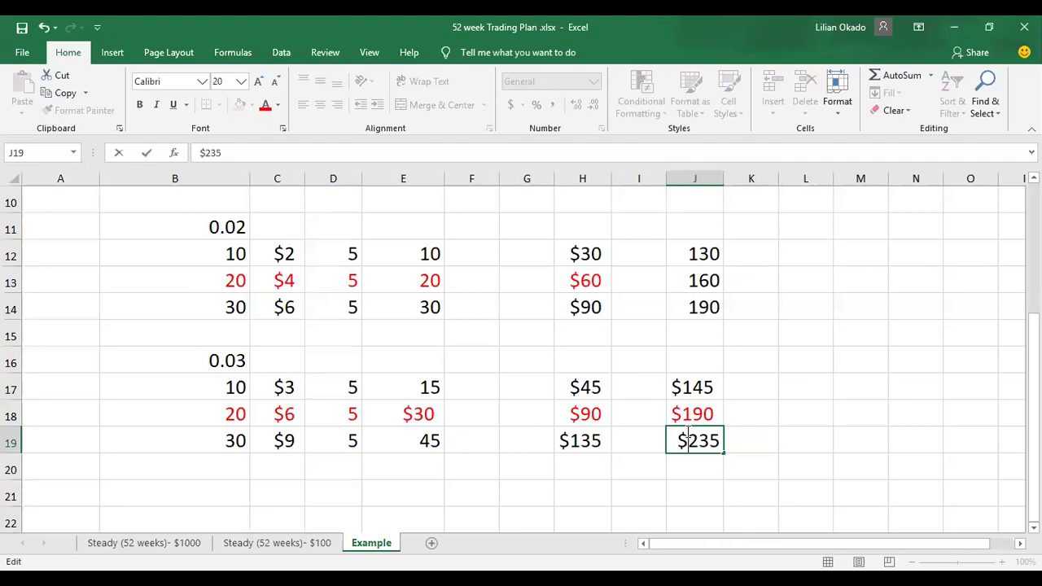
{"action": "left_click", "coordinate": [786, 414]}
- Review the pips, daily profits, weekly profits and balances of the 0.01, 0.02 and 0.03-lot blocks
{"action": "scroll", "coordinate": [468, 424], "scroll_direction": "up", "scroll_amount": 2}
{"action": "scroll", "coordinate": [466, 423], "scroll_direction": "down", "scroll_amount": 2}
{"action": "scroll", "coordinate": [467, 424], "scroll_direction": "up", "scroll_amount": 4}
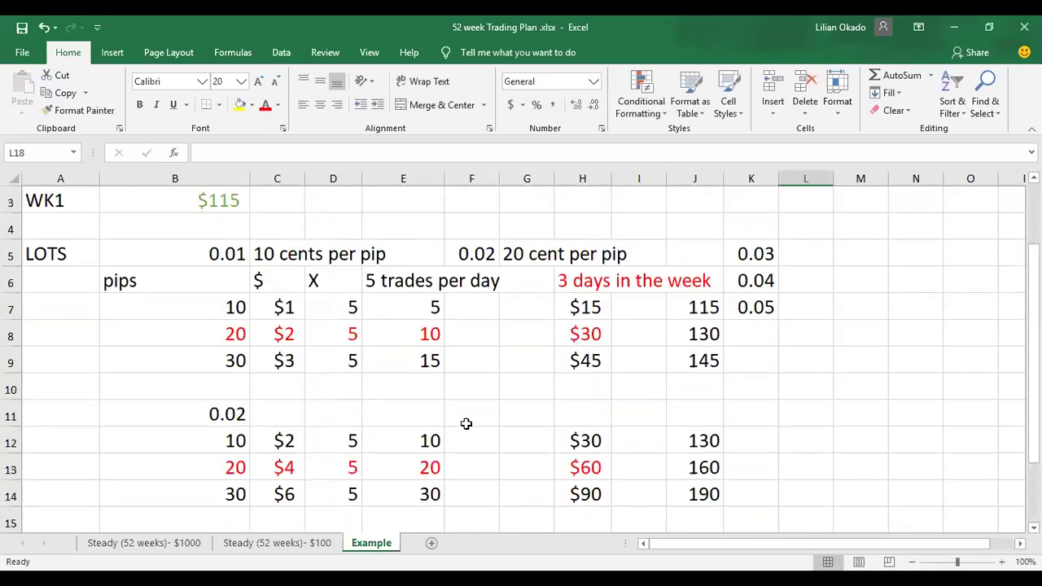
{"action": "scroll", "coordinate": [467, 423], "scroll_direction": "down", "scroll_amount": 3}
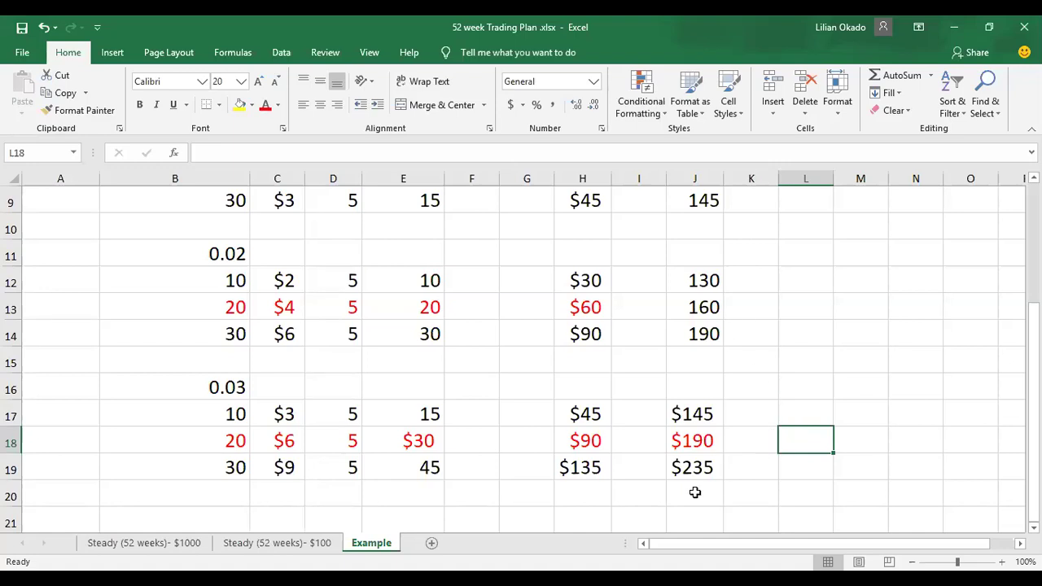
{"action": "scroll", "coordinate": [668, 456], "scroll_direction": "down", "scroll_amount": 1}
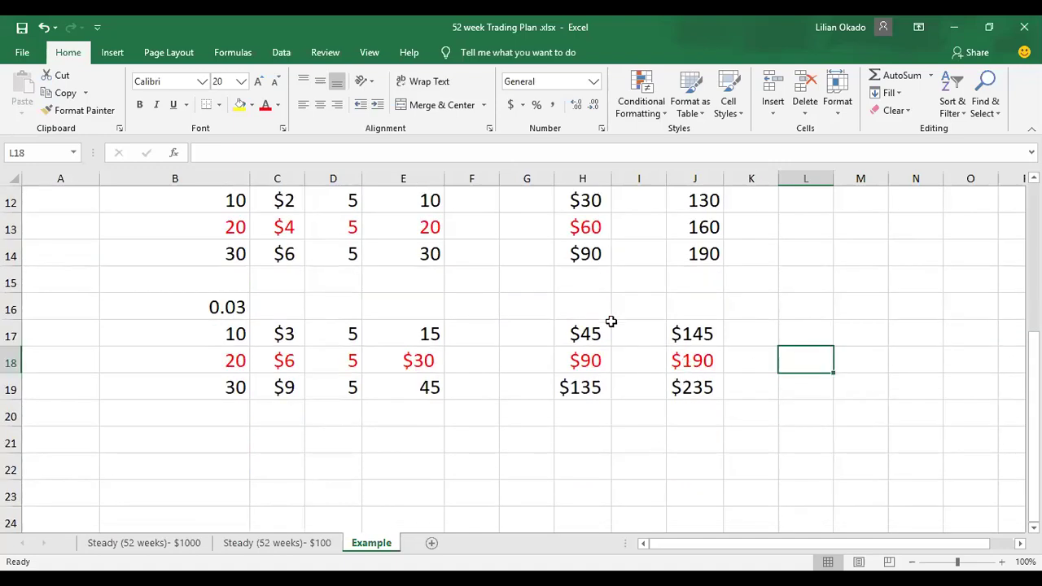
{"action": "left_click", "coordinate": [68, 330]}
{"action": "scroll", "coordinate": [69, 331], "scroll_direction": "up", "scroll_amount": 1}
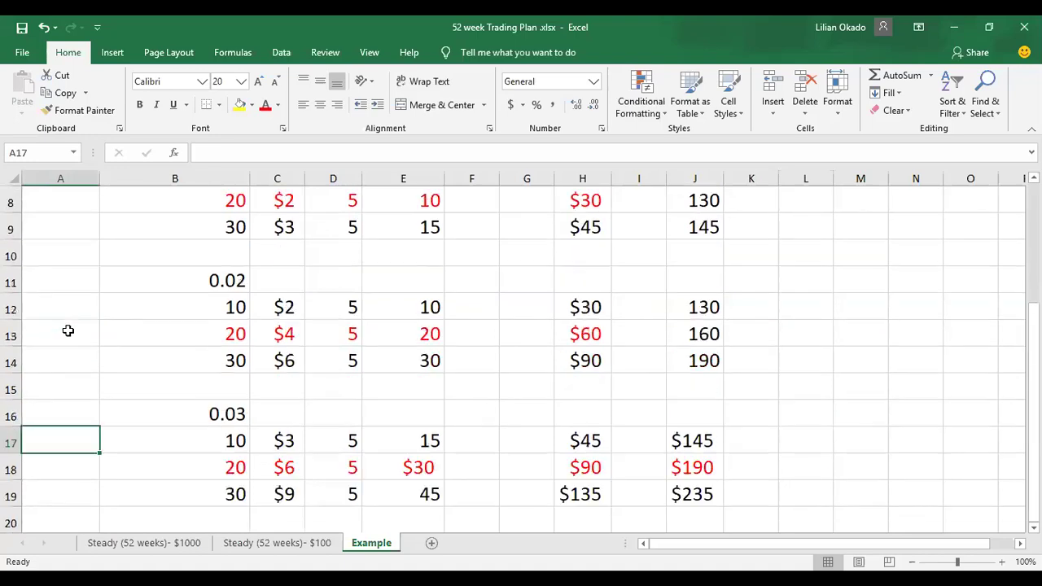
{"action": "scroll", "coordinate": [68, 331], "scroll_direction": "down", "scroll_amount": 2}
- Enter the multiplier X4 in L17, beside the 10-pip row of the 0.03-lot block
{"action": "left_click", "coordinate": [825, 309]}
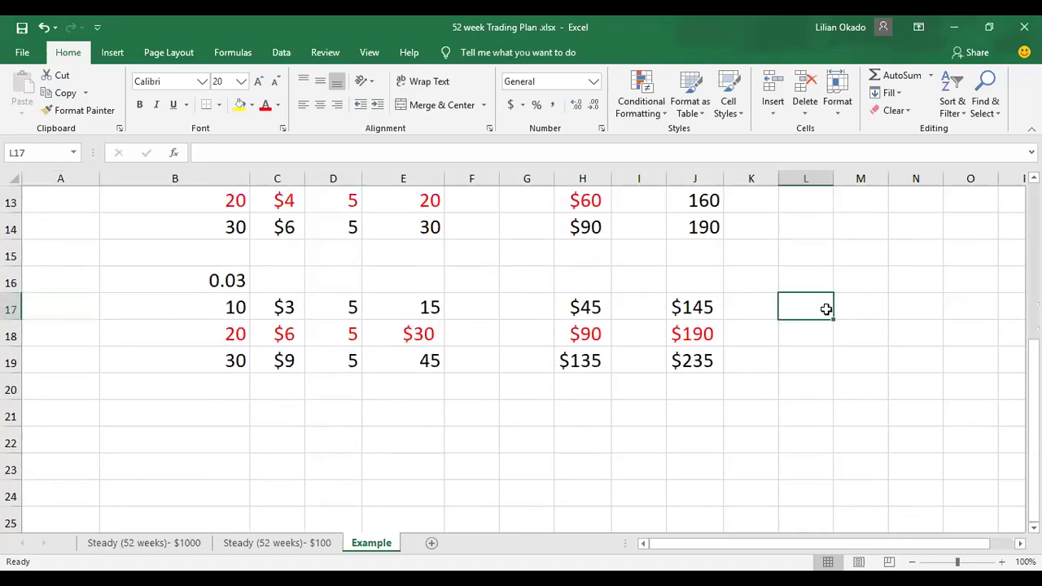
{"action": "left_click", "coordinate": [759, 308]}
{"action": "left_click", "coordinate": [804, 308]}
{"action": "type", "text": "X$"}
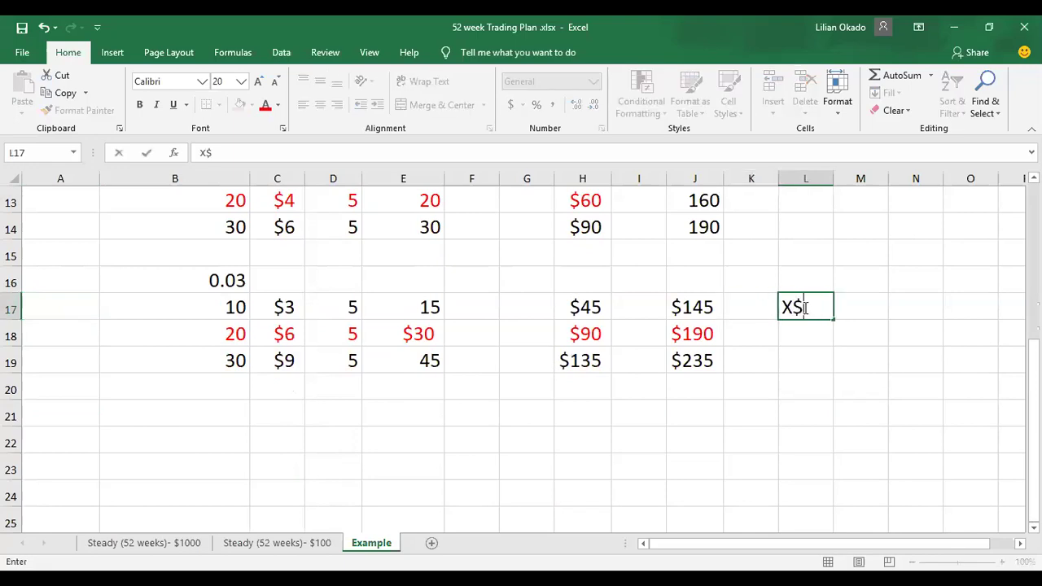
{"action": "key", "text": "BackSpace"}
{"action": "type", "text": "$"}
{"action": "key", "text": "BackSpace"}
{"action": "type", "text": "4"}
{"action": "left_click", "coordinate": [804, 343]}
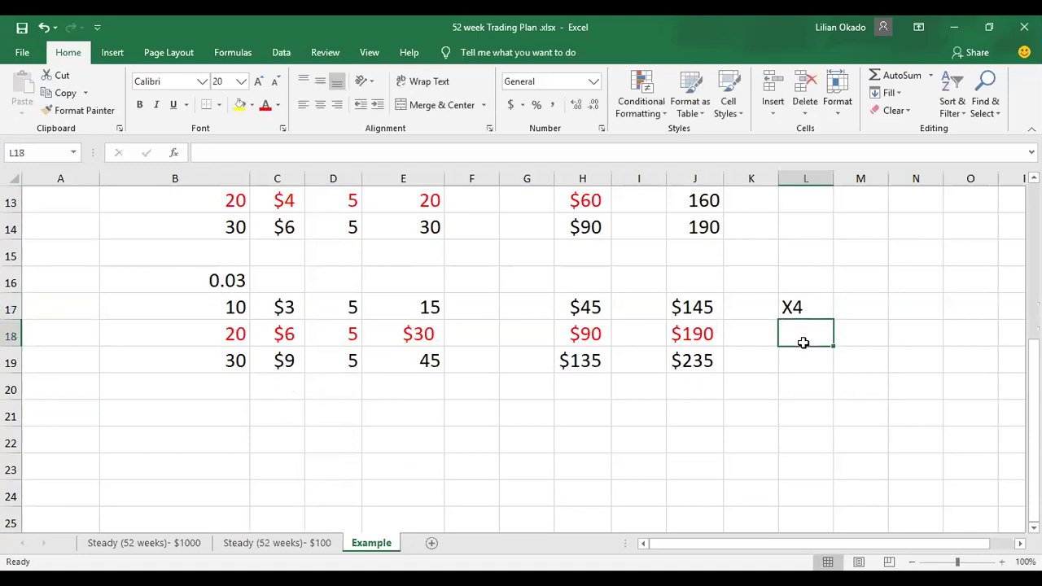
- Enter the multiplier X4 in L18 and L19 for the 20-pip and 30-pip rows of the 0.03-lot block
{"action": "type", "text": "X4"}
{"action": "key", "text": "BackSpace"}
{"action": "type", "text": "$"}
{"action": "key", "text": "BackSpace"}
{"action": "type", "text": "4"}
{"action": "left_click", "coordinate": [800, 361]}
{"action": "type", "text": "X4"}
{"action": "scroll", "coordinate": [788, 324], "scroll_direction": "up", "scroll_amount": 1}
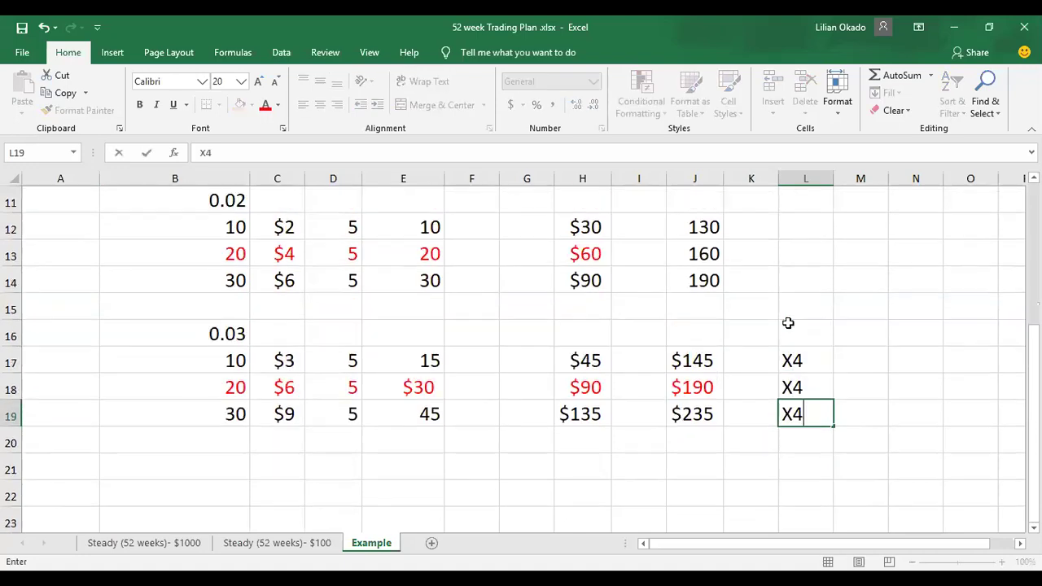
{"action": "left_click", "coordinate": [791, 258]}
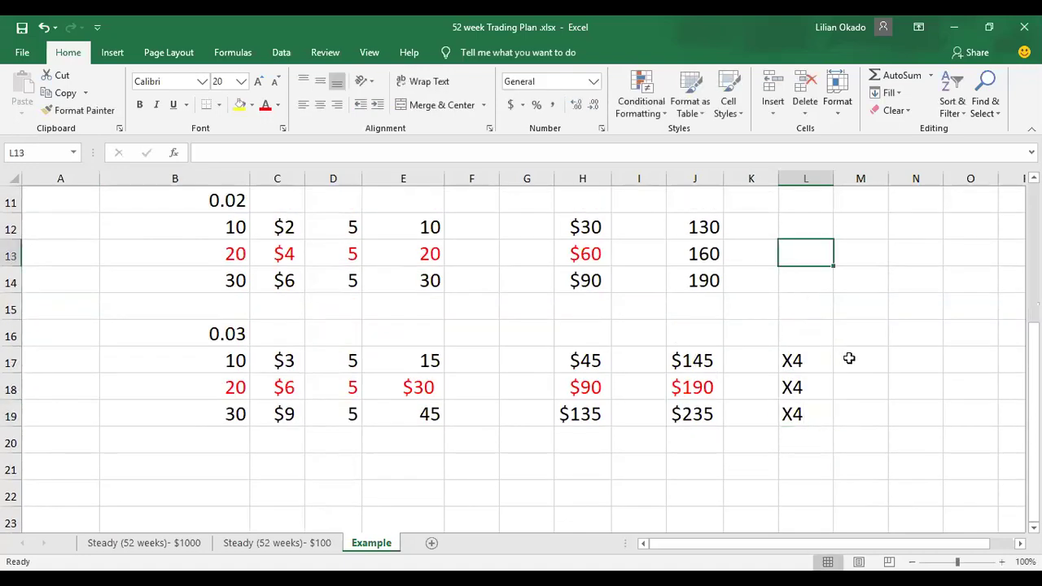
- Enter the multiplier X4 in L14 and L13, beside the 30-pip and 20-pip rows of the 0.02-lot block
{"action": "left_click", "coordinate": [786, 286]}
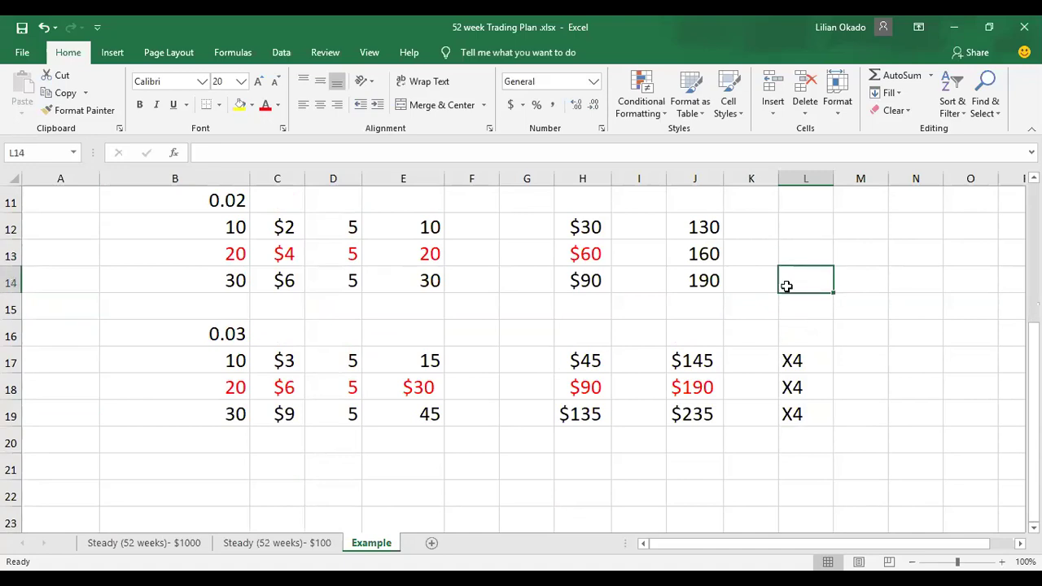
{"action": "type", "text": "X$"}
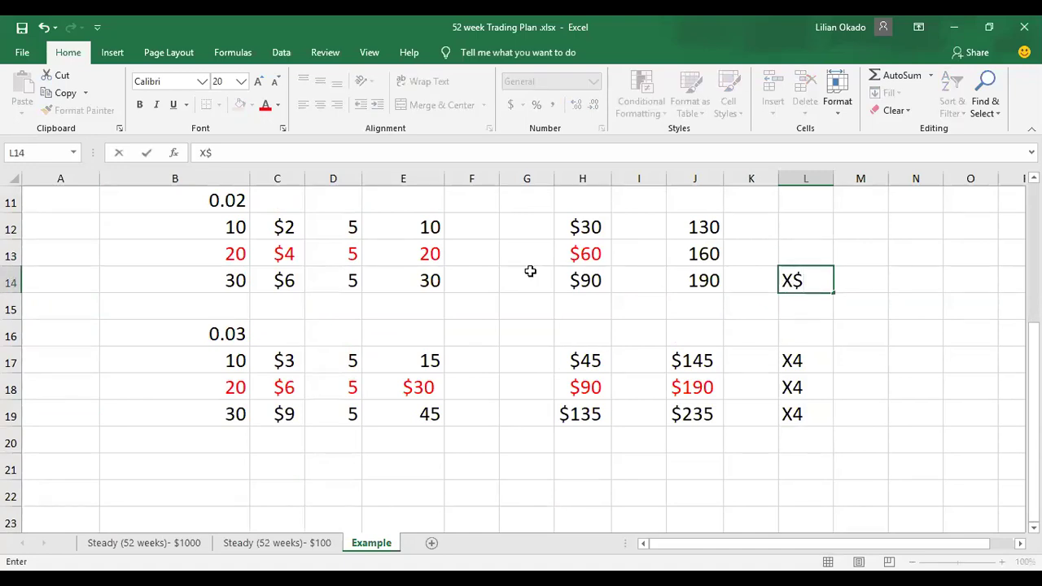
{"action": "left_click", "coordinate": [875, 418]}
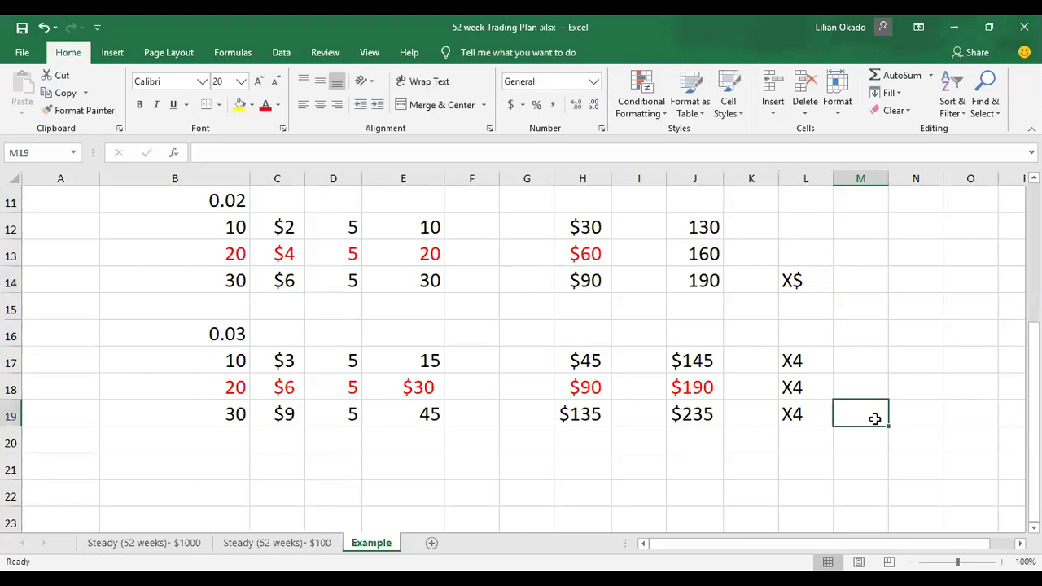
{"action": "double_click", "coordinate": [802, 280]}
{"action": "key", "text": "BackSpace"}
{"action": "type", "text": "4"}
{"action": "left_click", "coordinate": [796, 254]}
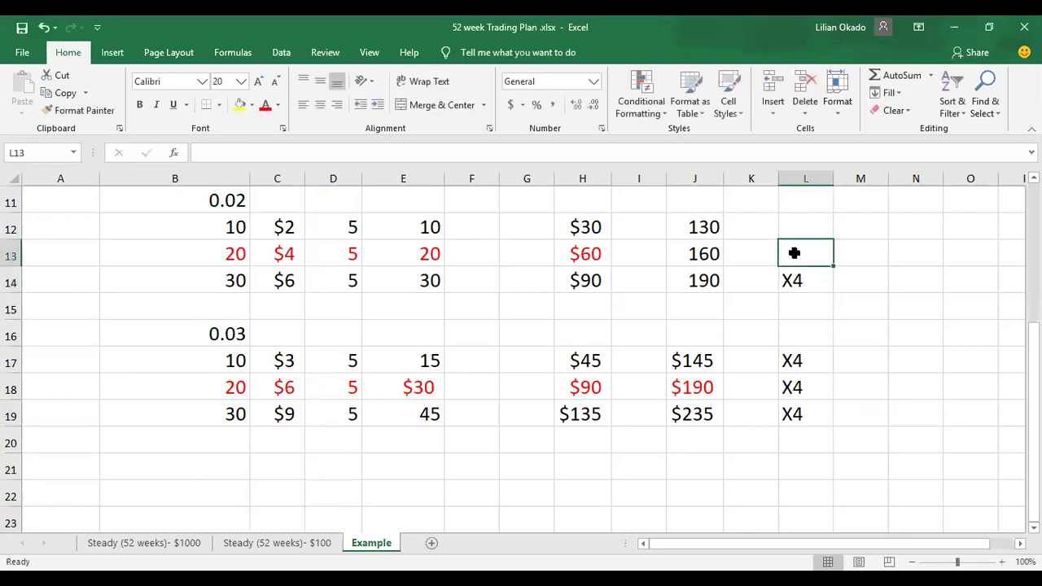
{"action": "type", "text": "X$"}
{"action": "key", "text": "BackSpace"}
{"action": "type", "text": "4"}
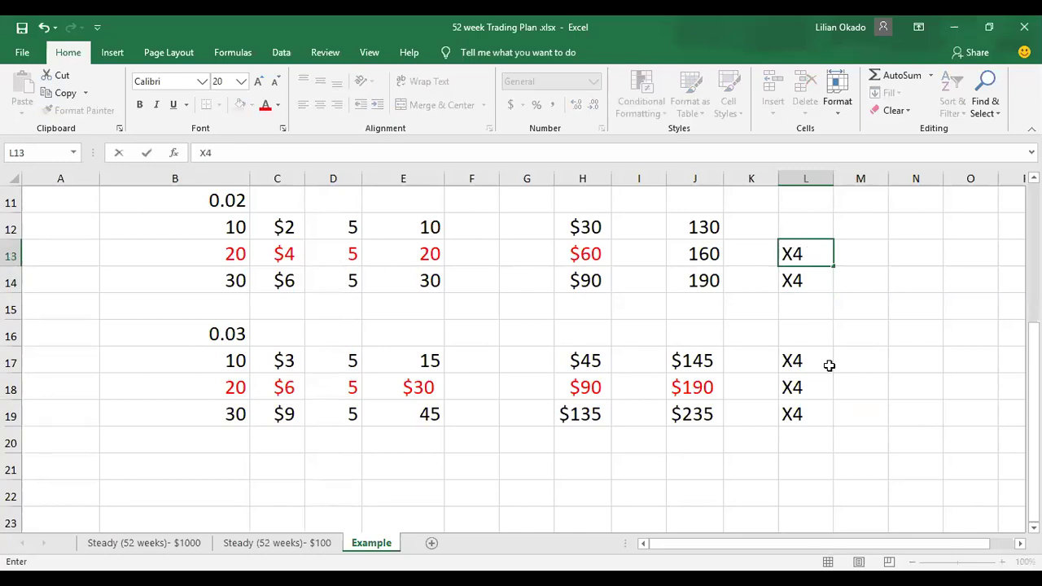
- Enter the four-week totals of the 0.03-lot block: 940 in M19, 760 in M18 and 580 in M17
{"action": "left_click", "coordinate": [867, 410]}
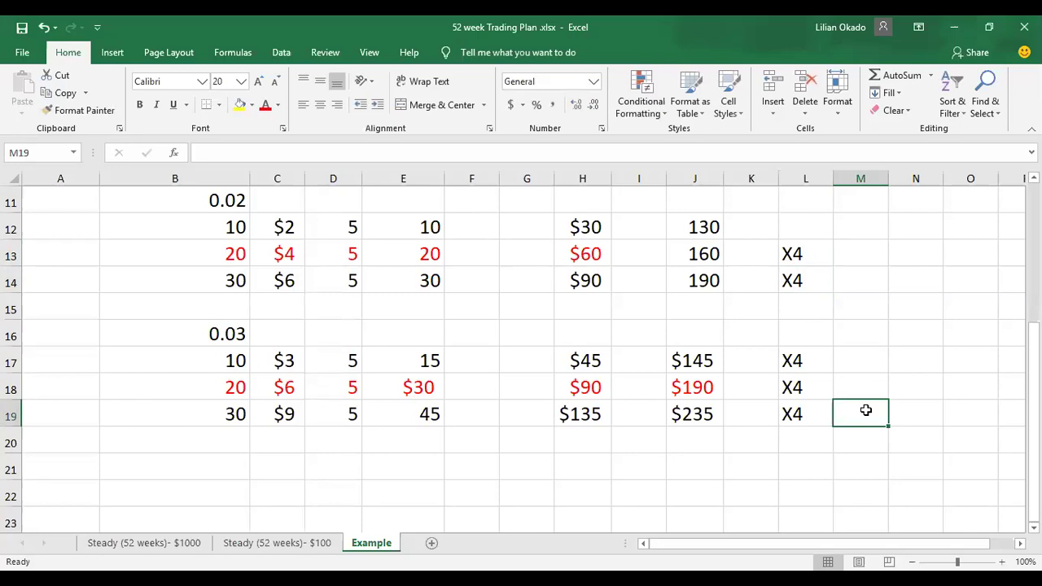
{"action": "type", "text": "940"}
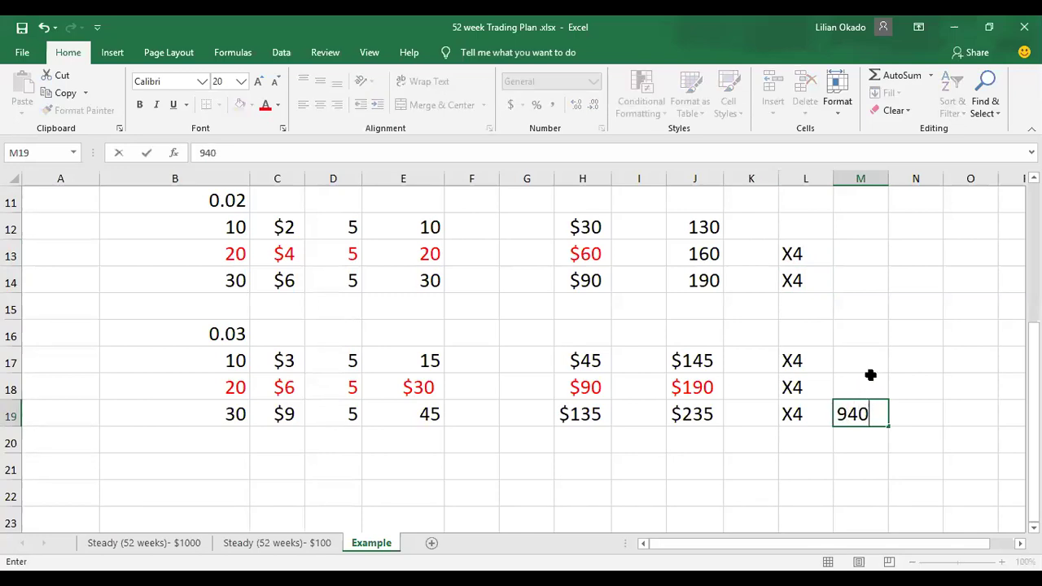
{"action": "left_click", "coordinate": [873, 385]}
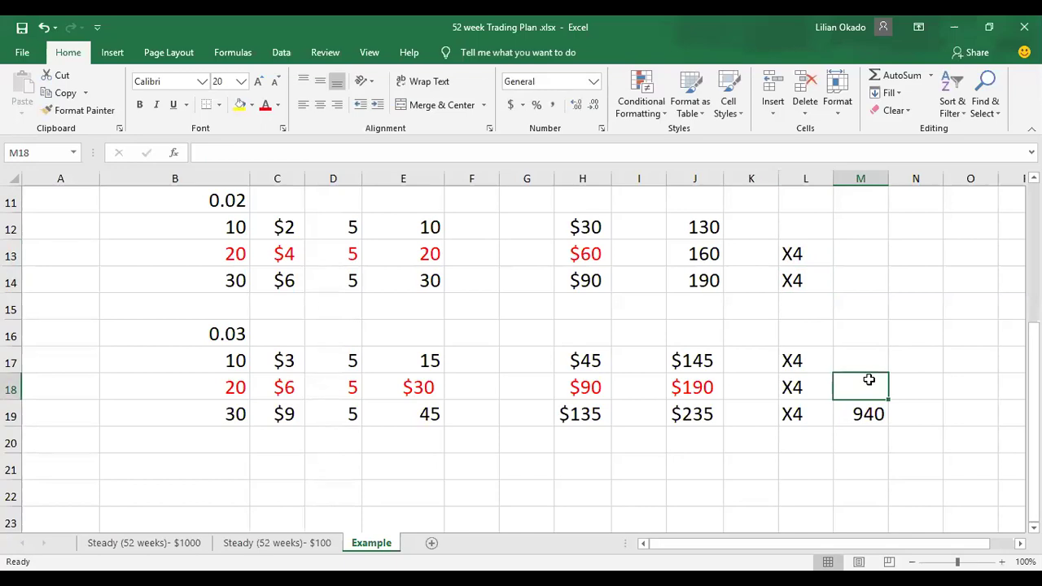
{"action": "left_click", "coordinate": [697, 351]}
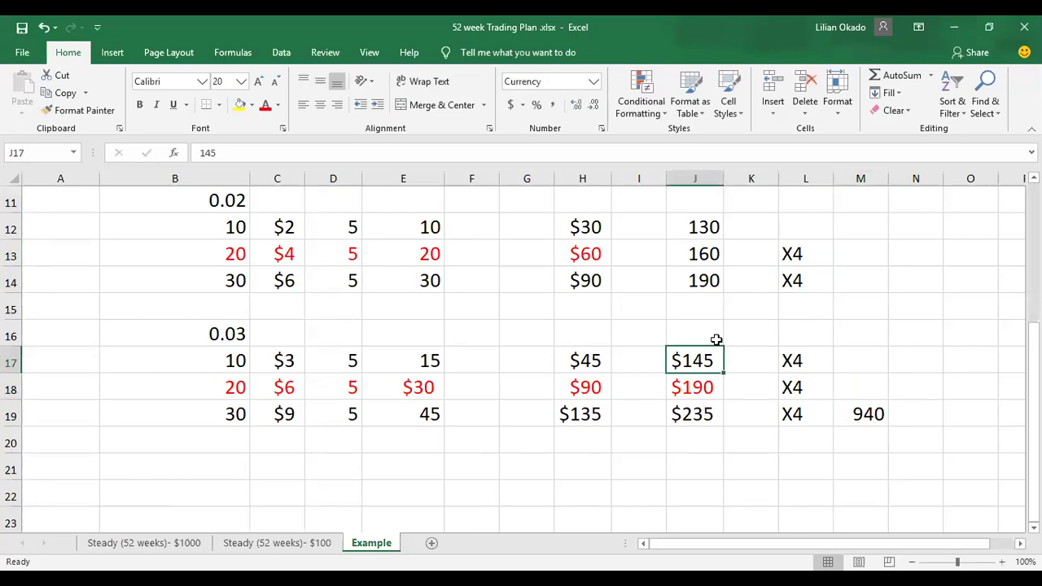
{"action": "left_click", "coordinate": [717, 339]}
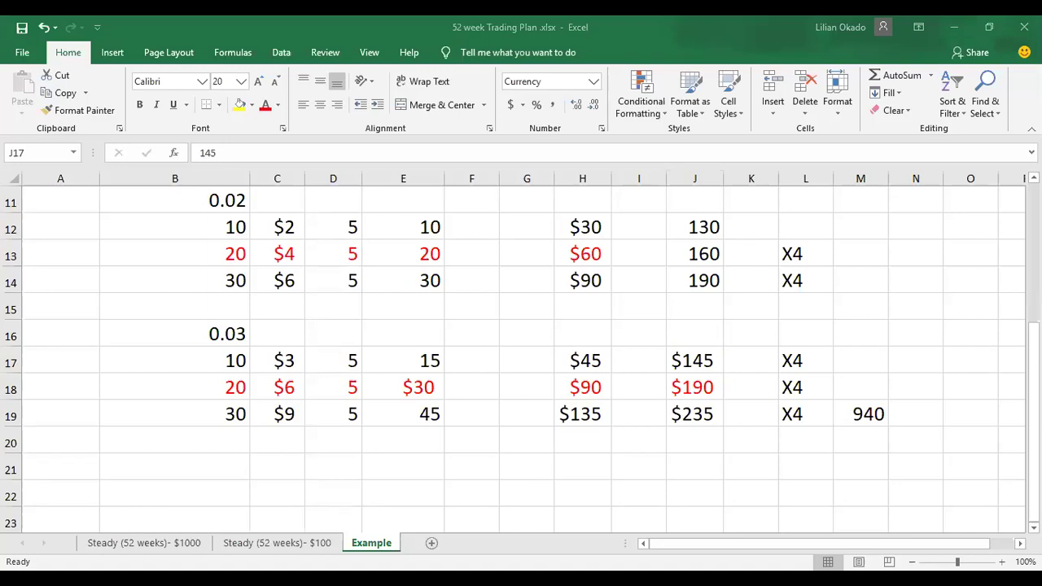
{"action": "left_click", "coordinate": [715, 371]}
{"action": "left_click", "coordinate": [875, 392]}
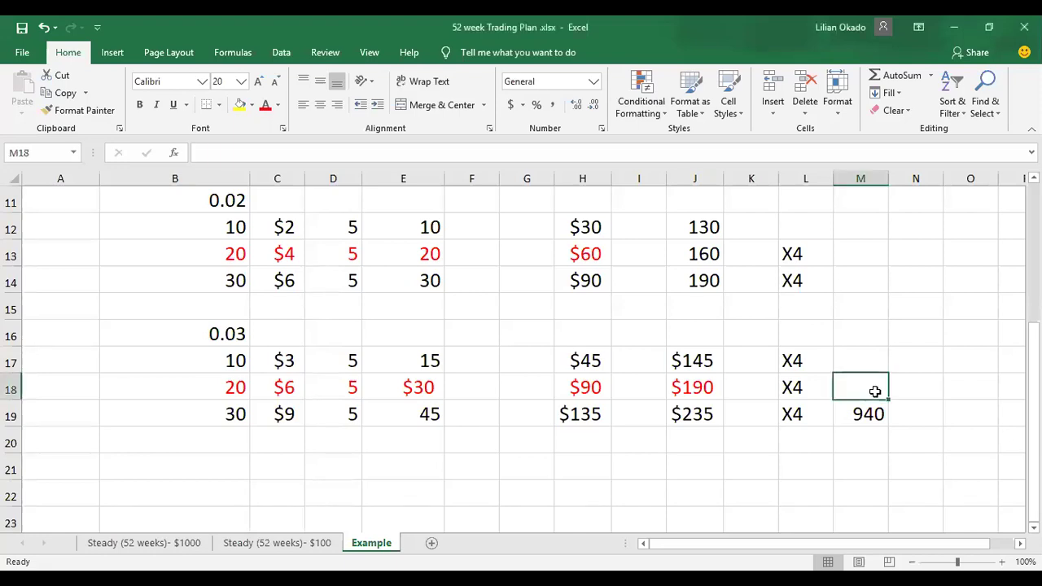
{"action": "type", "text": "760"}
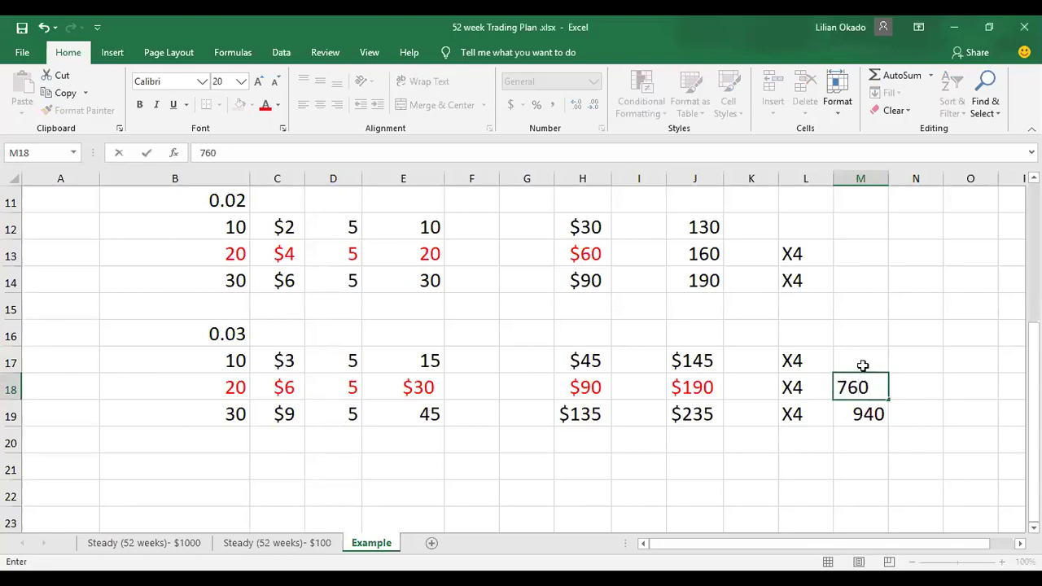
{"action": "left_click", "coordinate": [861, 362]}
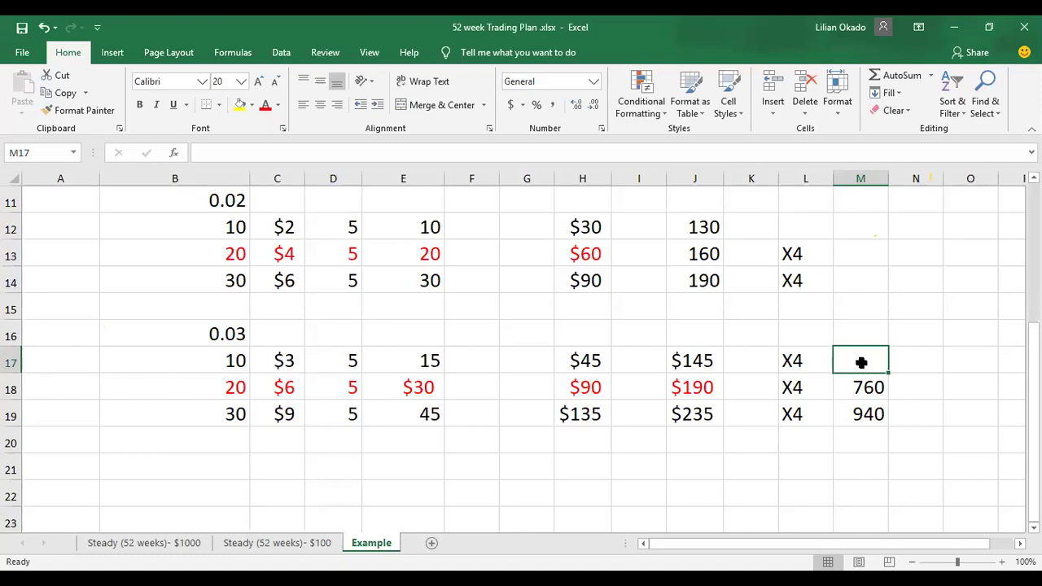
{"action": "type", "text": "580"}
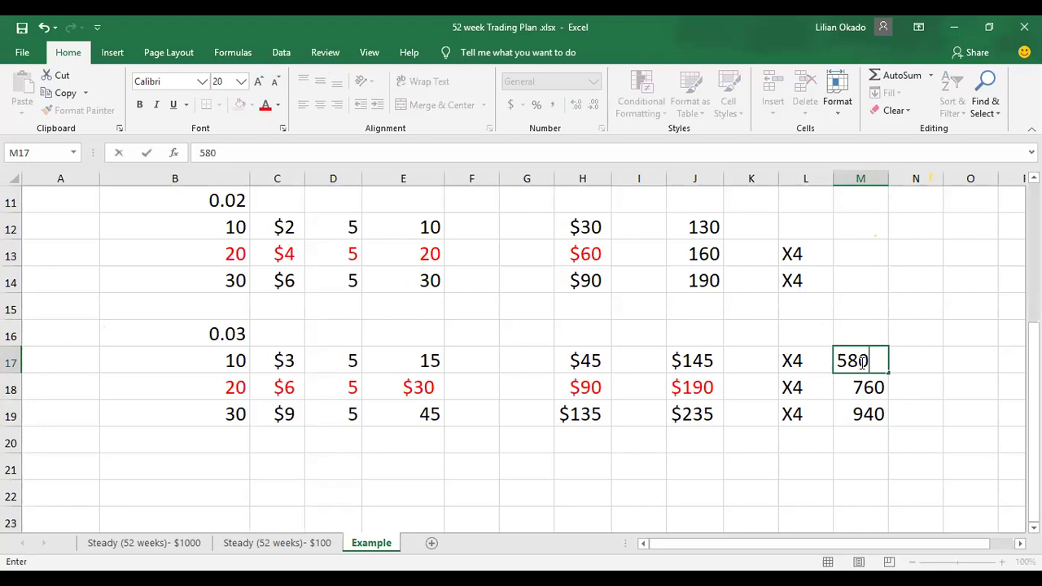
- Enter X4 in L12 for the 0.02-lot 10-pip row and in L9 for the 0.01-lot 30-pip row
{"action": "left_click", "coordinate": [859, 282]}
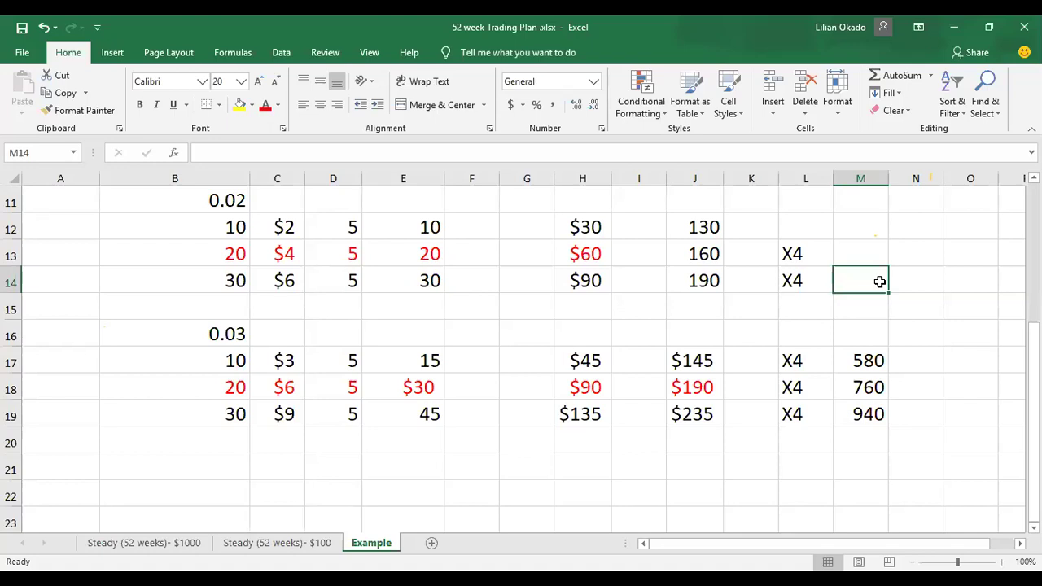
{"action": "left_click", "coordinate": [820, 235]}
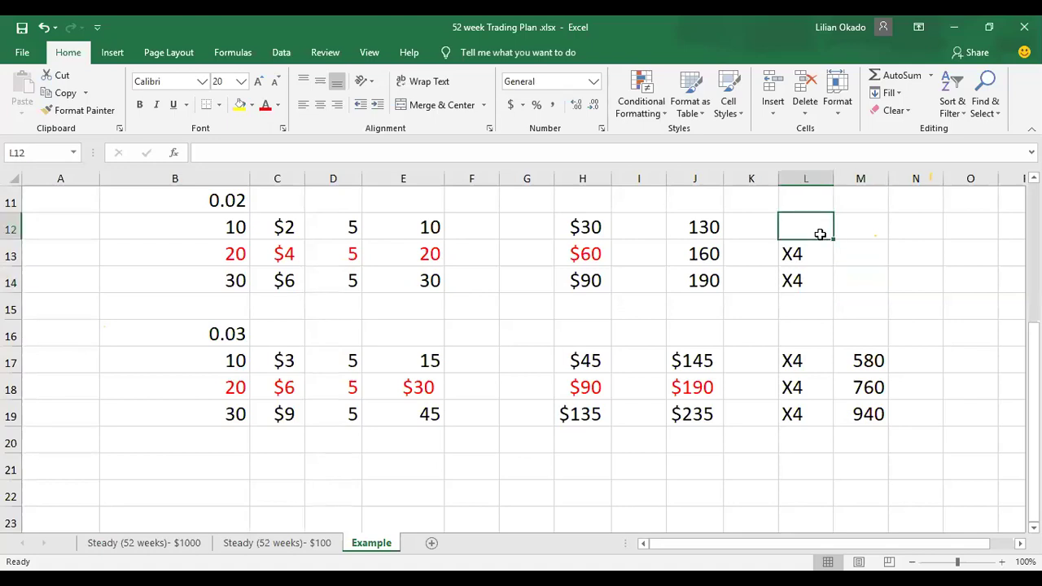
{"action": "type", "text": "X4"}
{"action": "key", "text": "BackSpace"}
{"action": "type", "text": "5"}
{"action": "key", "text": "BackSpace"}
{"action": "type", "text": "4"}
{"action": "scroll", "coordinate": [847, 275], "scroll_direction": "up", "scroll_amount": 2}
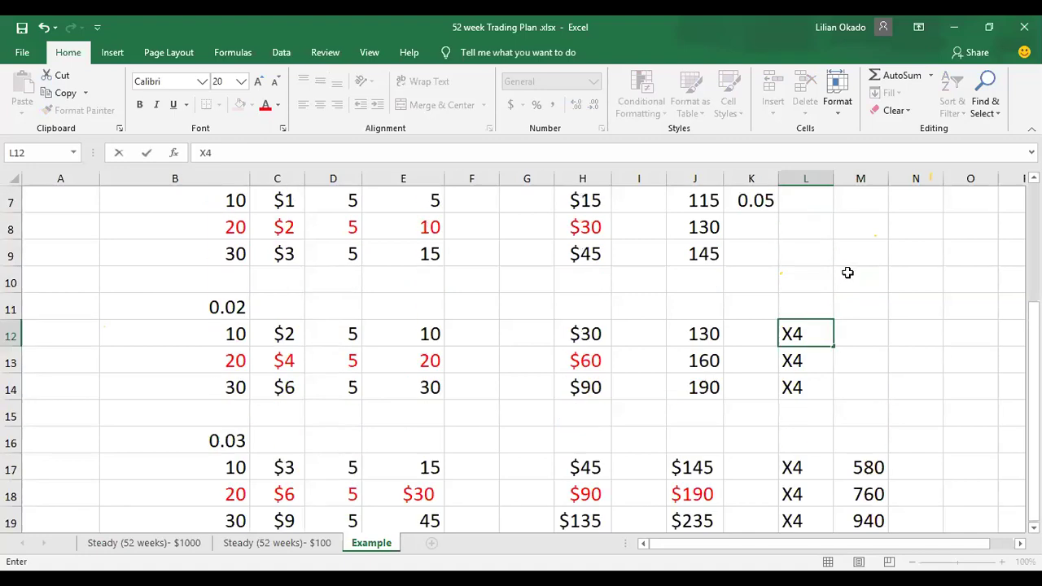
{"action": "left_click", "coordinate": [803, 280]}
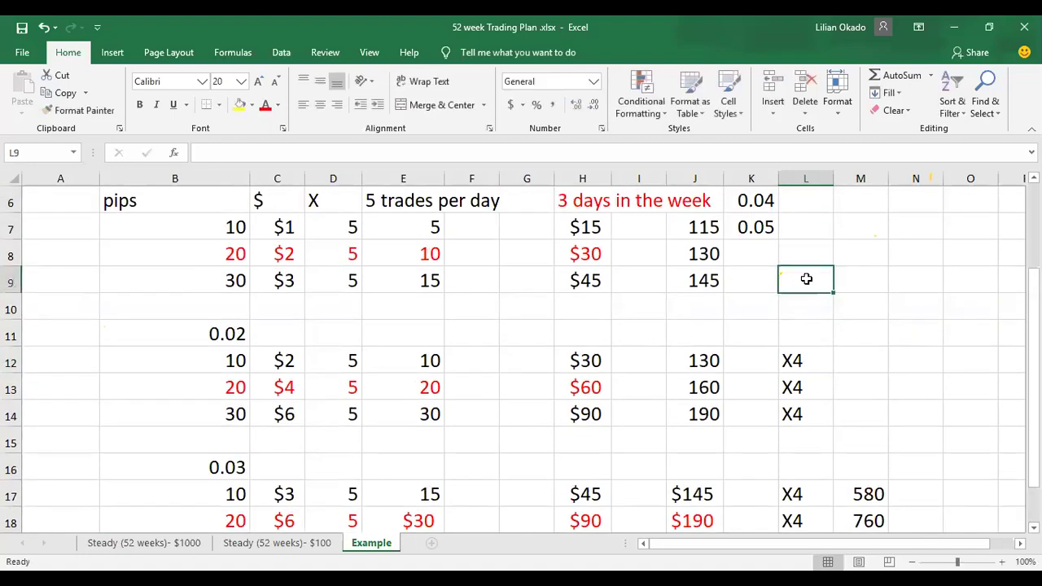
{"action": "type", "text": "X4"}
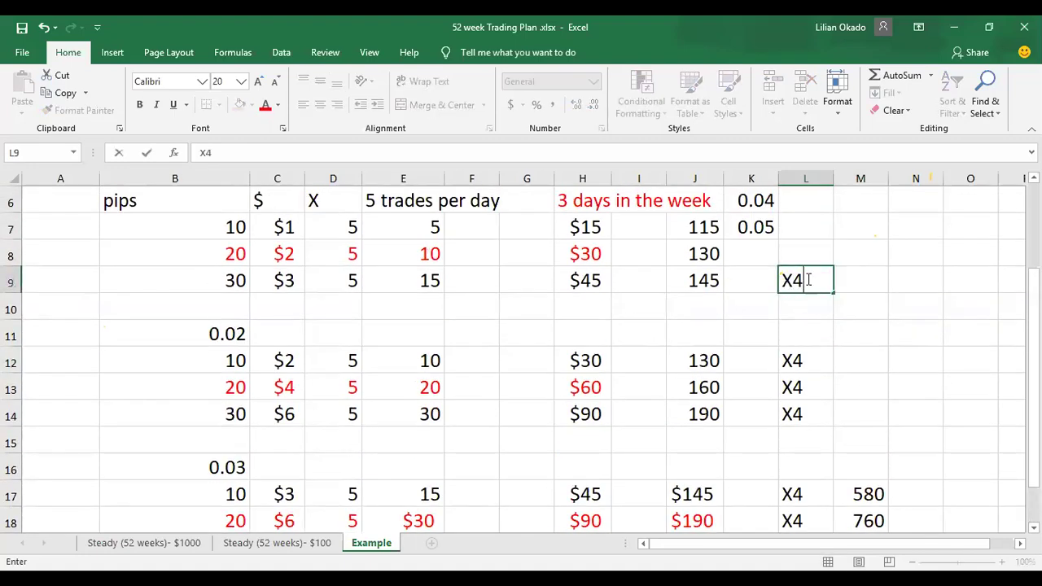
{"action": "left_click", "coordinate": [861, 411]}
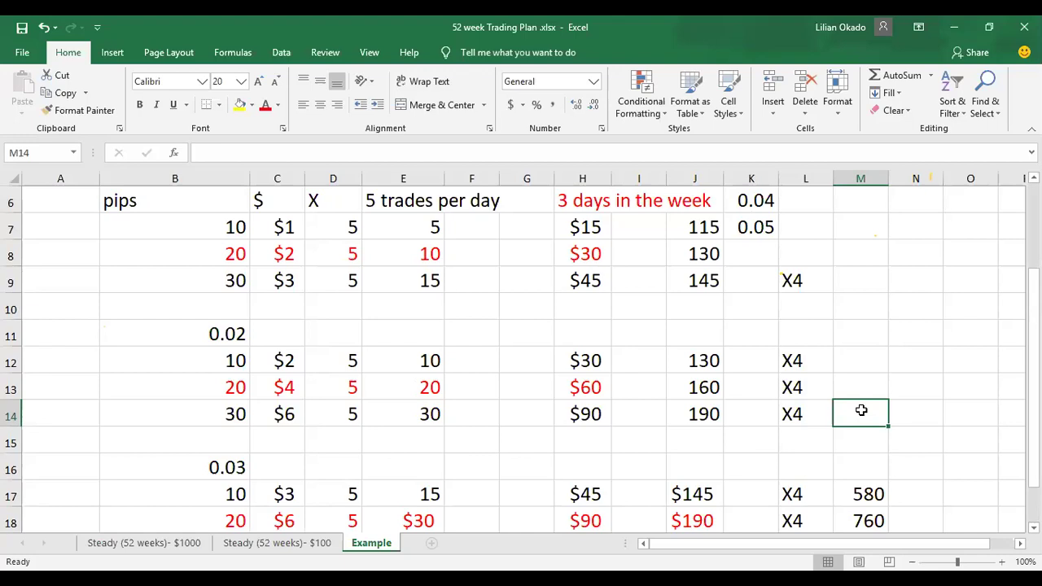
{"action": "type", "text": "580"}
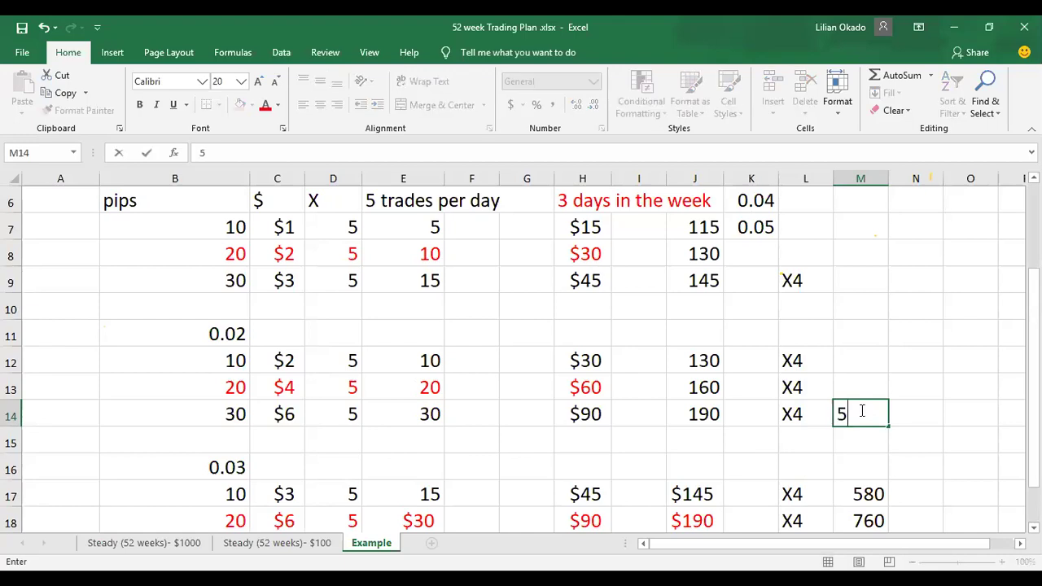
{"action": "left_click", "coordinate": [863, 494]}
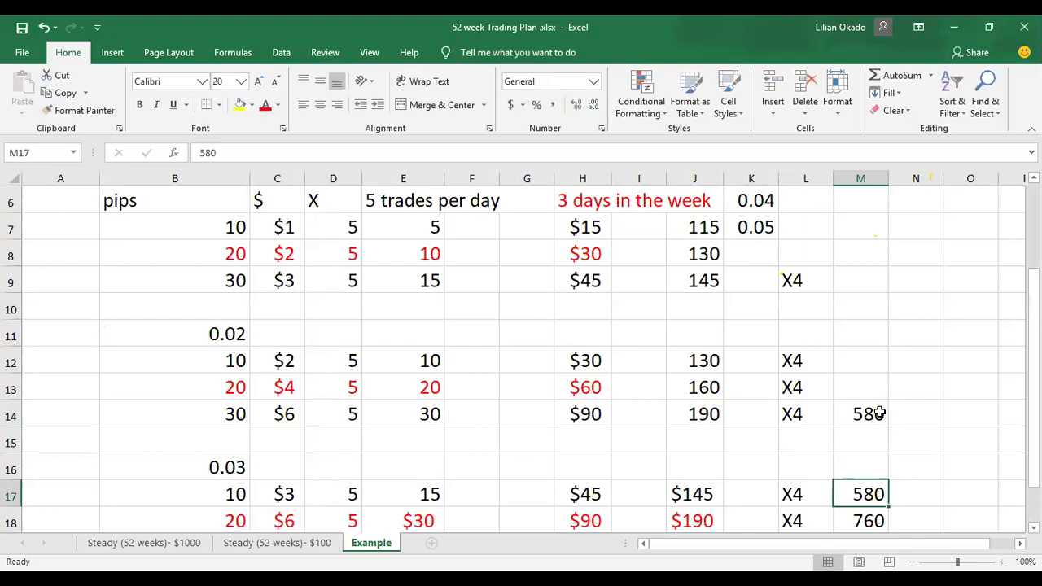
{"action": "scroll", "coordinate": [879, 411], "scroll_direction": "down", "scroll_amount": 2}
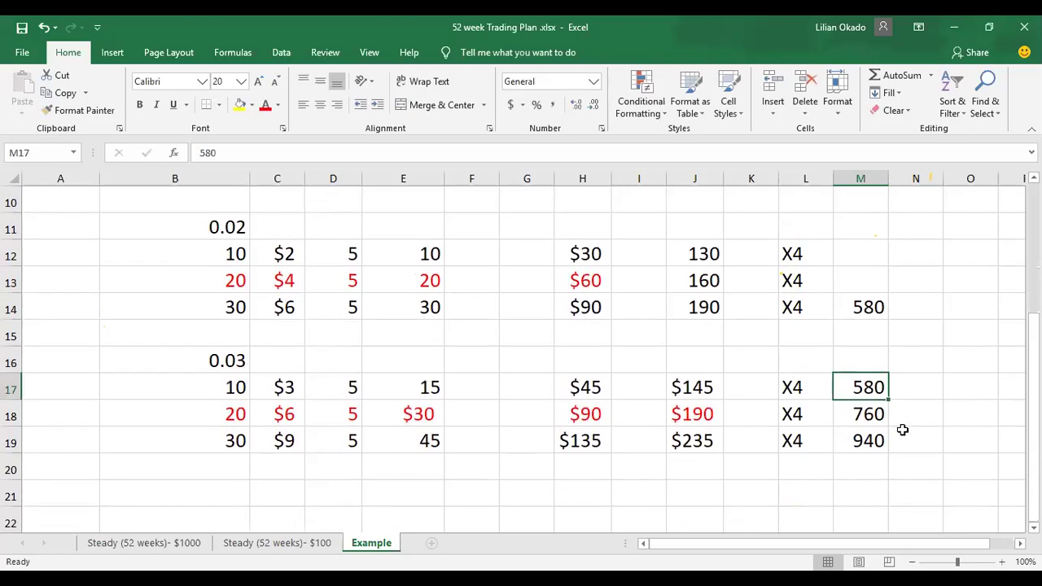
{"action": "left_click", "coordinate": [895, 440]}
{"action": "left_click", "coordinate": [880, 440]}
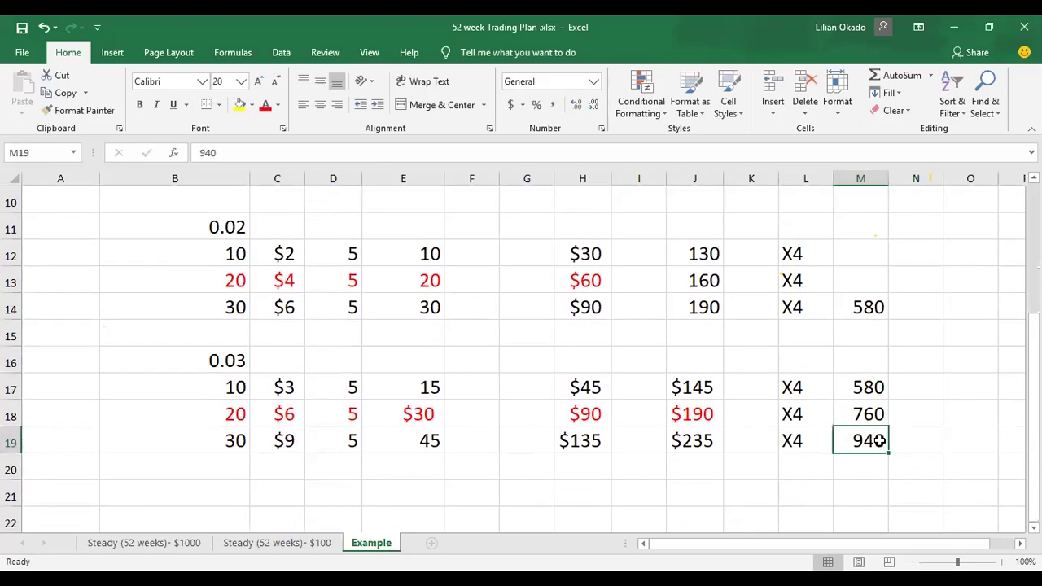
- Enter 760 in M14 and 640 in M13 as the multiplied balances of the 0.02-lot 30-pip and 20-pip rows
{"action": "left_click", "coordinate": [871, 307]}
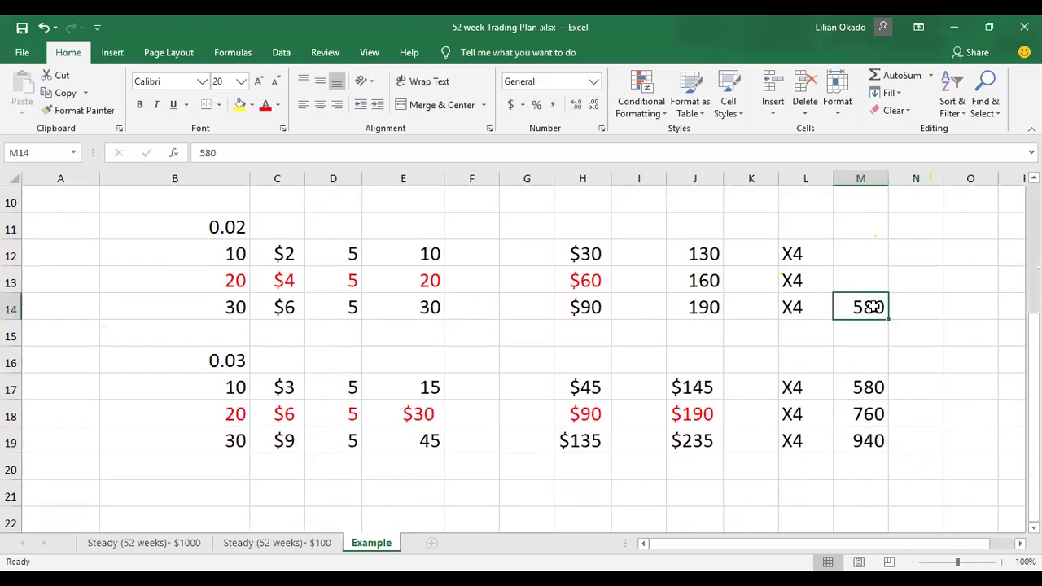
{"action": "type", "text": "760"}
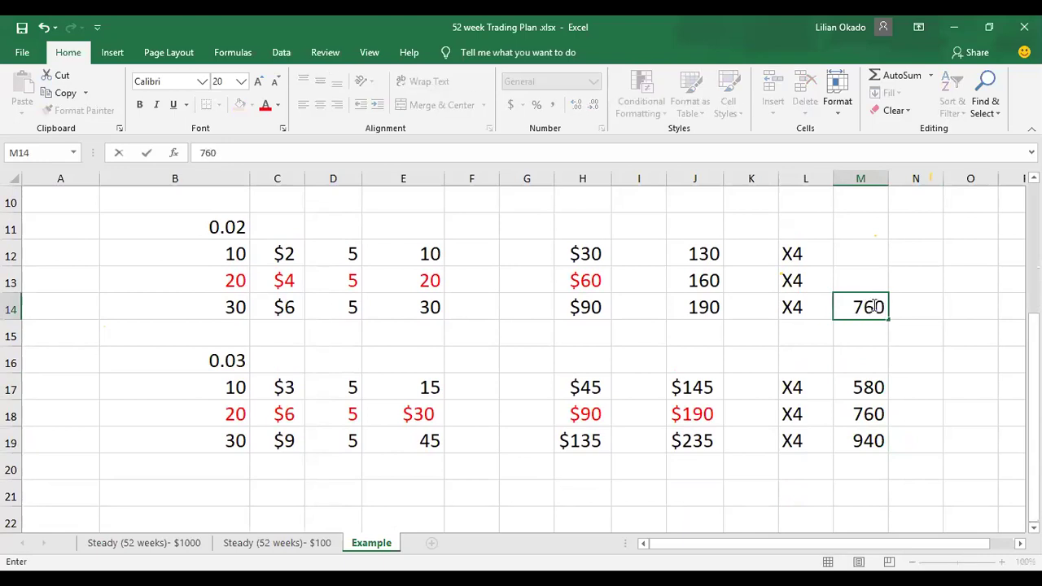
{"action": "left_click", "coordinate": [874, 272]}
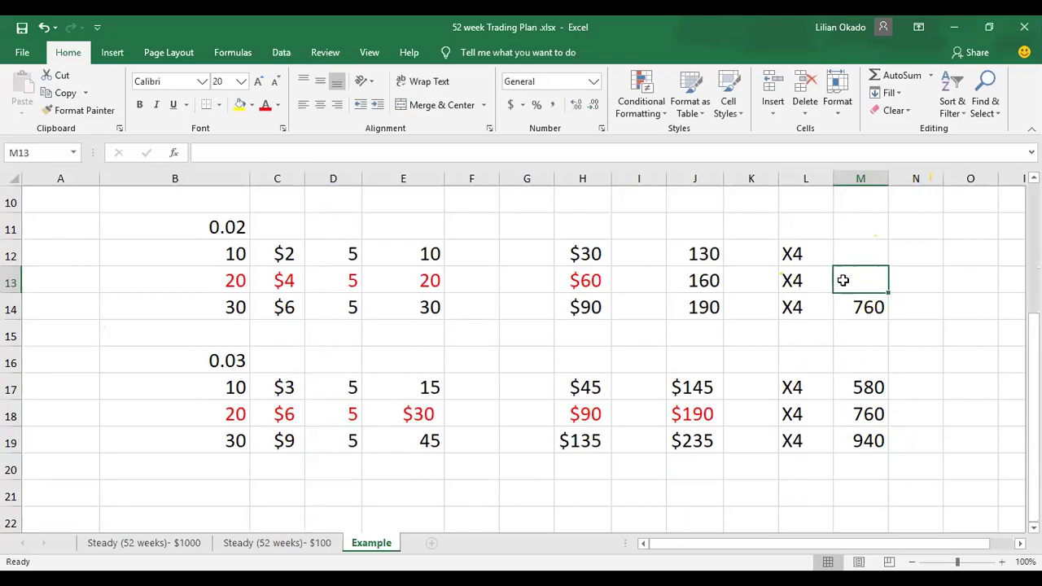
{"action": "type", "text": "640"}
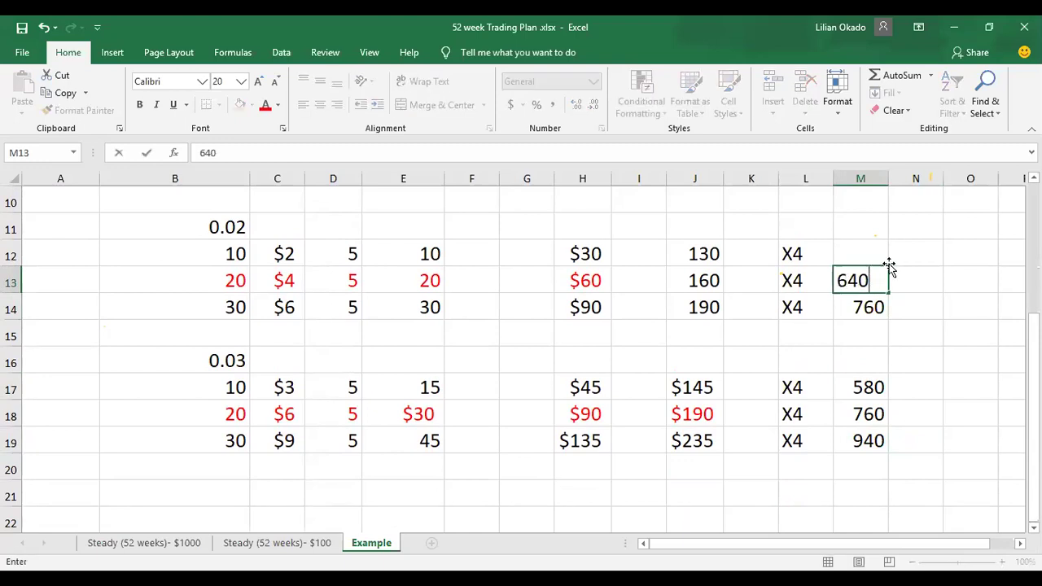
{"action": "left_click", "coordinate": [868, 243]}
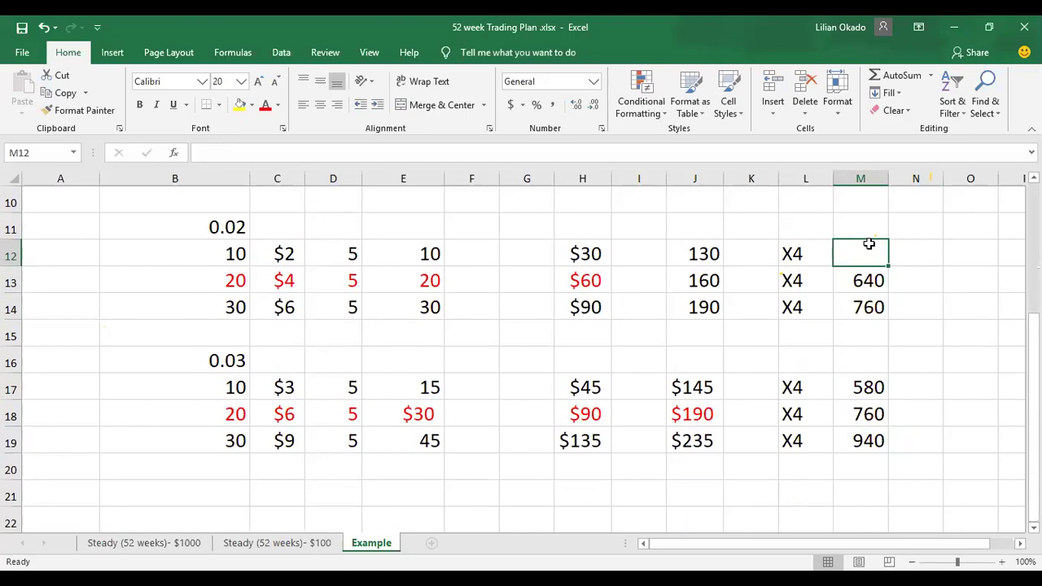
{"action": "type", "text": "580"}
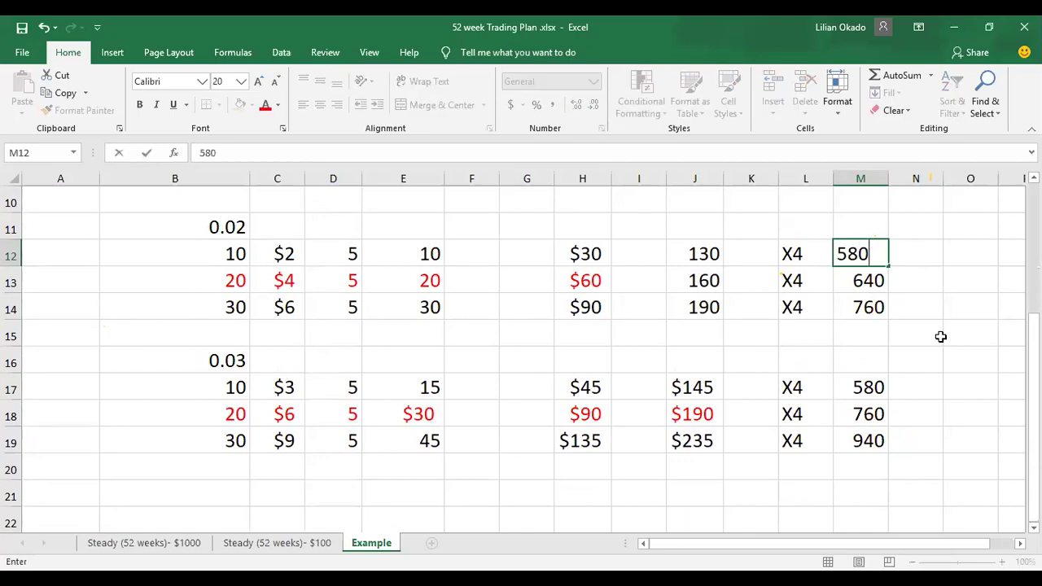
{"action": "left_click", "coordinate": [940, 336]}
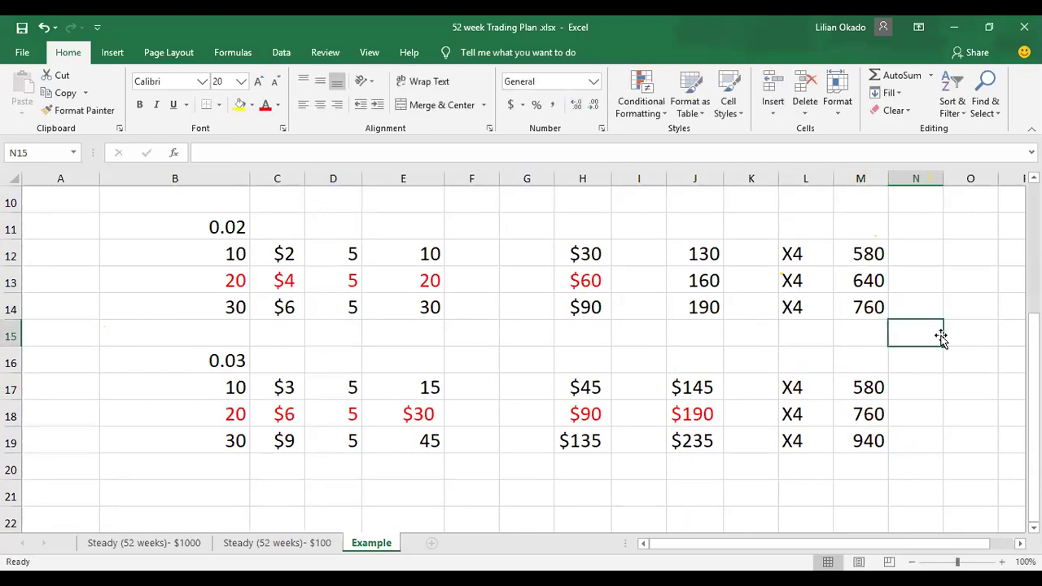
{"action": "left_click", "coordinate": [868, 254]}
{"action": "key", "text": "BackSpace"}
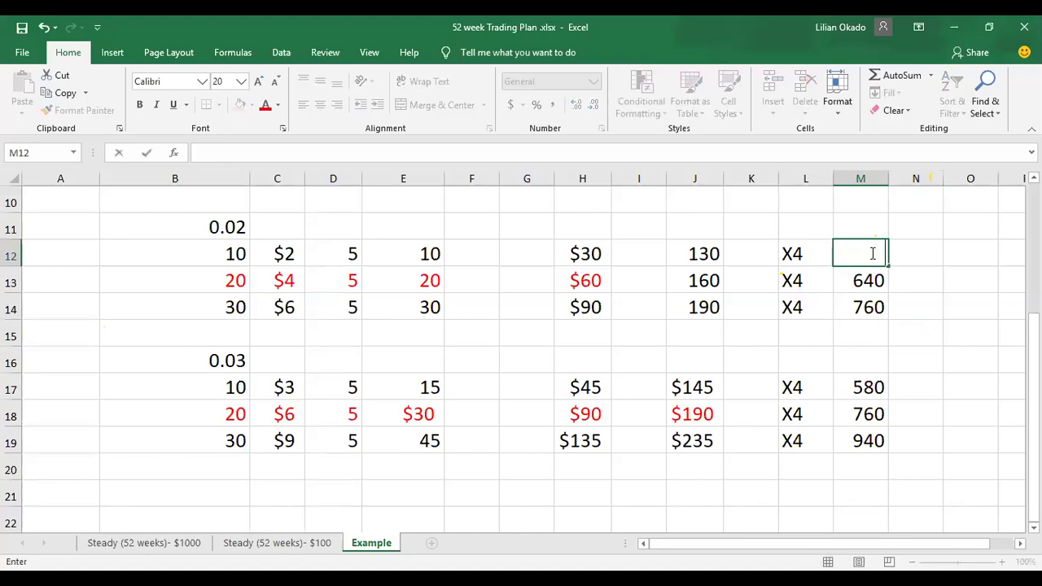
- Enter 520 in M12 as the multiplied balance of the 0.02-lot 10-pip row
{"action": "left_click", "coordinate": [852, 253]}
{"action": "type", "text": "520"}
{"action": "left_click", "coordinate": [945, 330]}
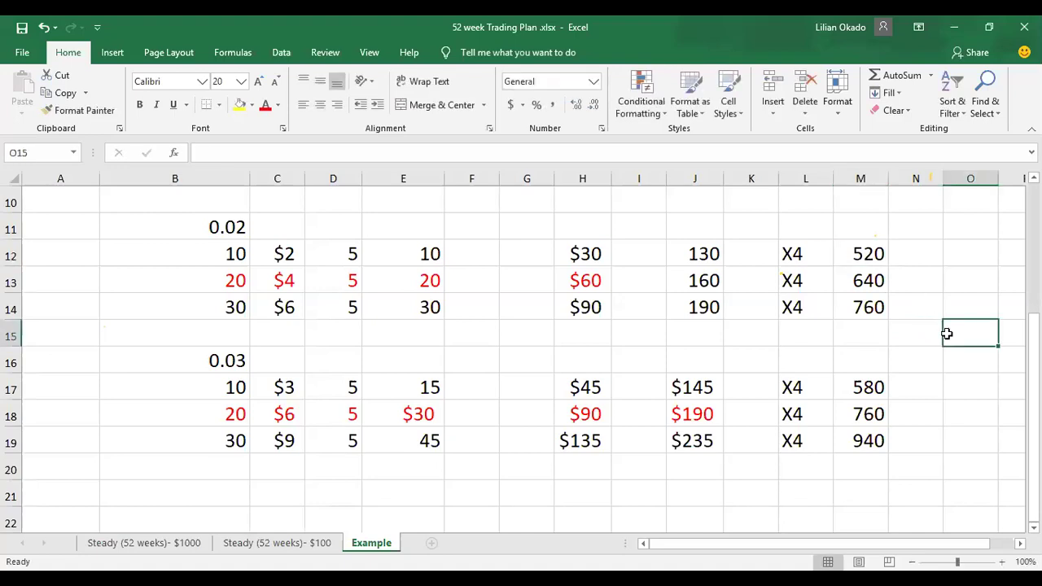
{"action": "scroll", "coordinate": [885, 322], "scroll_direction": "up", "scroll_amount": 2}
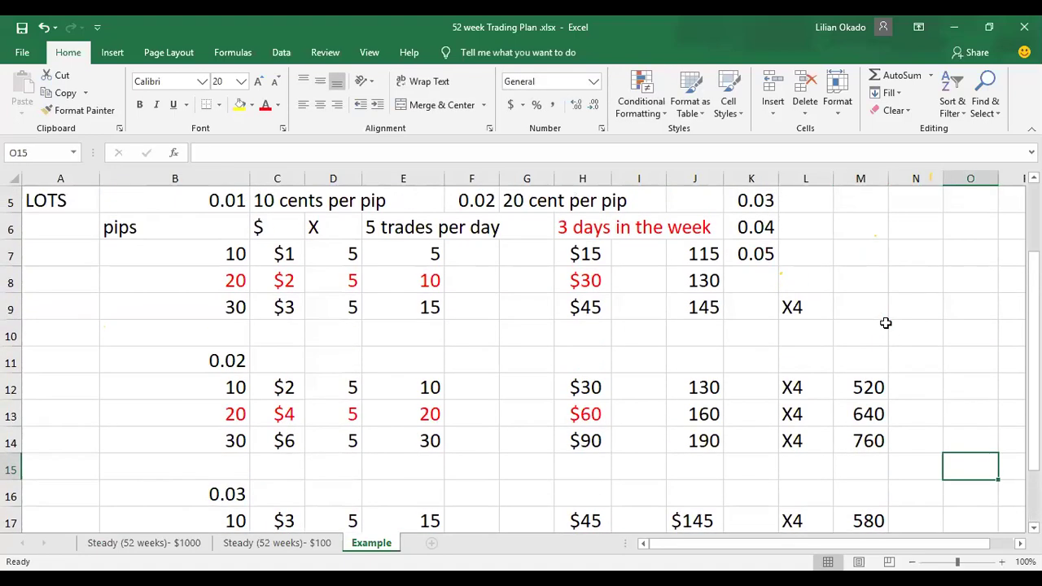
{"action": "scroll", "coordinate": [886, 323], "scroll_direction": "up", "scroll_amount": 1}
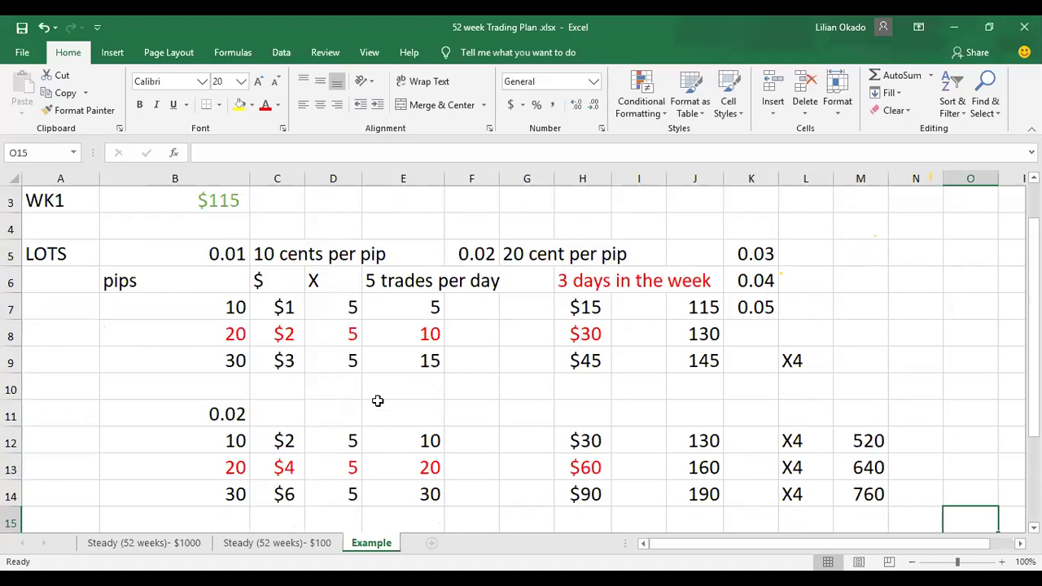
- Enter X4 in L8 for the 0.01-lot 20-pip row
{"action": "left_click", "coordinate": [168, 410]}
{"action": "left_click_drag", "start_coordinate": [956, 479], "coordinate": [901, 507]}
{"action": "left_click", "coordinate": [836, 276]}
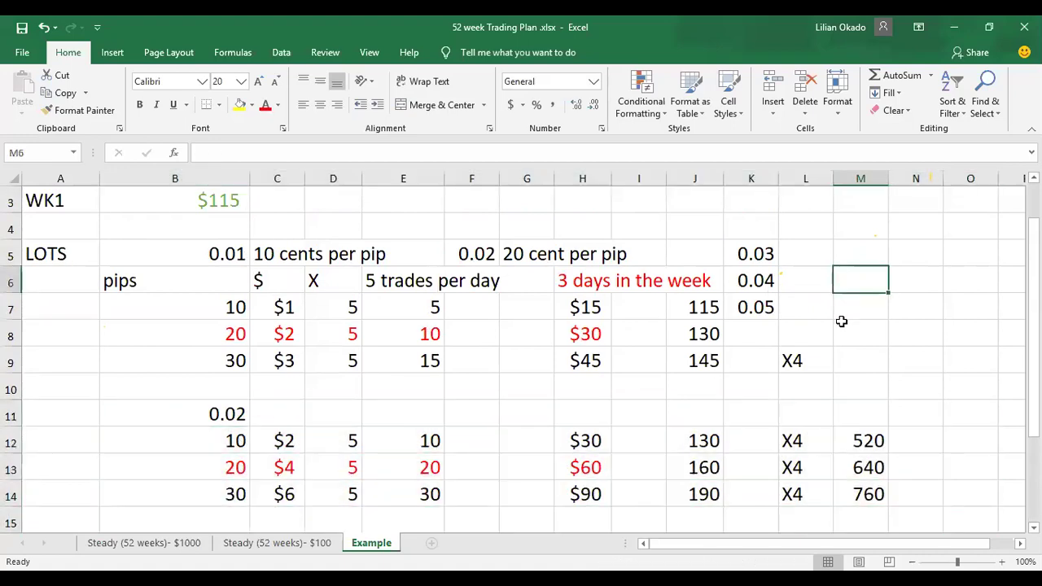
{"action": "left_click", "coordinate": [789, 320]}
{"action": "type", "text": "X4"}
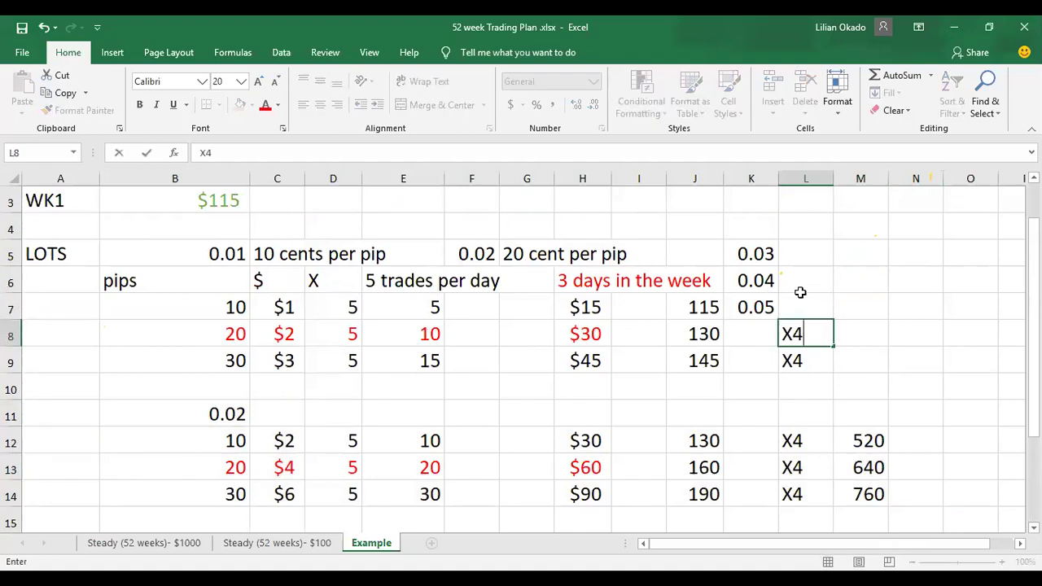
- Enter 580 in M9 and 520 in M8 as the multiplied balances of the 0.01-lot 30-pip and 20-pip rows
{"action": "scroll", "coordinate": [892, 332], "scroll_direction": "down", "scroll_amount": 2}
{"action": "scroll", "coordinate": [893, 331], "scroll_direction": "up", "scroll_amount": 1}
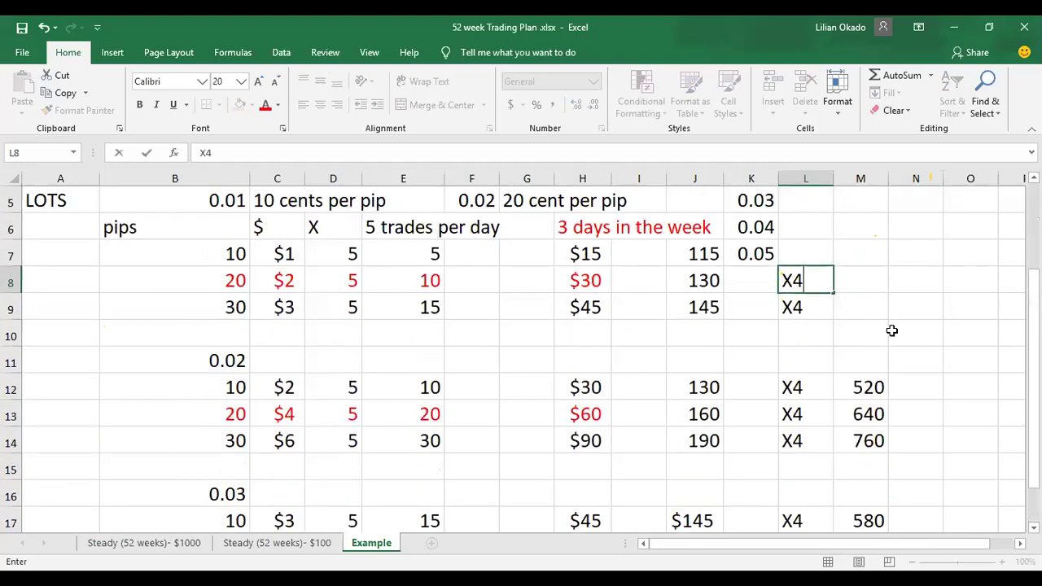
{"action": "left_click", "coordinate": [870, 305]}
{"action": "type", "text": "580"}
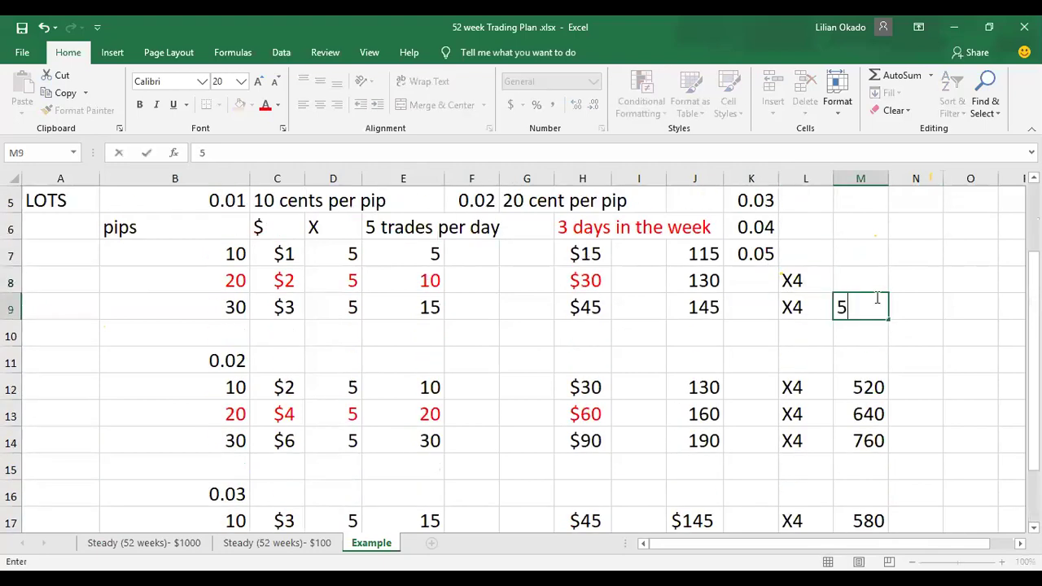
{"action": "left_click_drag", "start_coordinate": [845, 261], "coordinate": [852, 275]}
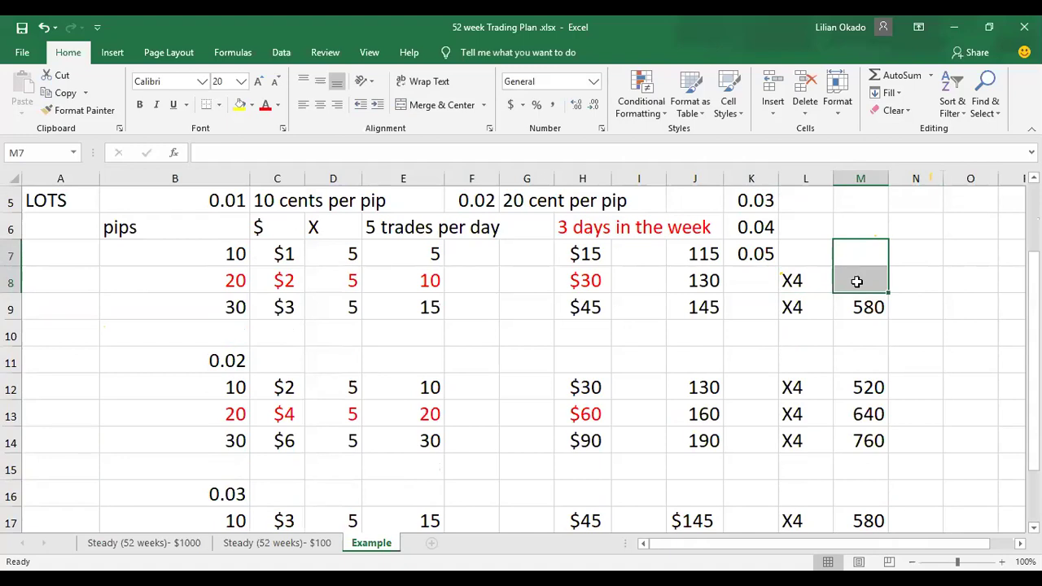
{"action": "left_click", "coordinate": [857, 279]}
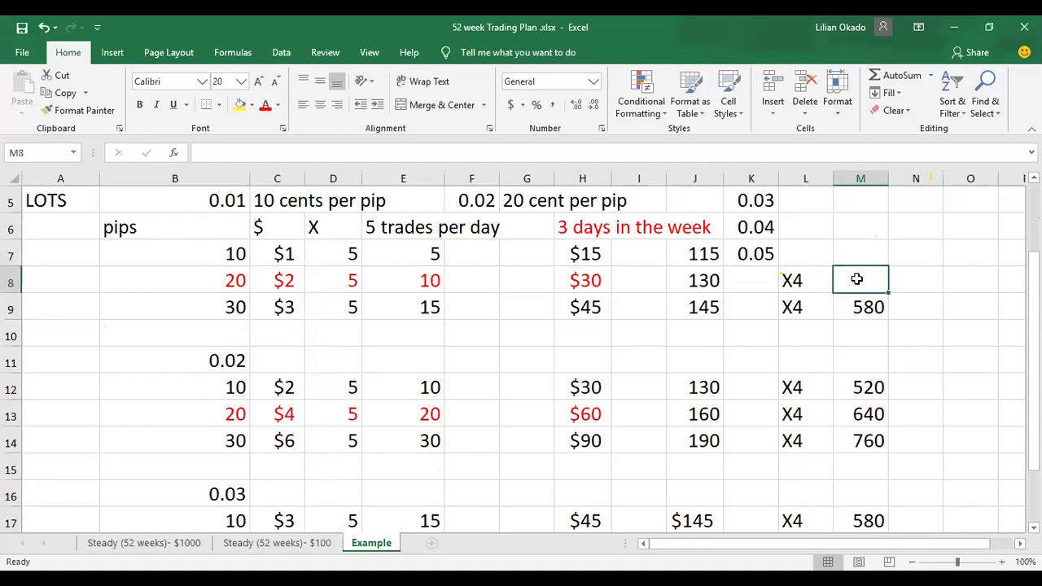
{"action": "type", "text": "520"}
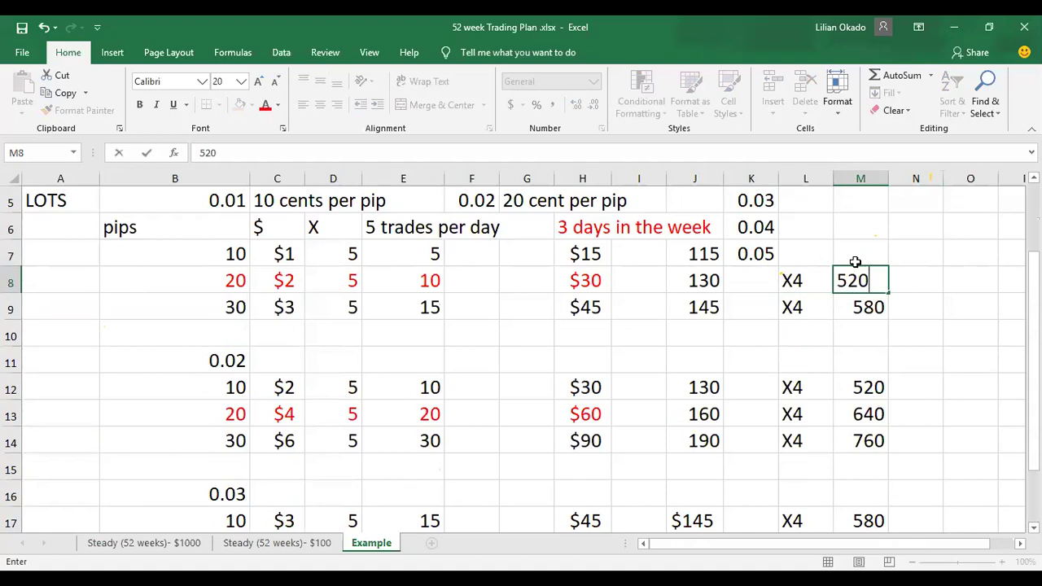
- Complete the 0.01-lot 10-pip row with X4 in L7 and its multiplied balance, 460, in M7
{"action": "left_click", "coordinate": [855, 259]}
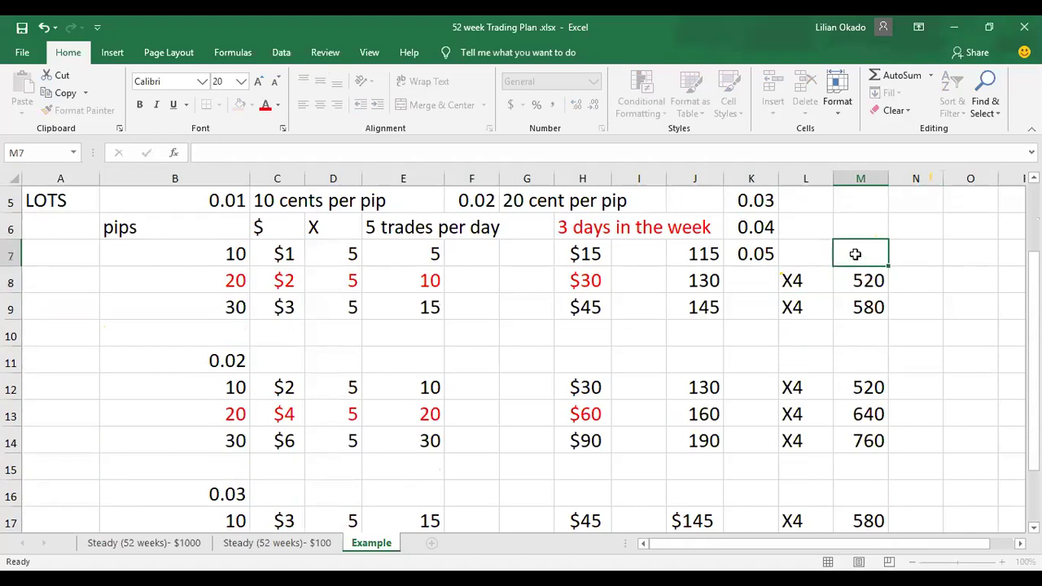
{"action": "left_click", "coordinate": [813, 257]}
{"action": "type", "text": "X4"}
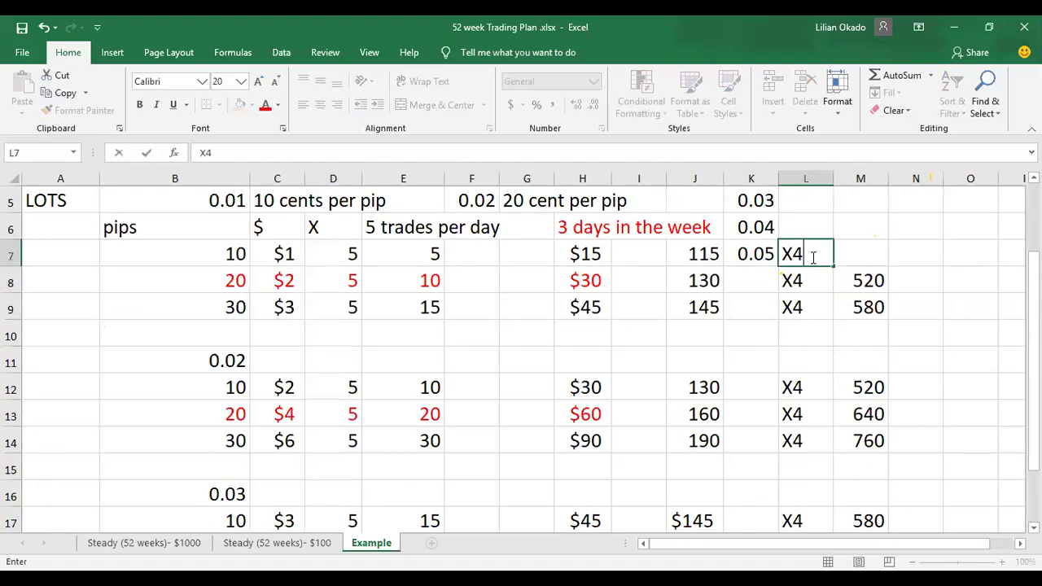
{"action": "left_click", "coordinate": [876, 261]}
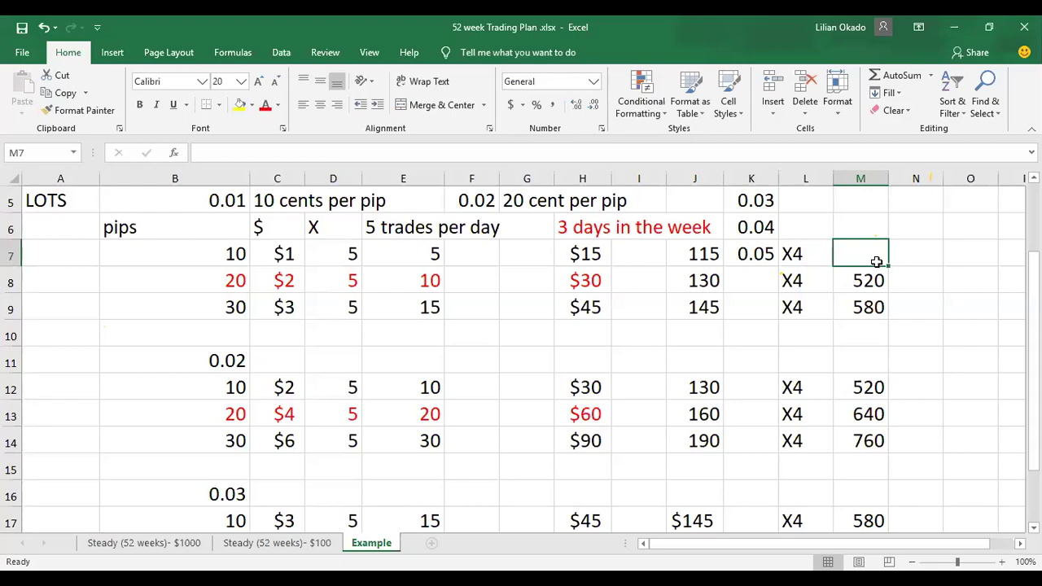
{"action": "type", "text": "460"}
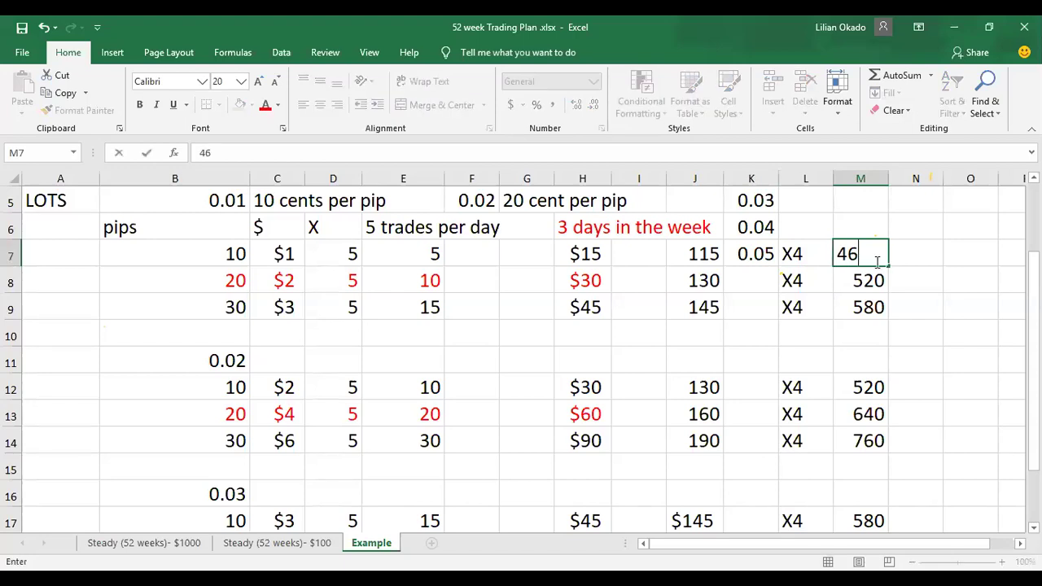
{"action": "left_click", "coordinate": [935, 292]}
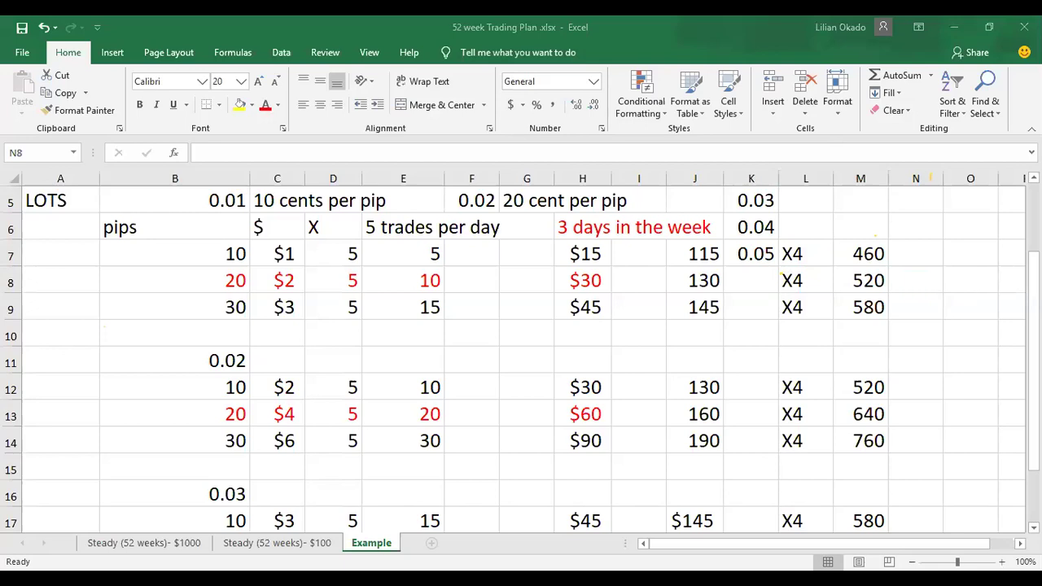
- Add the column headings 50% in N6 and 100% in M6 above the 0.01-lot totals
{"action": "left_click", "coordinate": [915, 280]}
{"action": "left_click_drag", "start_coordinate": [1033, 325], "coordinate": [1033, 359]}
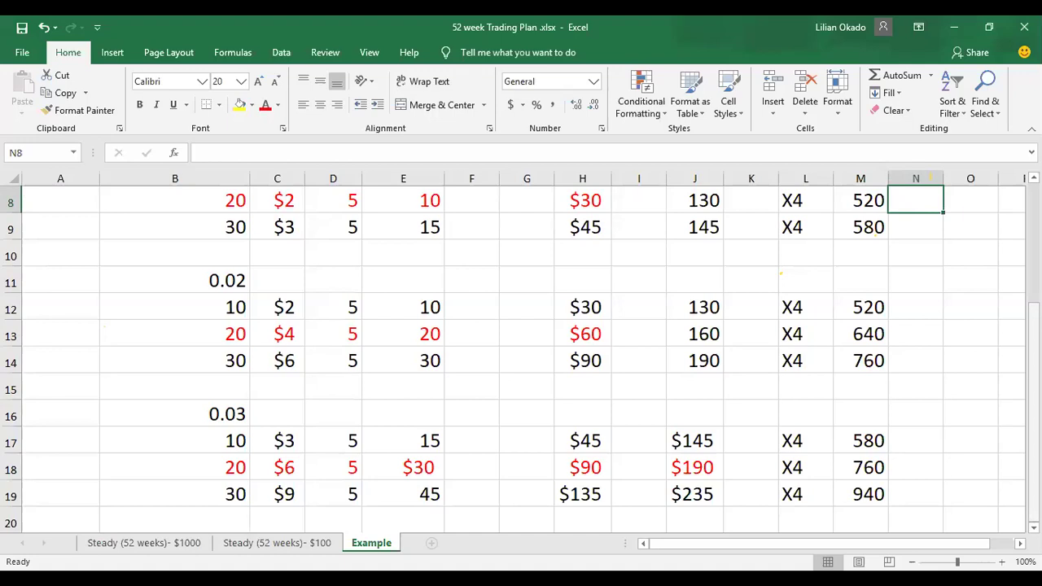
{"action": "scroll", "coordinate": [1013, 258], "scroll_direction": "up", "scroll_amount": 2}
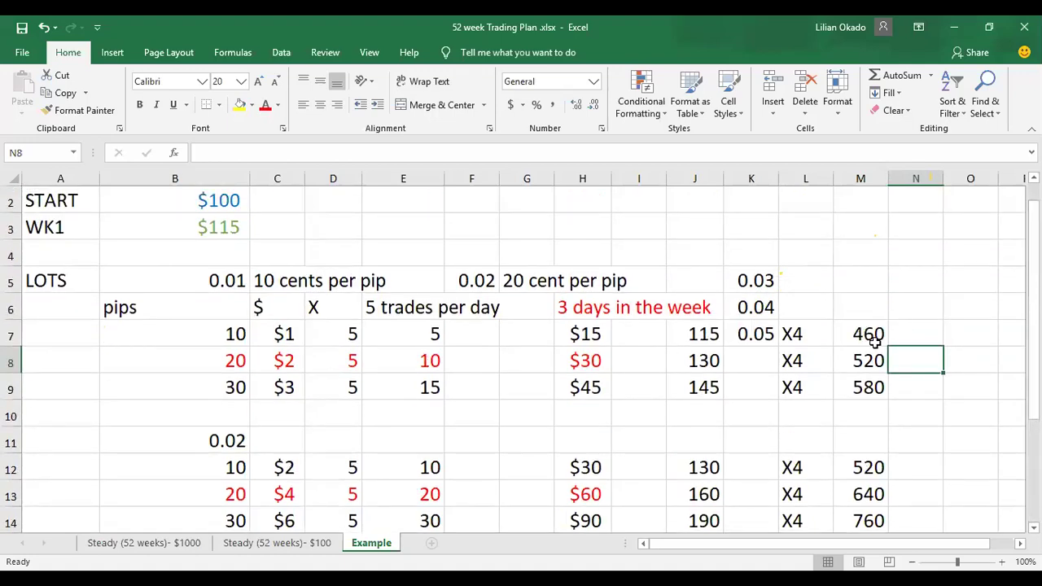
{"action": "left_click", "coordinate": [878, 341]}
{"action": "double_click", "coordinate": [910, 322]}
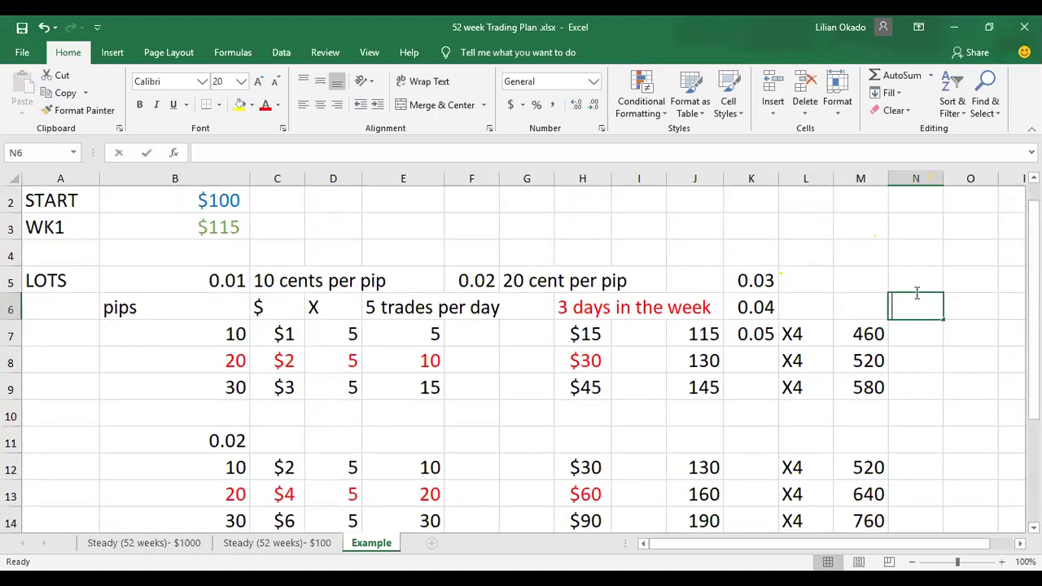
{"action": "type", "text": "50%"}
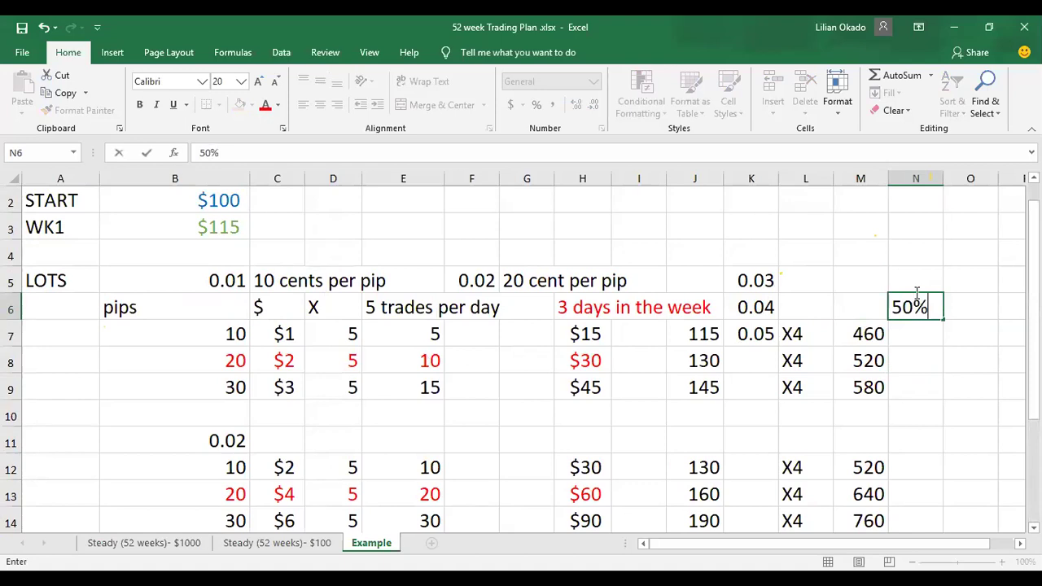
{"action": "left_click", "coordinate": [910, 332]}
{"action": "left_click", "coordinate": [859, 310]}
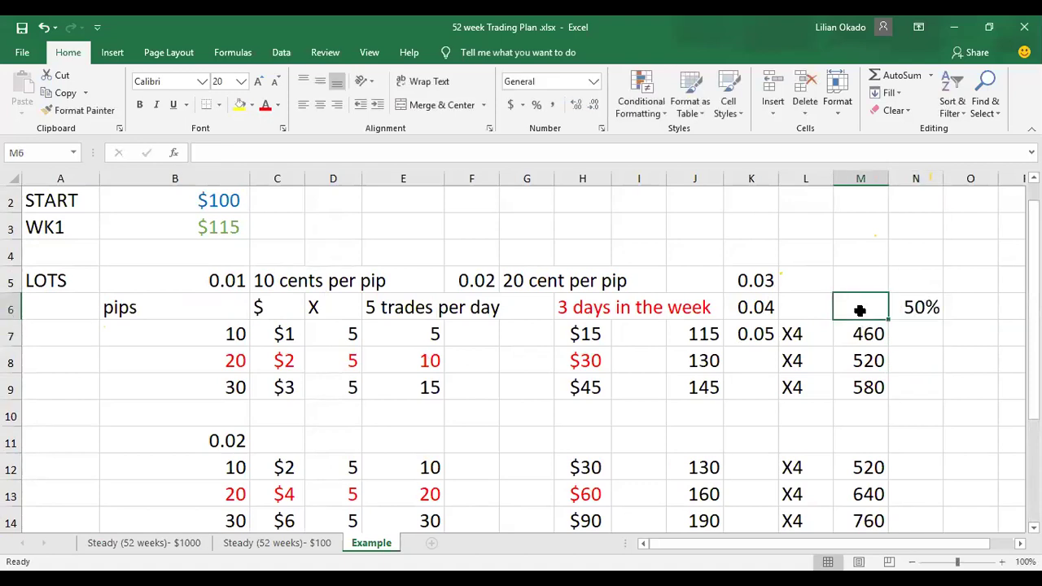
{"action": "type", "text": "100%"}
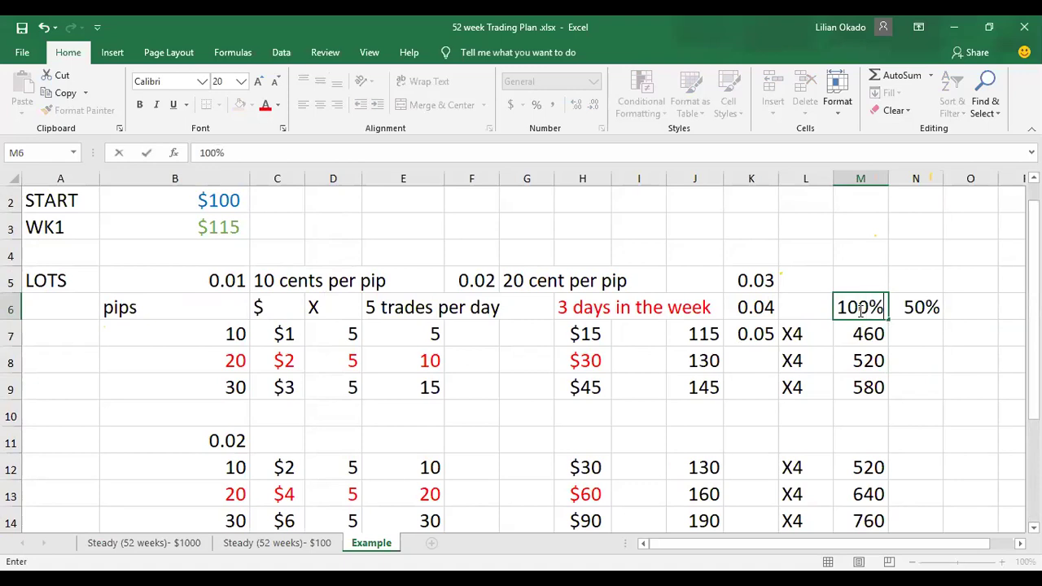
- Enter the 50% amounts of the 0.01-lot rows: 230 in N7, 260 in N8 and 290 in N9
{"action": "left_click", "coordinate": [912, 331]}
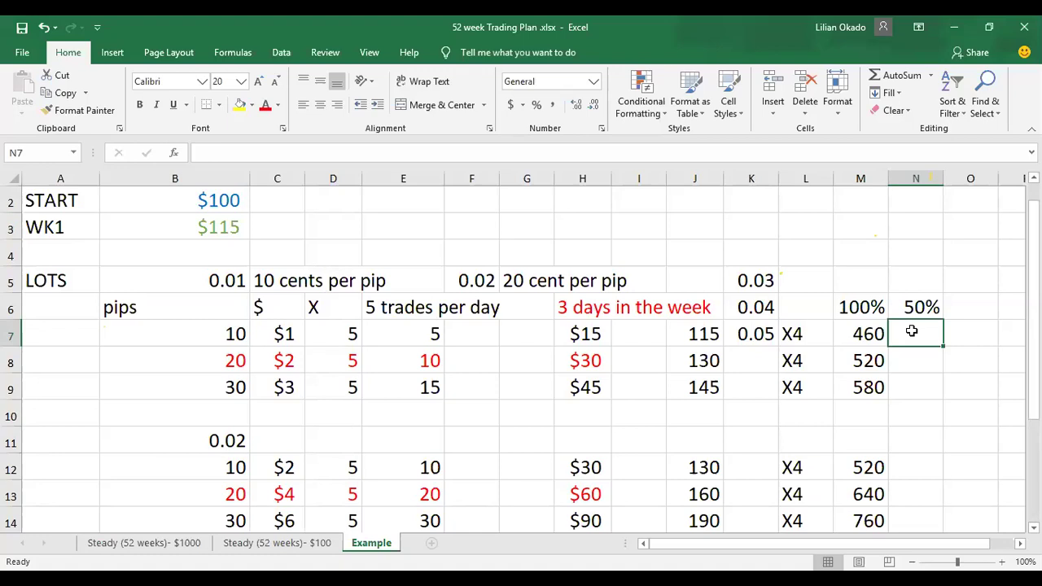
{"action": "type", "text": "230"}
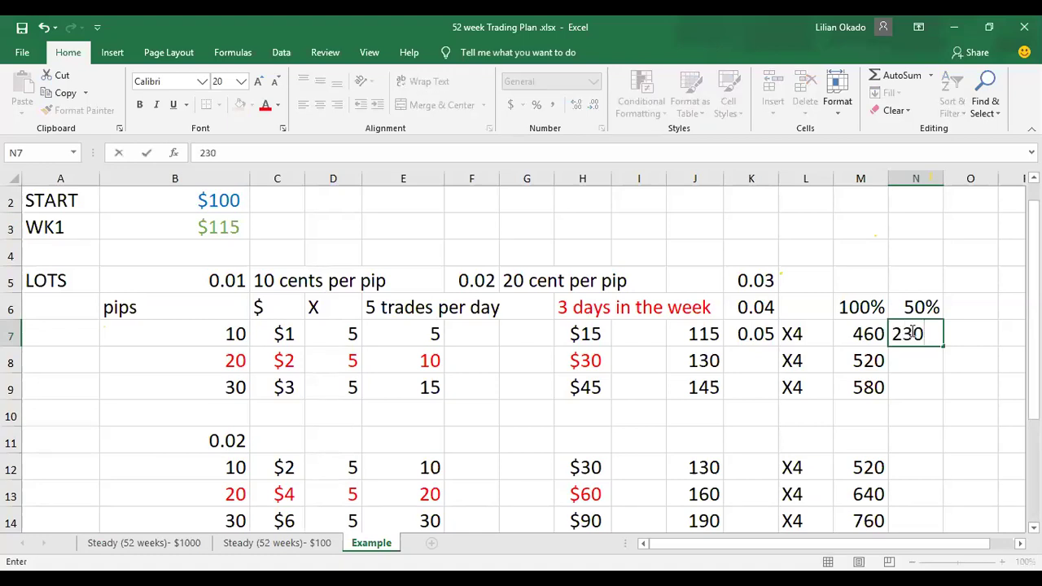
{"action": "left_click", "coordinate": [928, 362]}
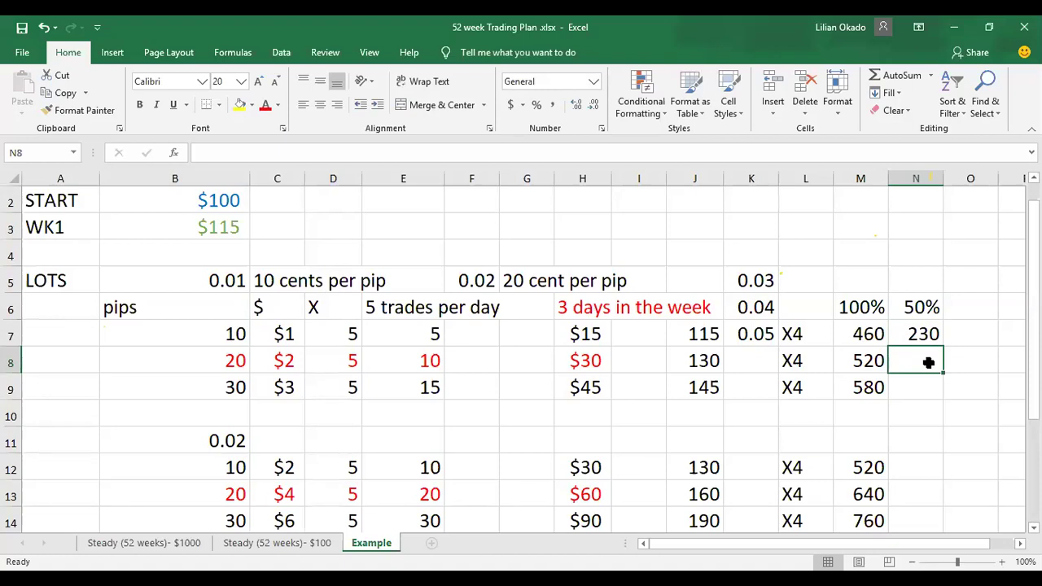
{"action": "type", "text": "260"}
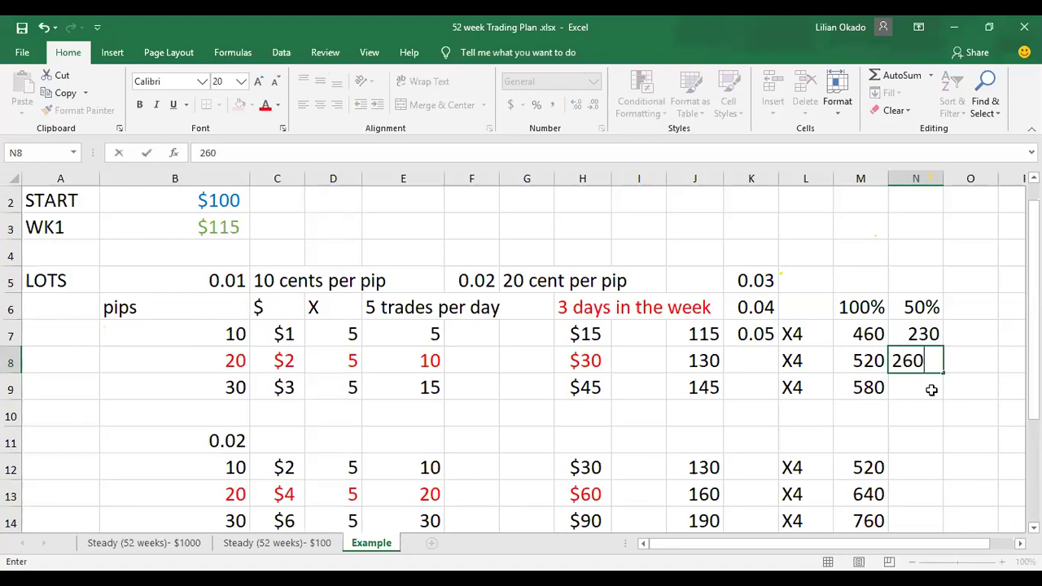
{"action": "key", "text": "Return"}
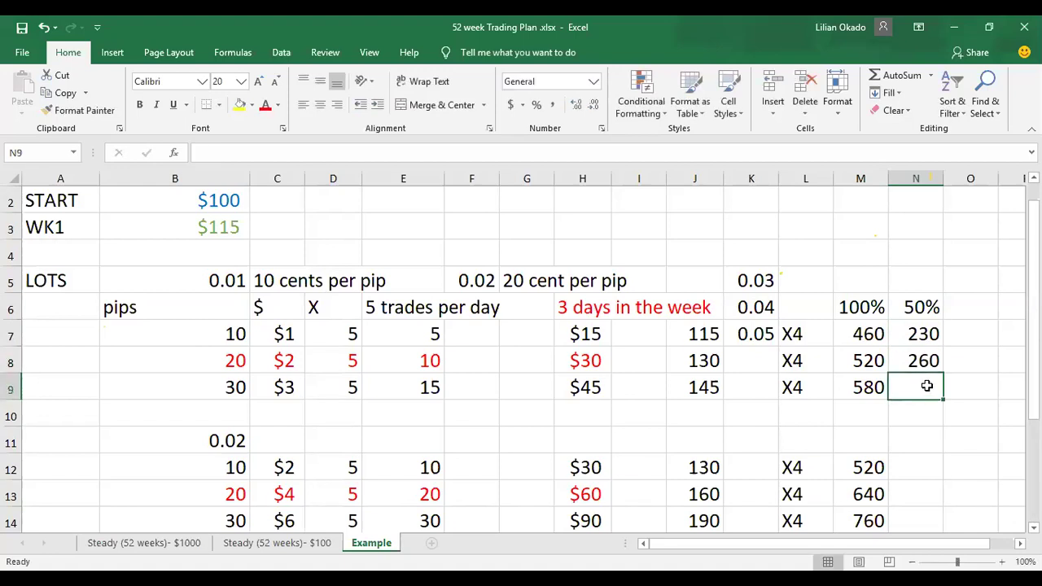
{"action": "type", "text": "290"}
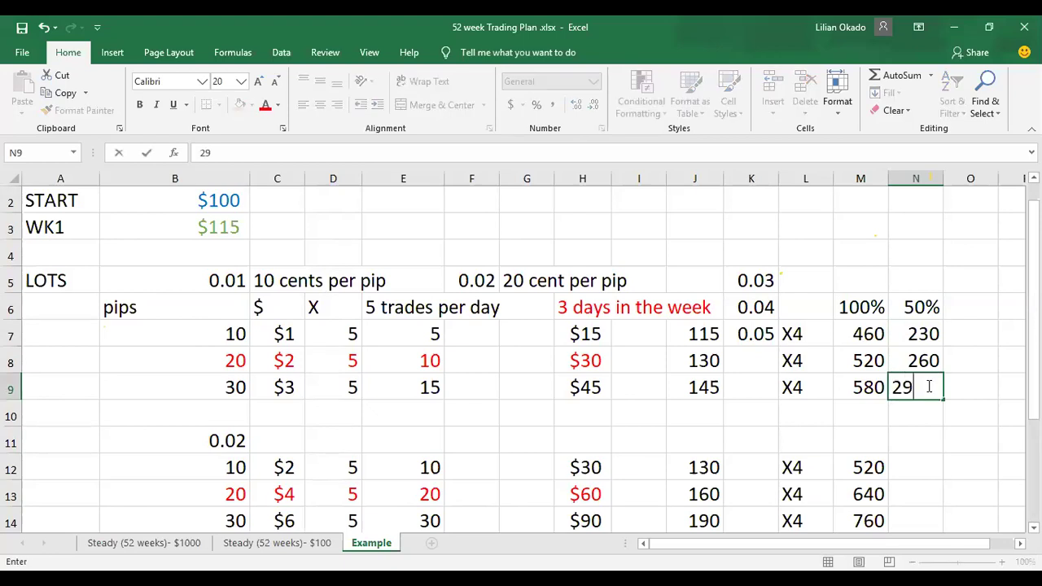
{"action": "left_click", "coordinate": [984, 394]}
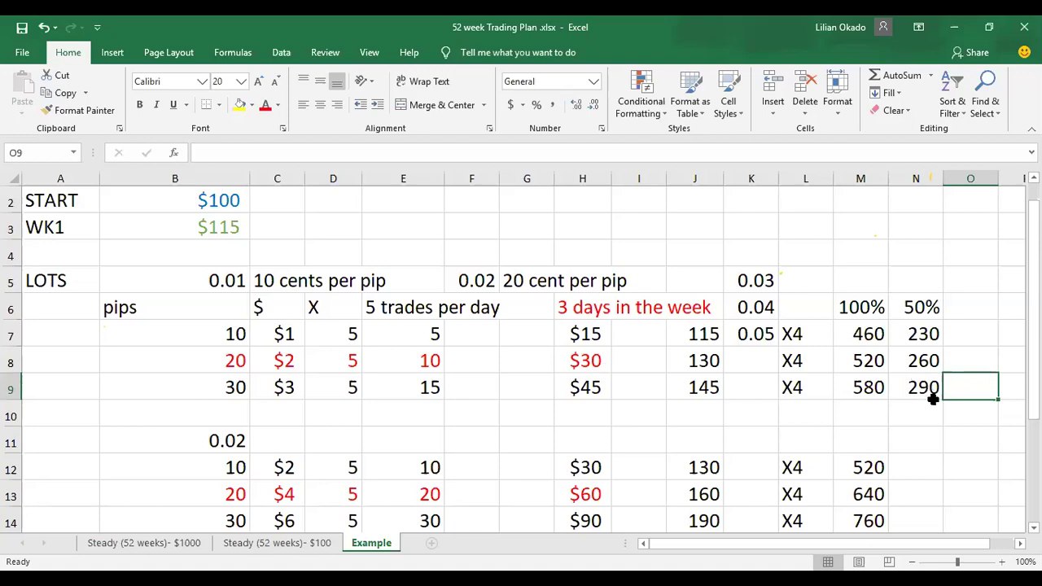
- Add the heading "% growth" in O6 beside the 50% column
{"action": "left_click", "coordinate": [976, 306]}
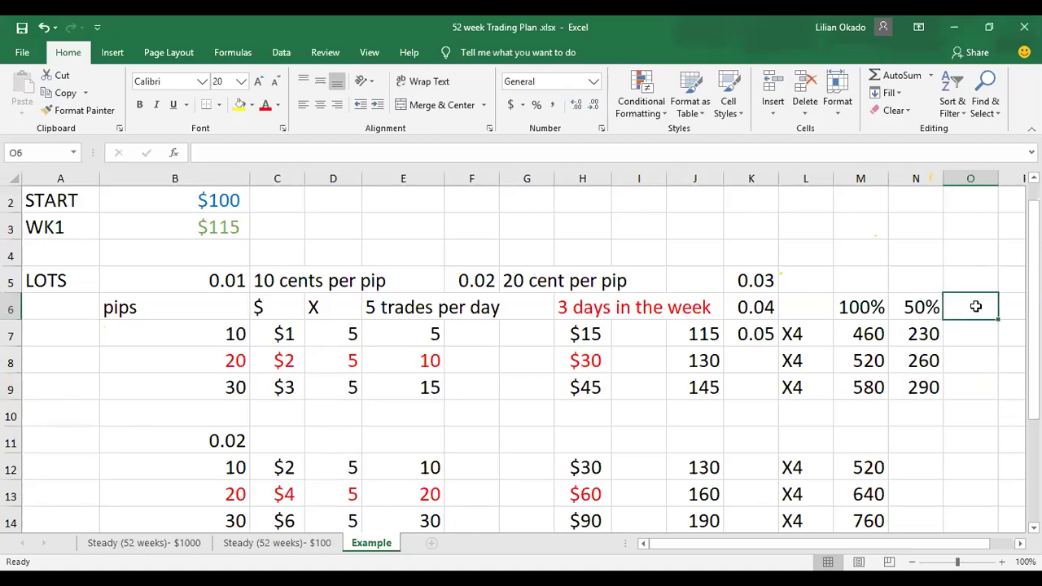
{"action": "type", "text": "%"}
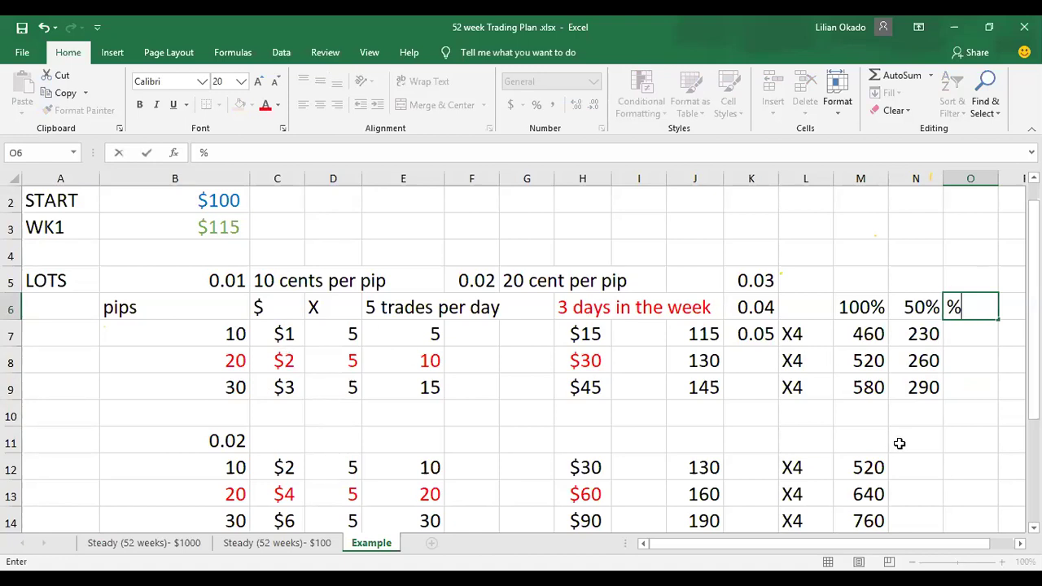
{"action": "left_click", "coordinate": [950, 435]}
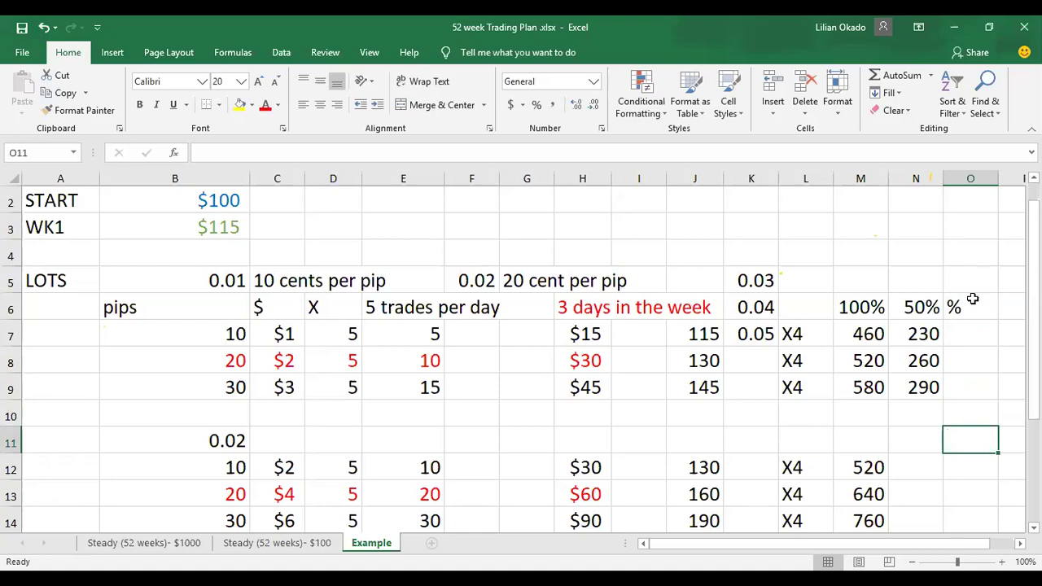
{"action": "double_click", "coordinate": [974, 299]}
{"action": "type", "text": "growth"}
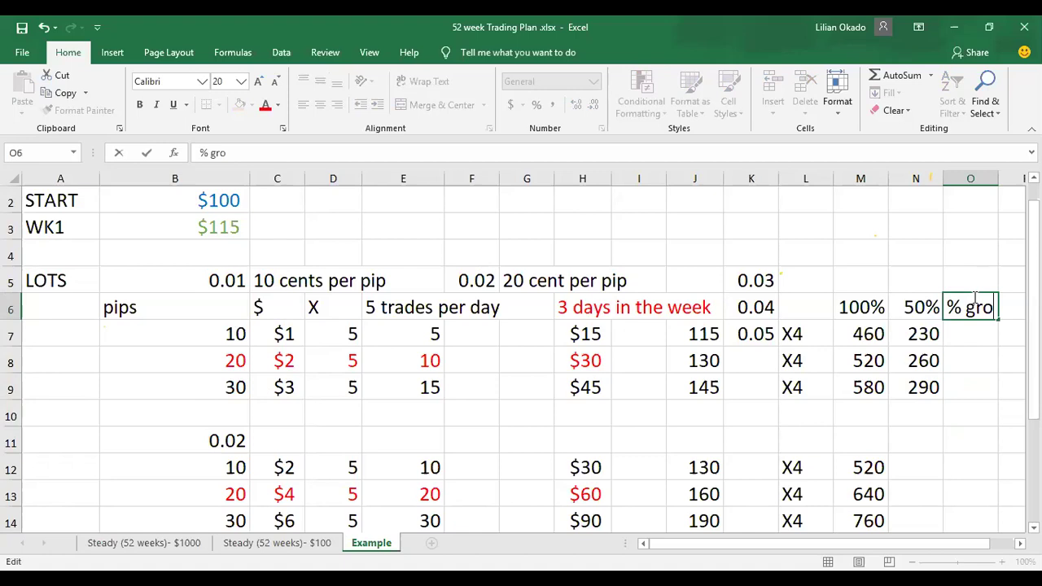
{"action": "left_click", "coordinate": [965, 341]}
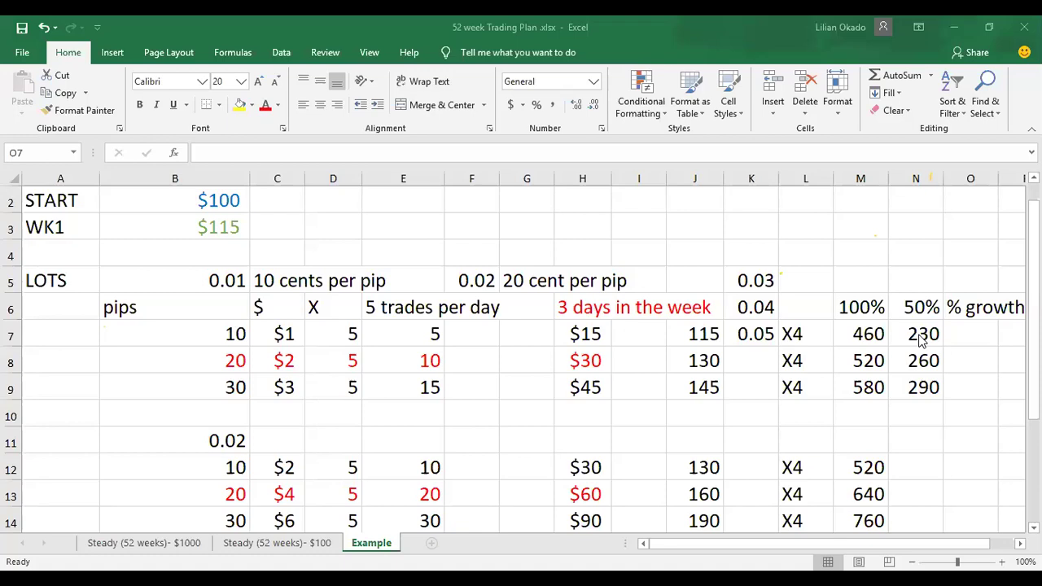
{"action": "left_click", "coordinate": [215, 201]}
{"action": "left_click", "coordinate": [263, 203]}
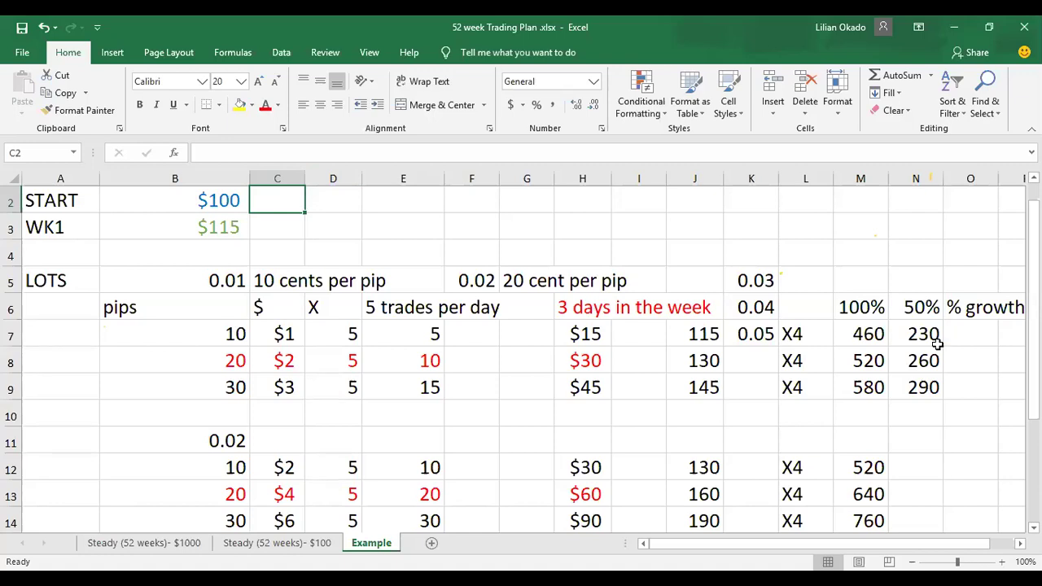
{"action": "scroll", "coordinate": [939, 338], "scroll_direction": "down", "scroll_amount": 3}
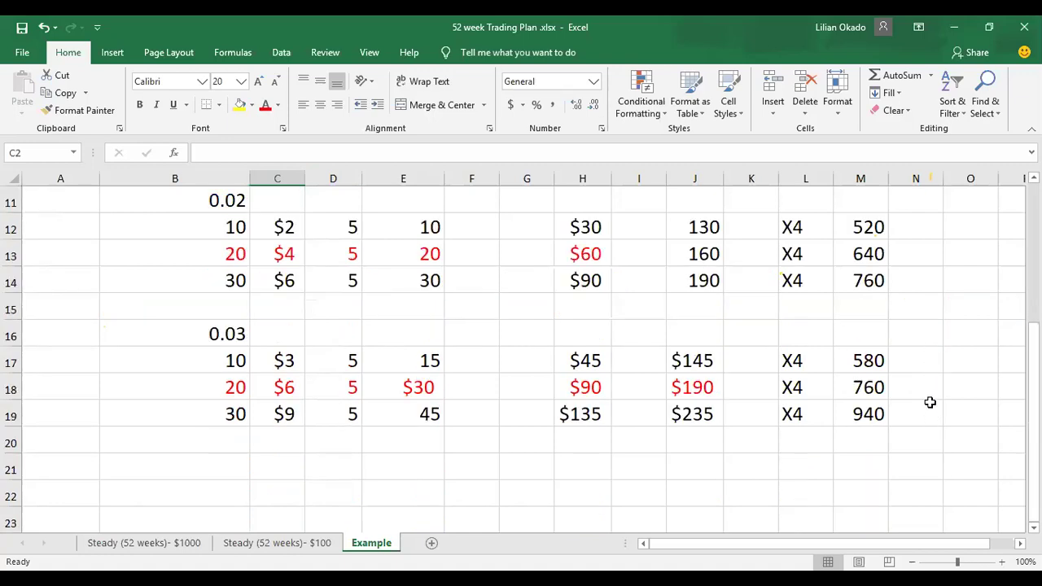
{"action": "scroll", "coordinate": [878, 413], "scroll_direction": "up", "scroll_amount": 4}
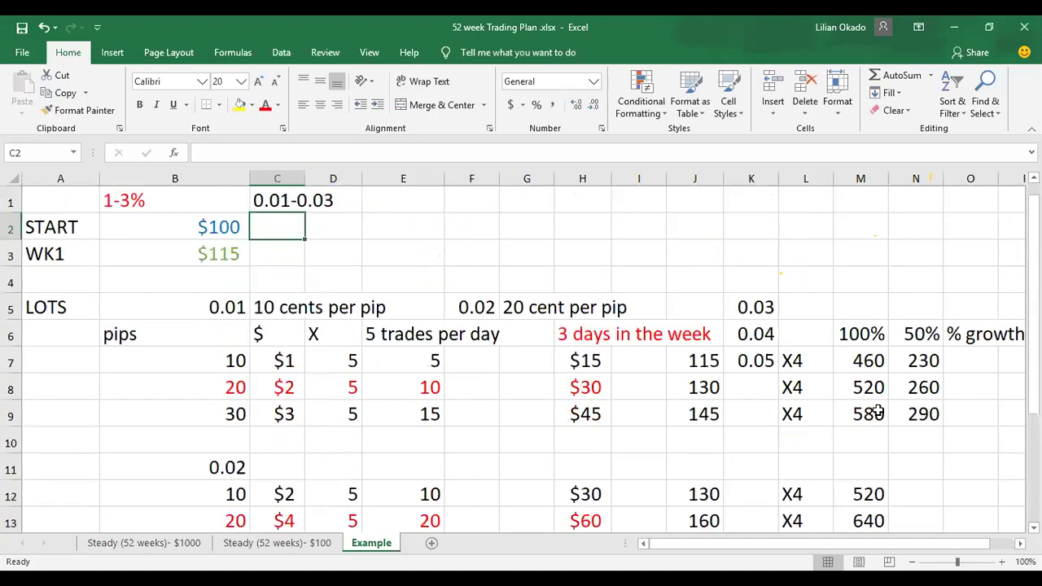
{"action": "scroll", "coordinate": [878, 413], "scroll_direction": "down", "scroll_amount": 3}
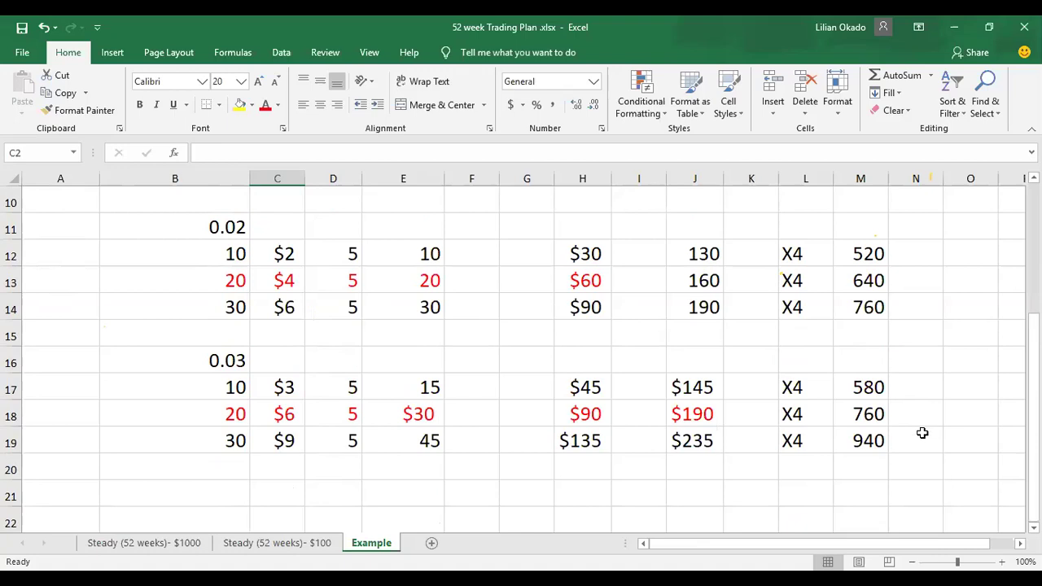
{"action": "scroll", "coordinate": [854, 367], "scroll_direction": "up", "scroll_amount": 3}
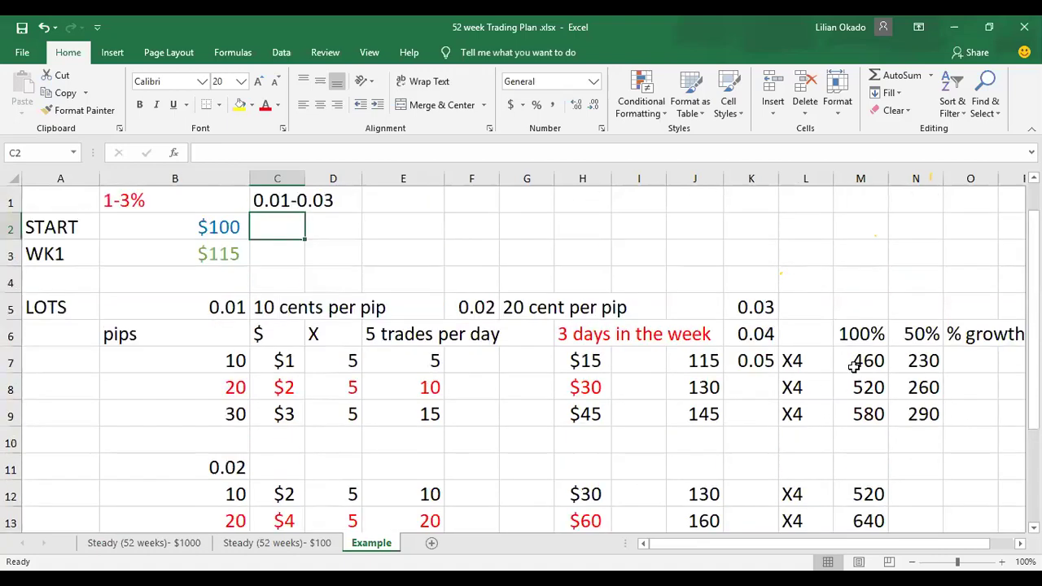